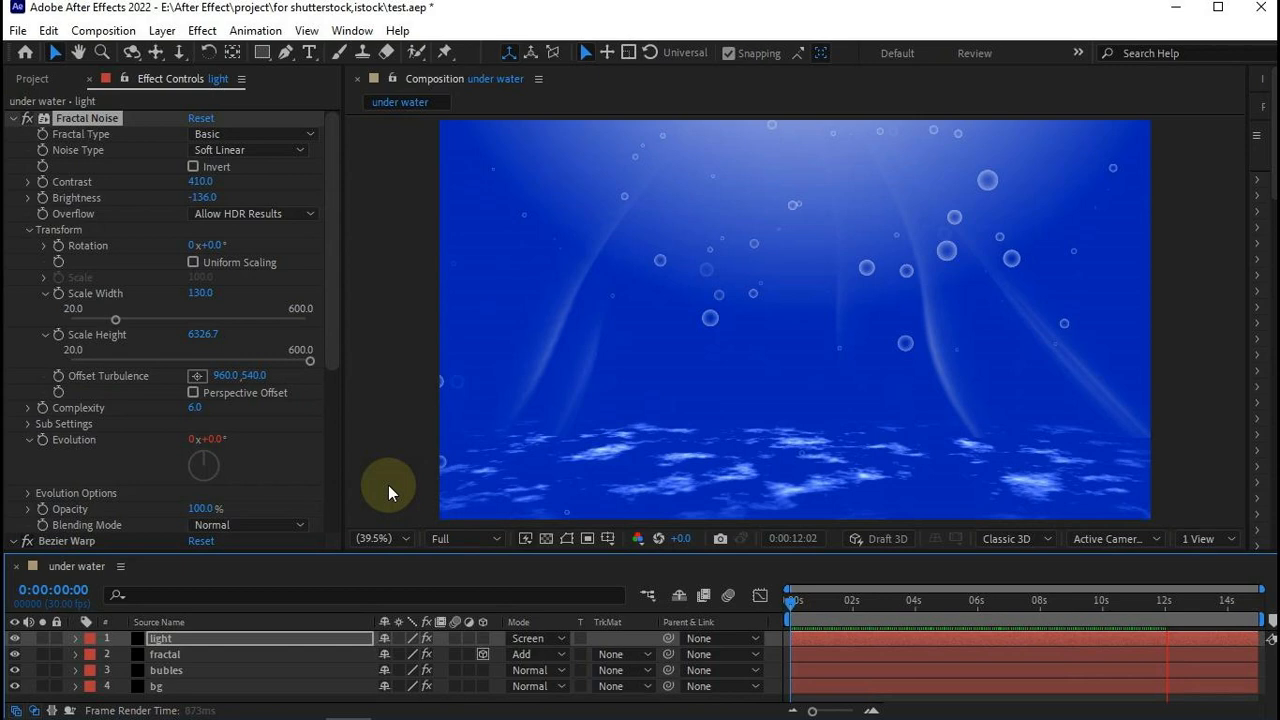
Create a new black solid layer named "bg" in the under water composition at 1920 x 1080 px
right_click(238, 662)
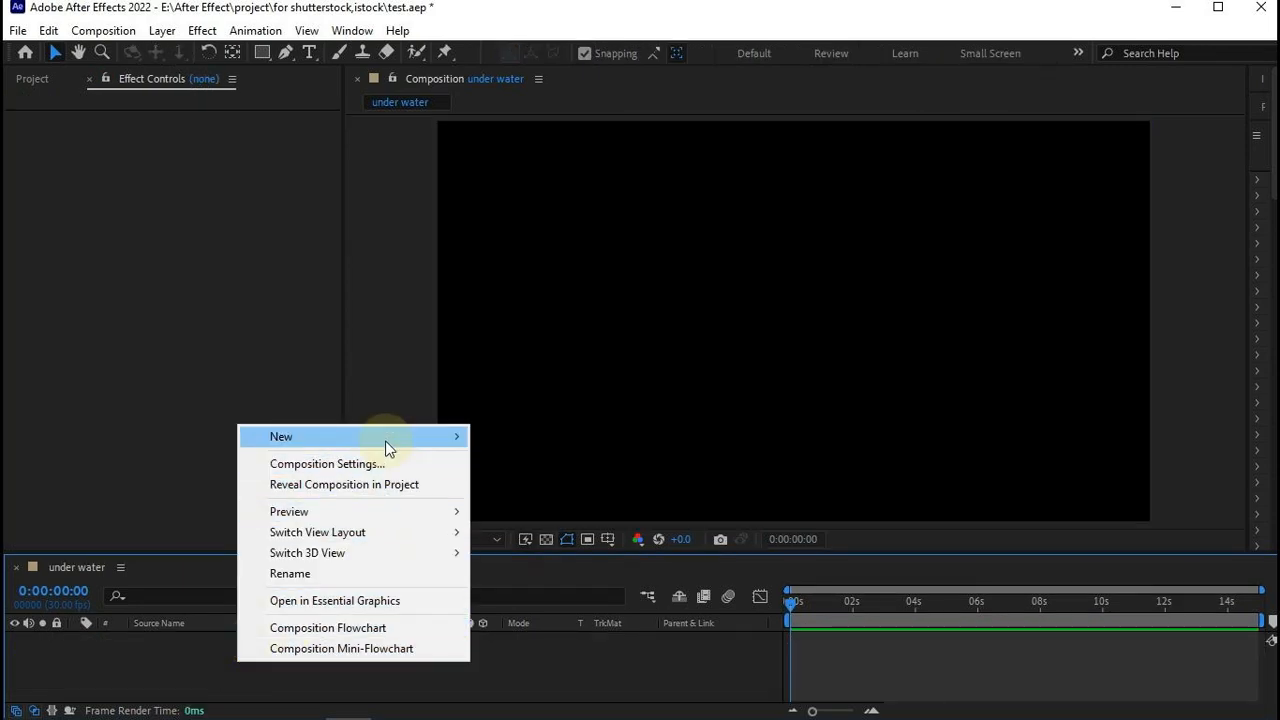
mouse_move(386, 437)
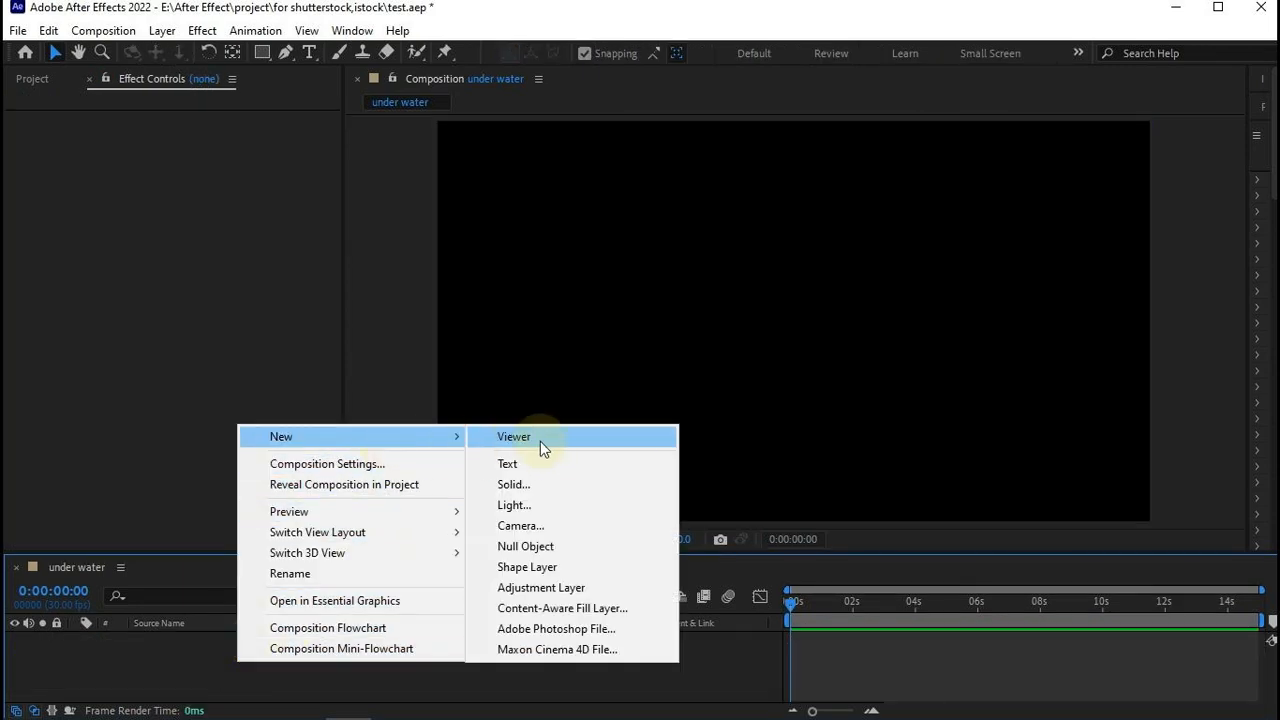
left_click(542, 486)
type("bg")
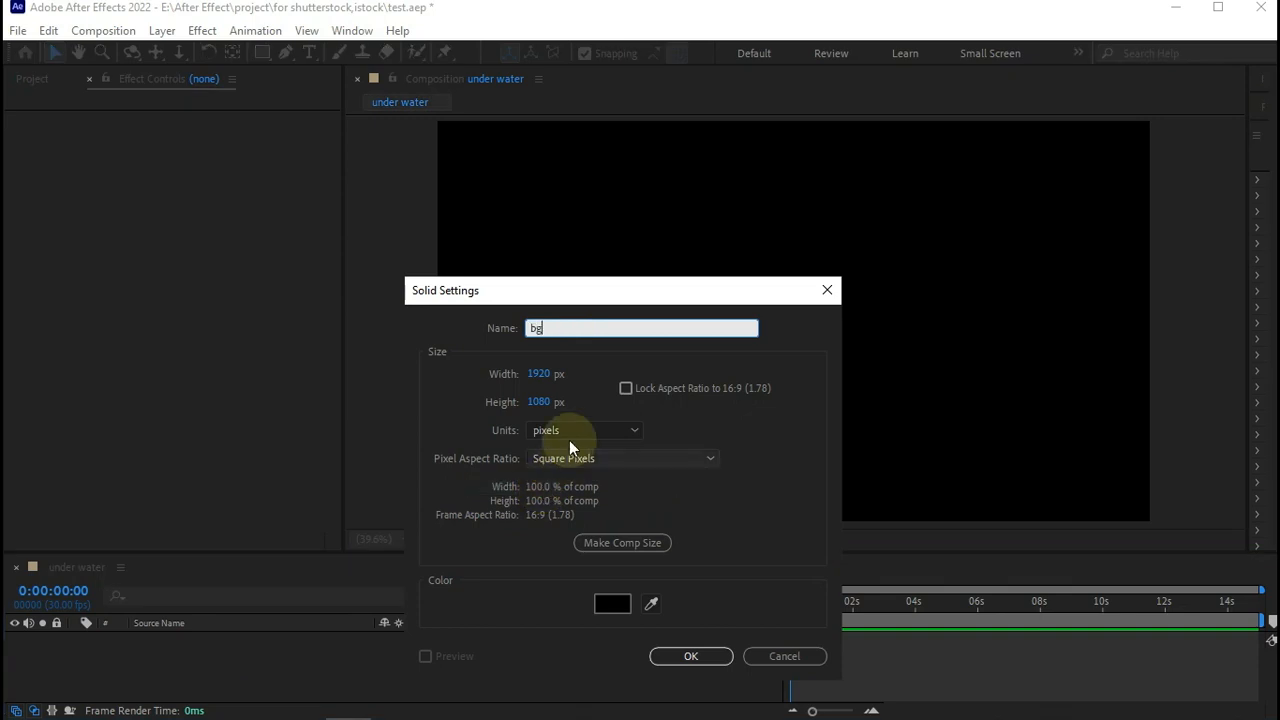
left_click(699, 657)
Apply the Gradient Ramp effect to the bg layer and set its ramp shape to Radial Ramp
key("ctrl+space")
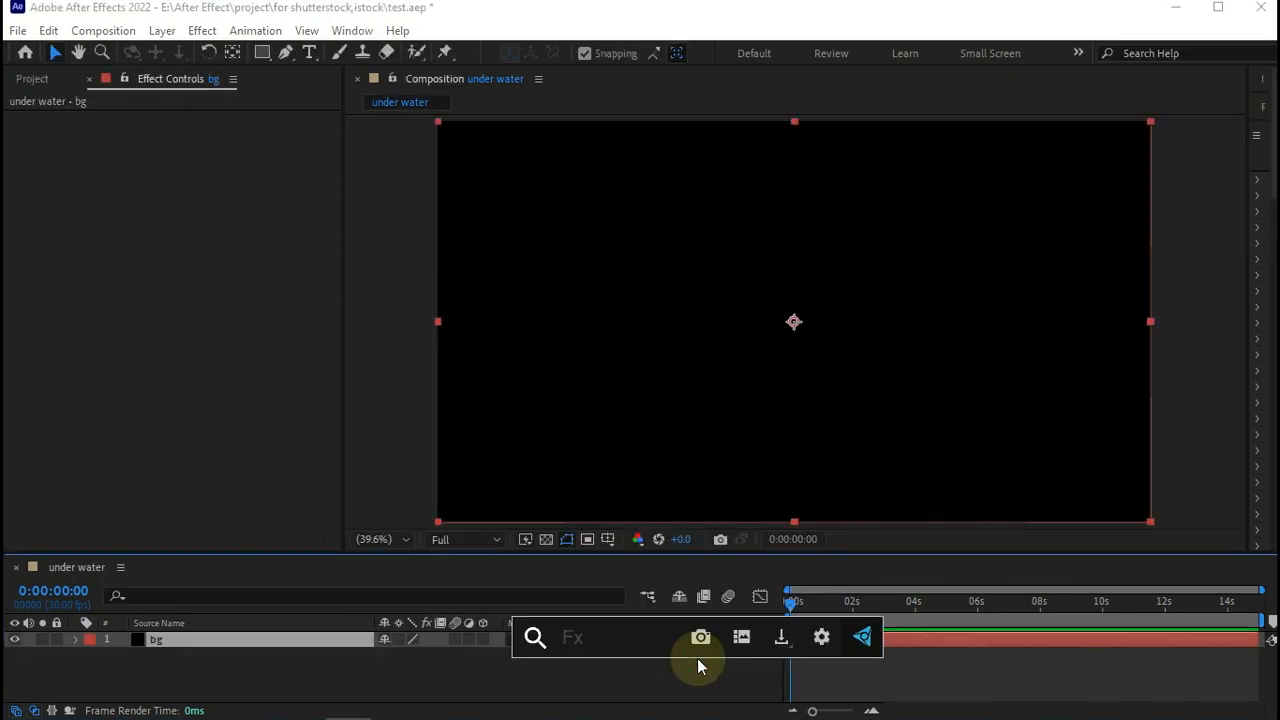
type("grad")
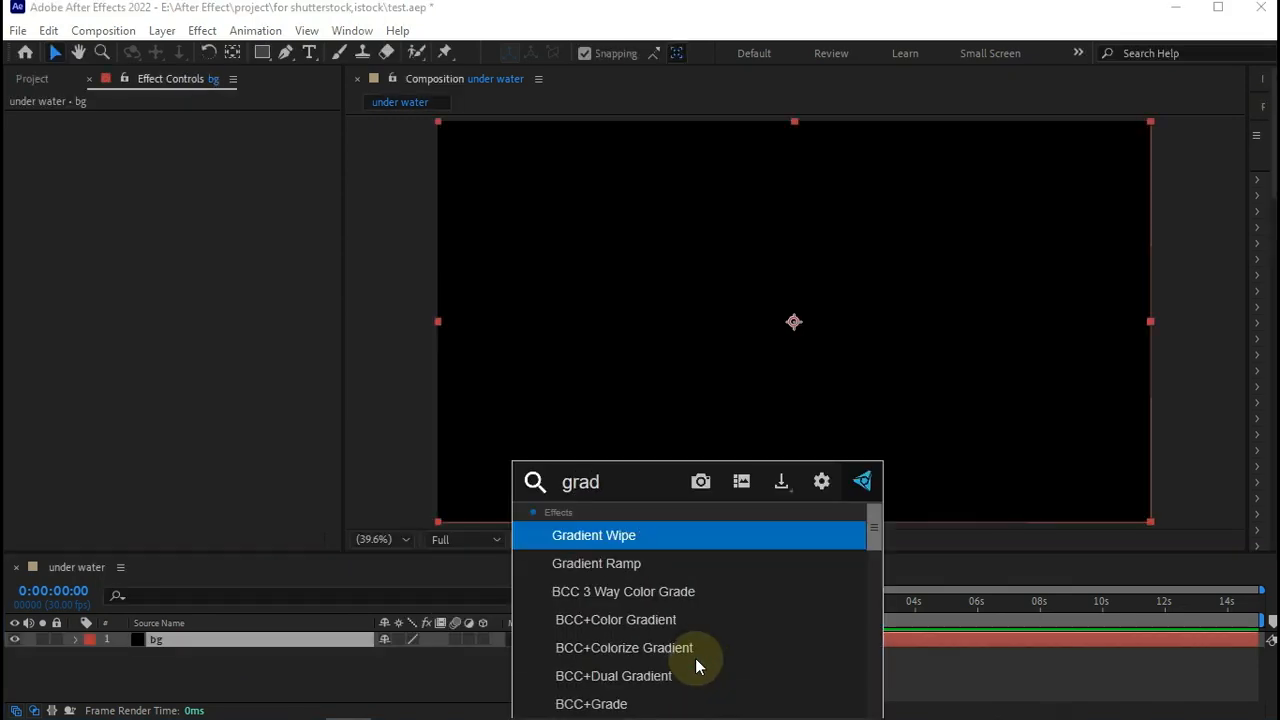
key("Down")
key("Return")
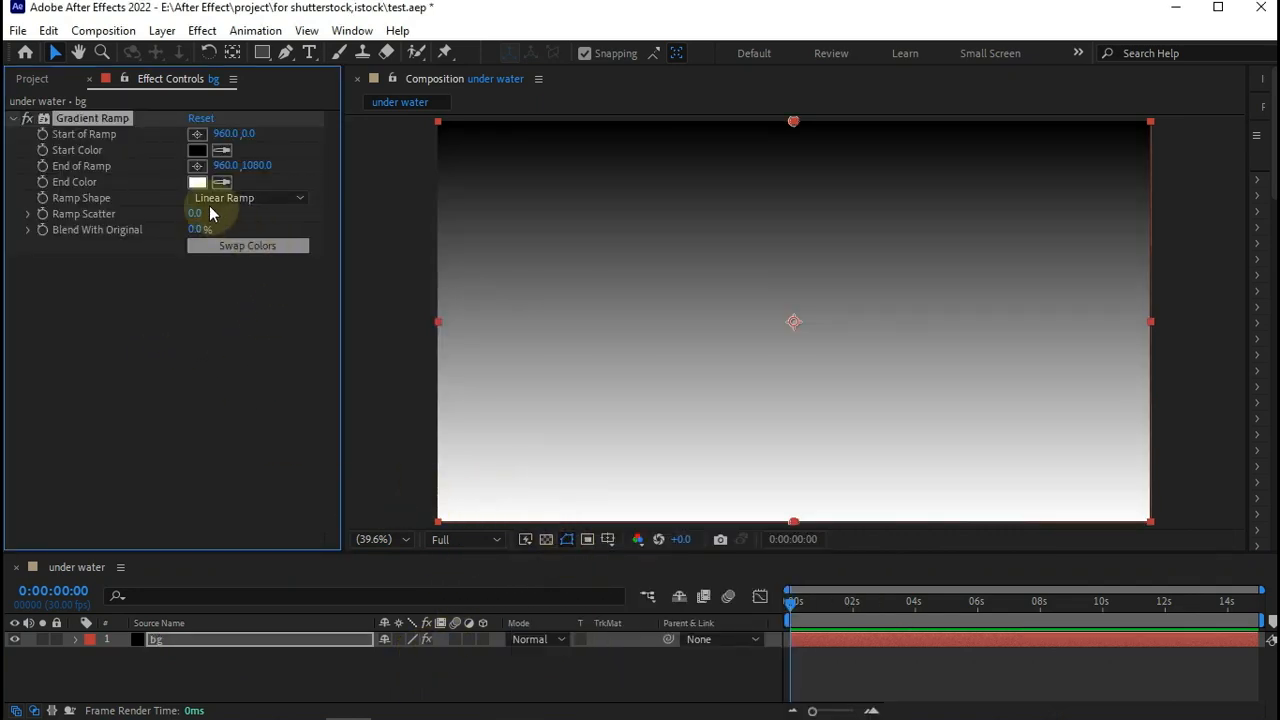
left_click(245, 198)
left_click(255, 237)
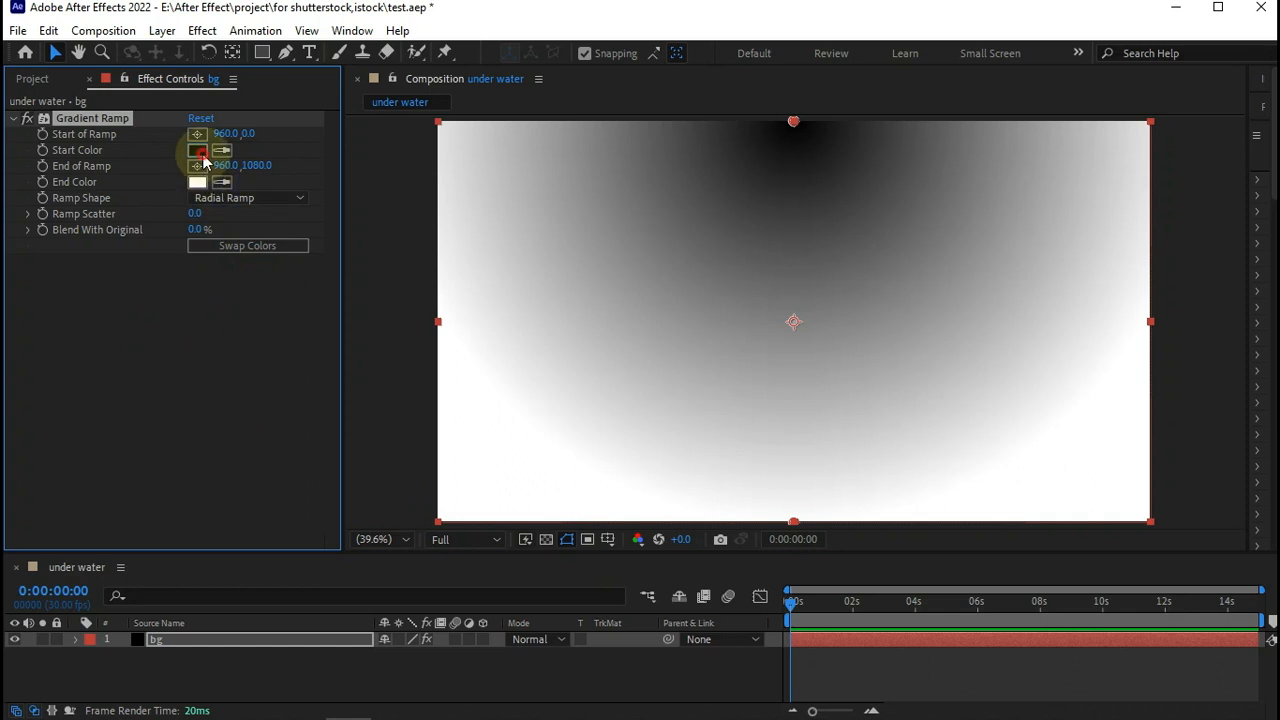
Set the Gradient Ramp's start color to white (FFFFFF)
left_click(199, 152)
left_click_drag(42, 346, 18, 318)
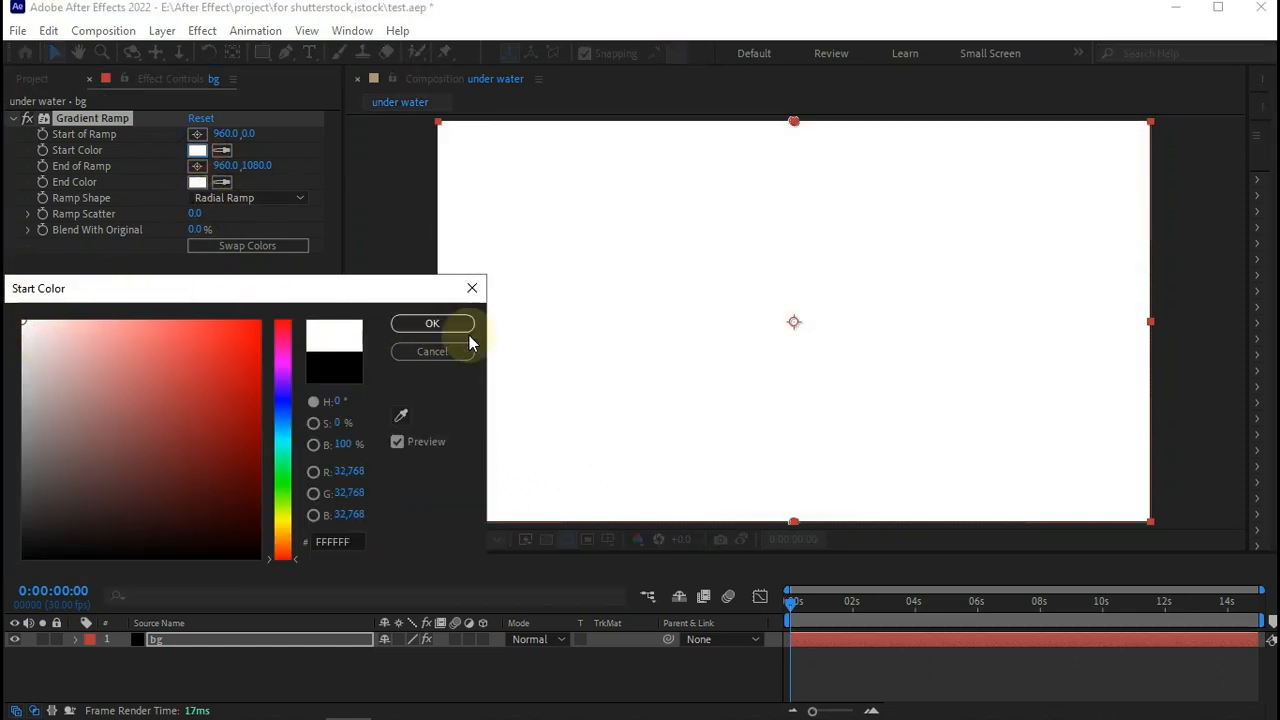
left_click(432, 323)
Set the Gradient Ramp's end color to a saturated blue (2174FD)
left_click(197, 182)
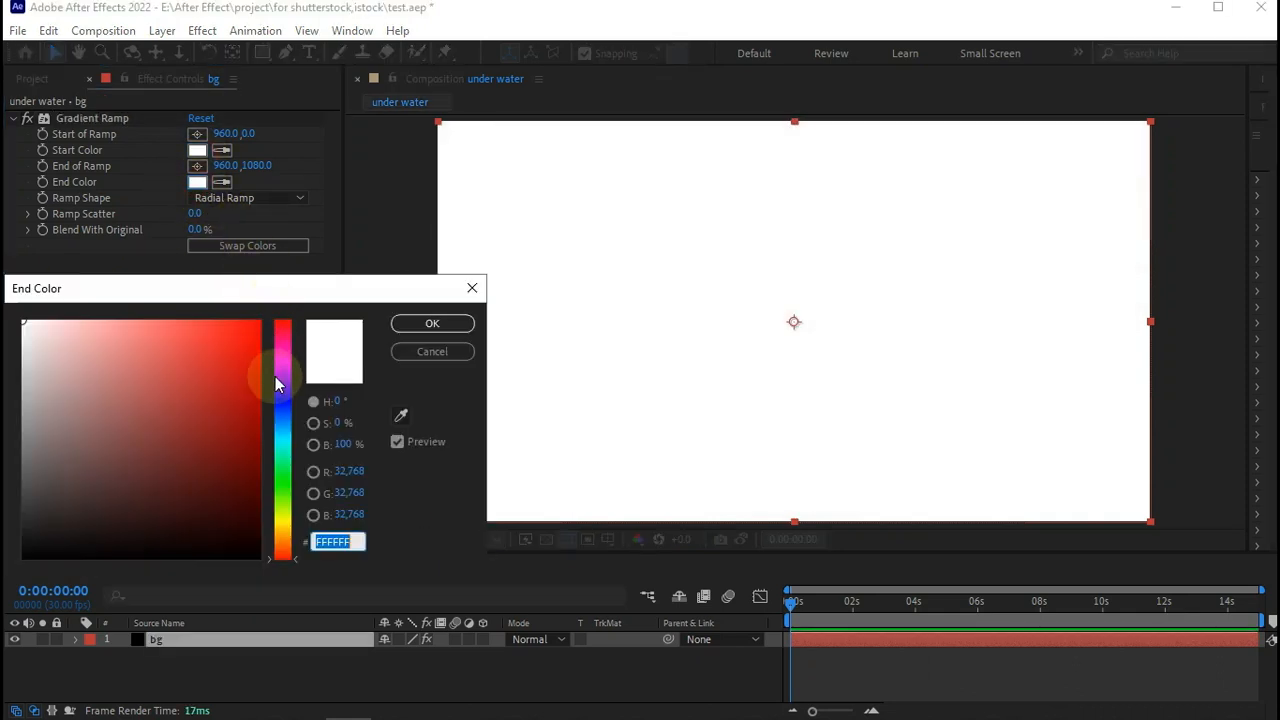
left_click_drag(278, 385, 283, 413)
left_click_drag(220, 365, 200, 319)
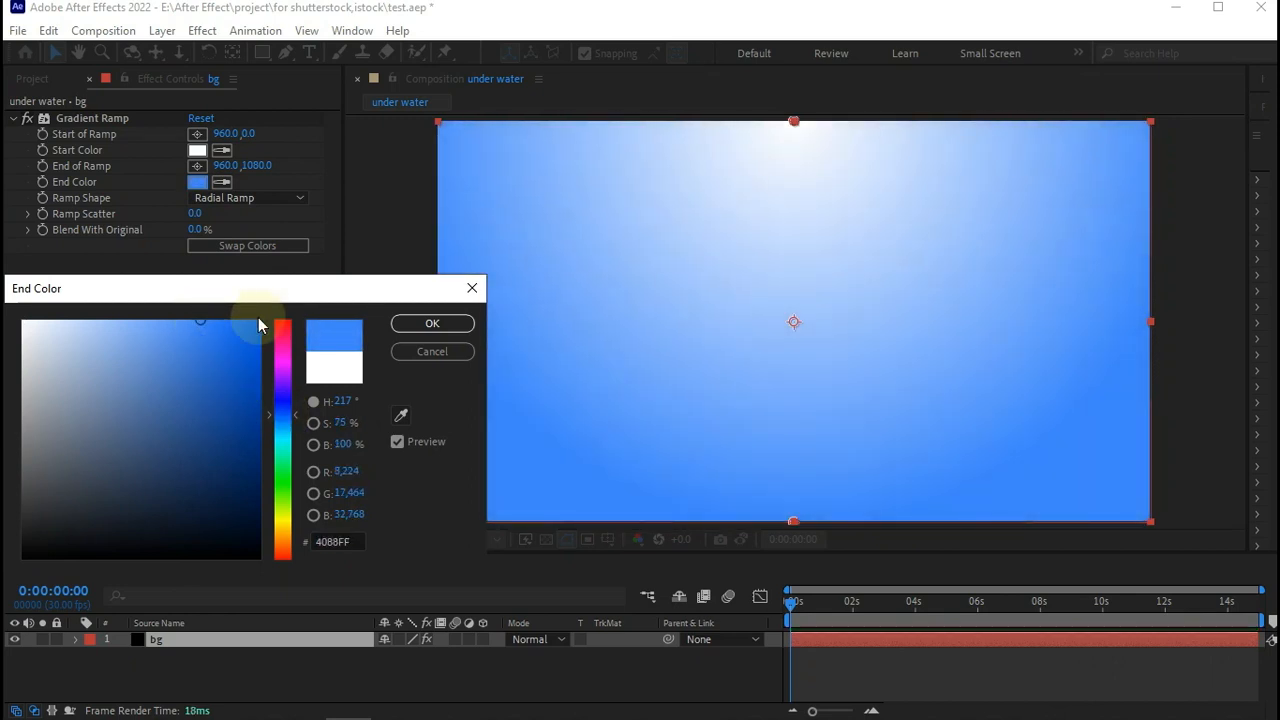
left_click(229, 319)
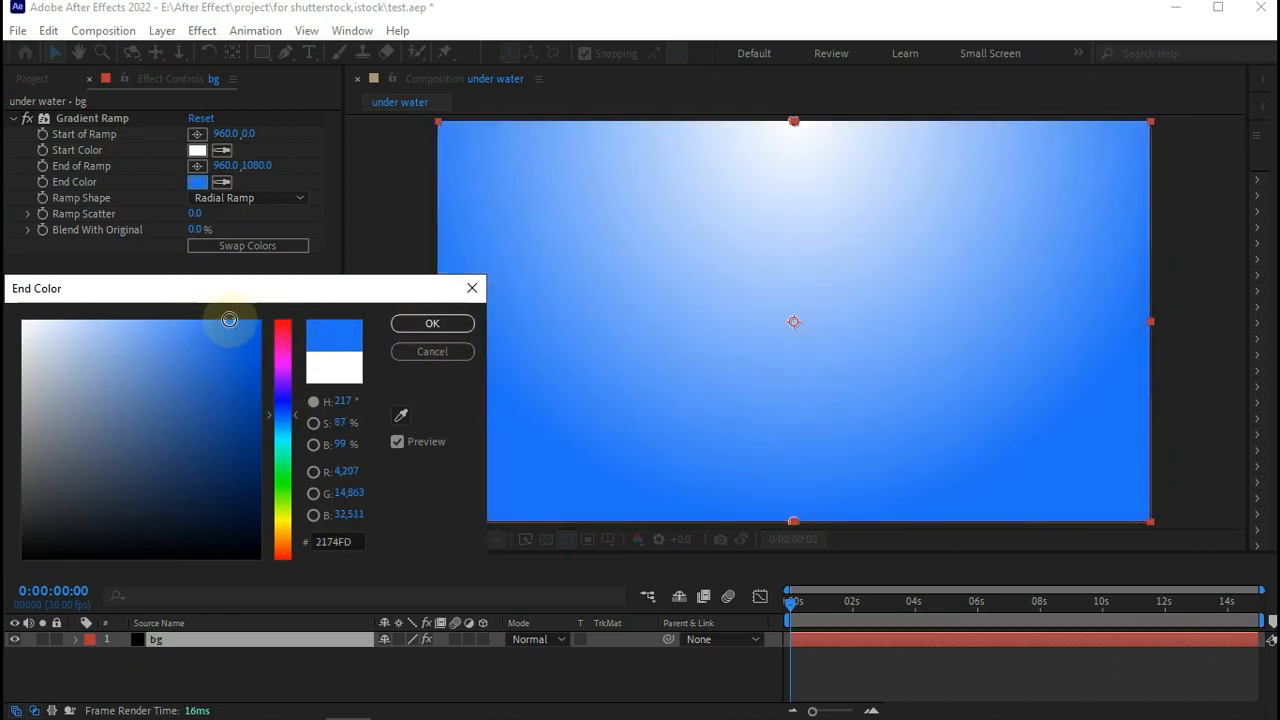
left_click(405, 326)
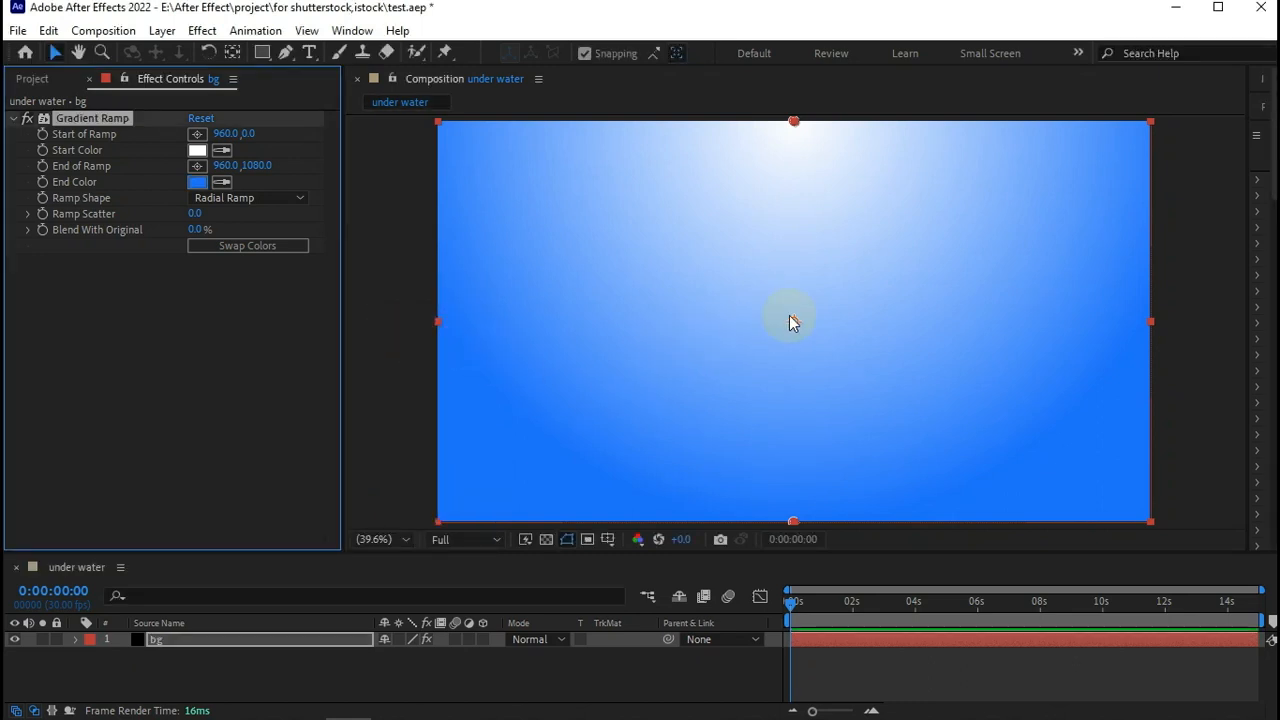
Move the ramp's end point up to about 947, 596 and its start point above the frame to about 948, -303
left_click_drag(793, 521, 788, 329)
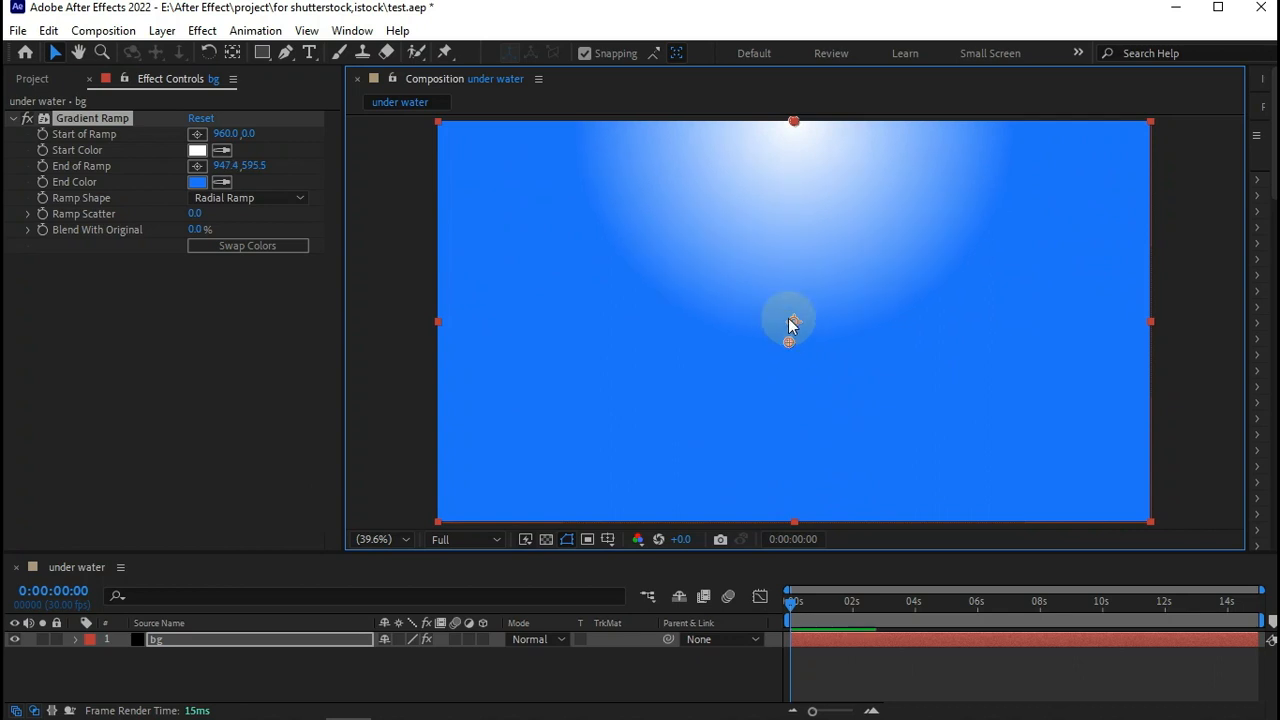
scroll(788, 329, "down", 1)
left_click(798, 153)
left_click_drag(798, 152, 792, 78)
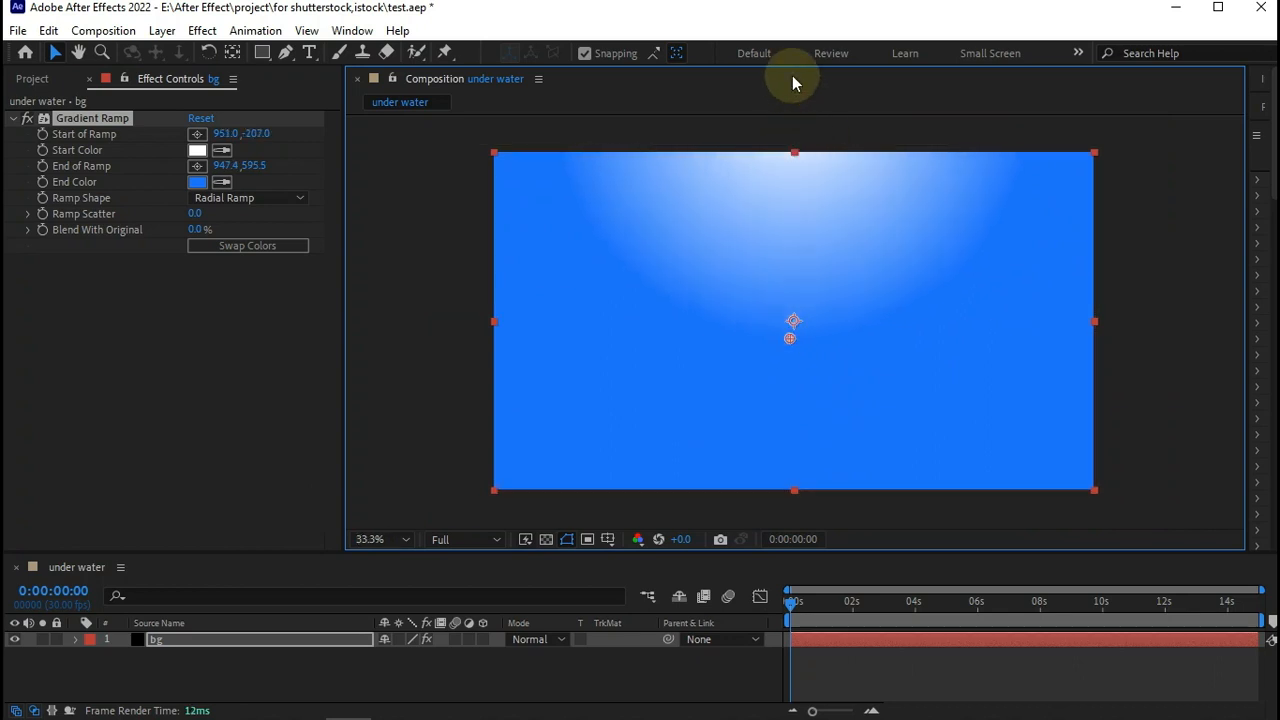
scroll(798, 295, "down", 2)
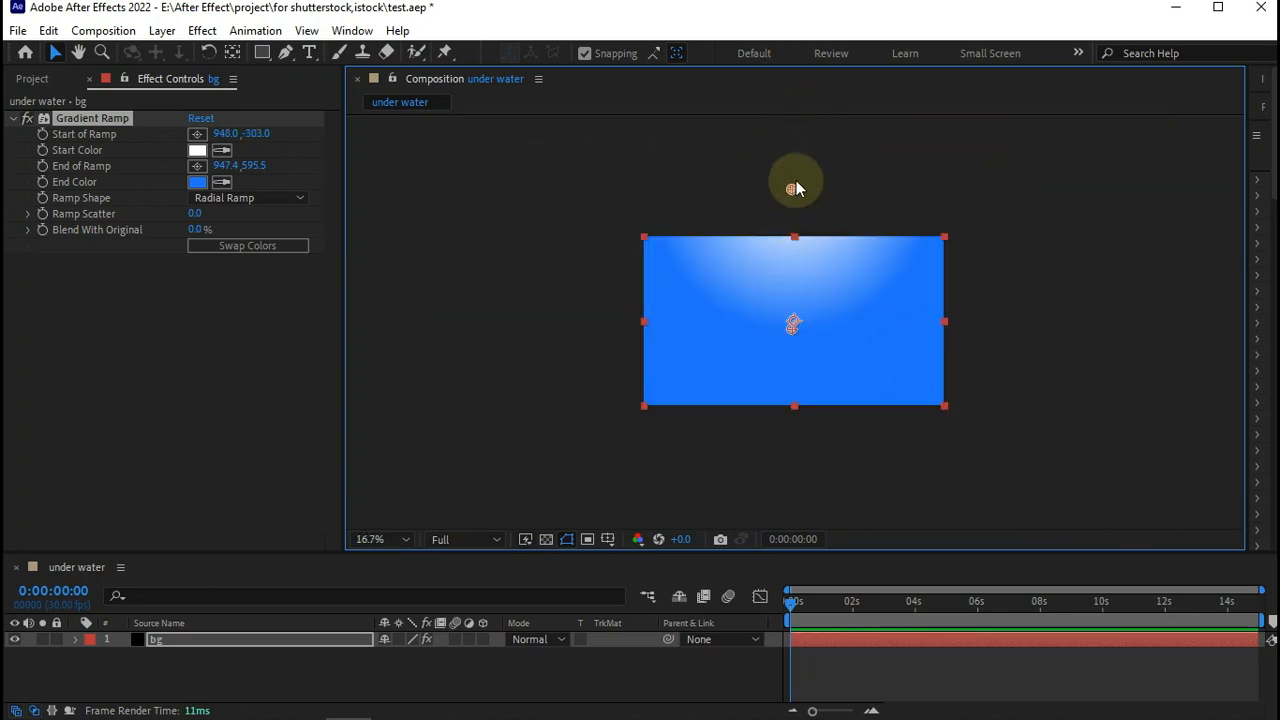
Raise the ramp's start point to about 936, -441 and its end point to about 947, 446
left_click_drag(795, 191, 793, 164)
left_click_drag(792, 325, 791, 305)
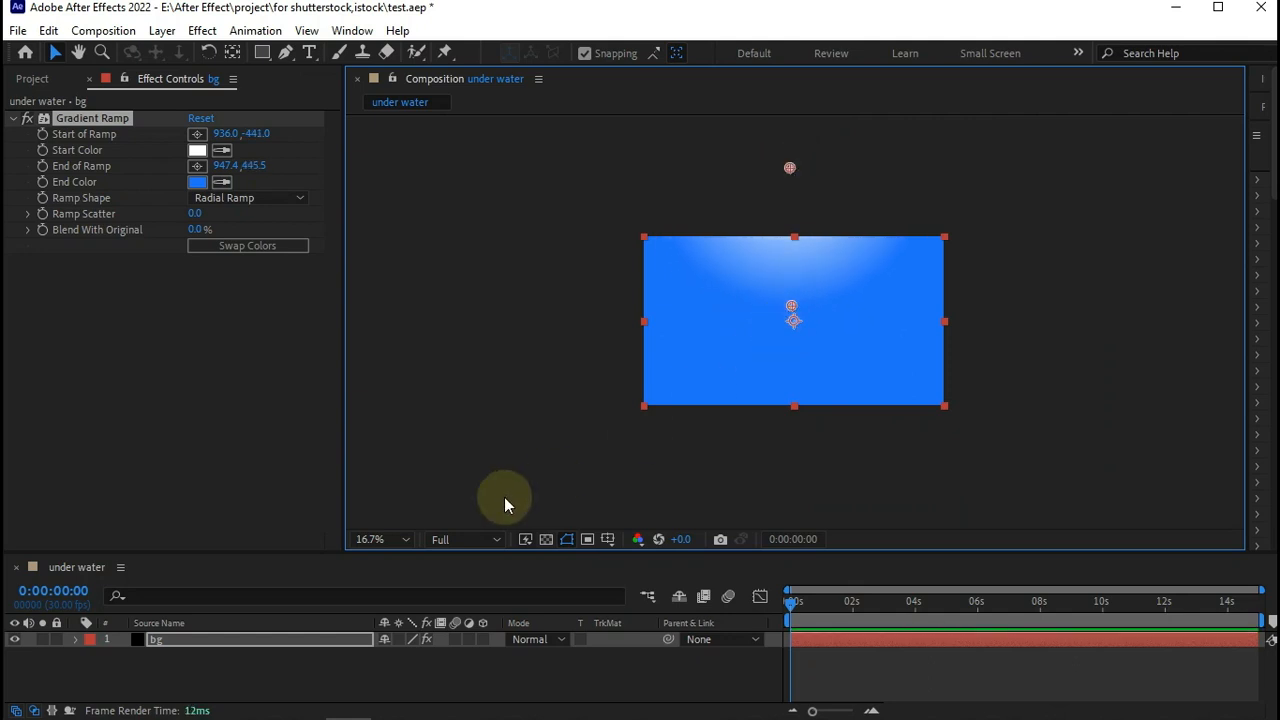
left_click(391, 537)
left_click(390, 212)
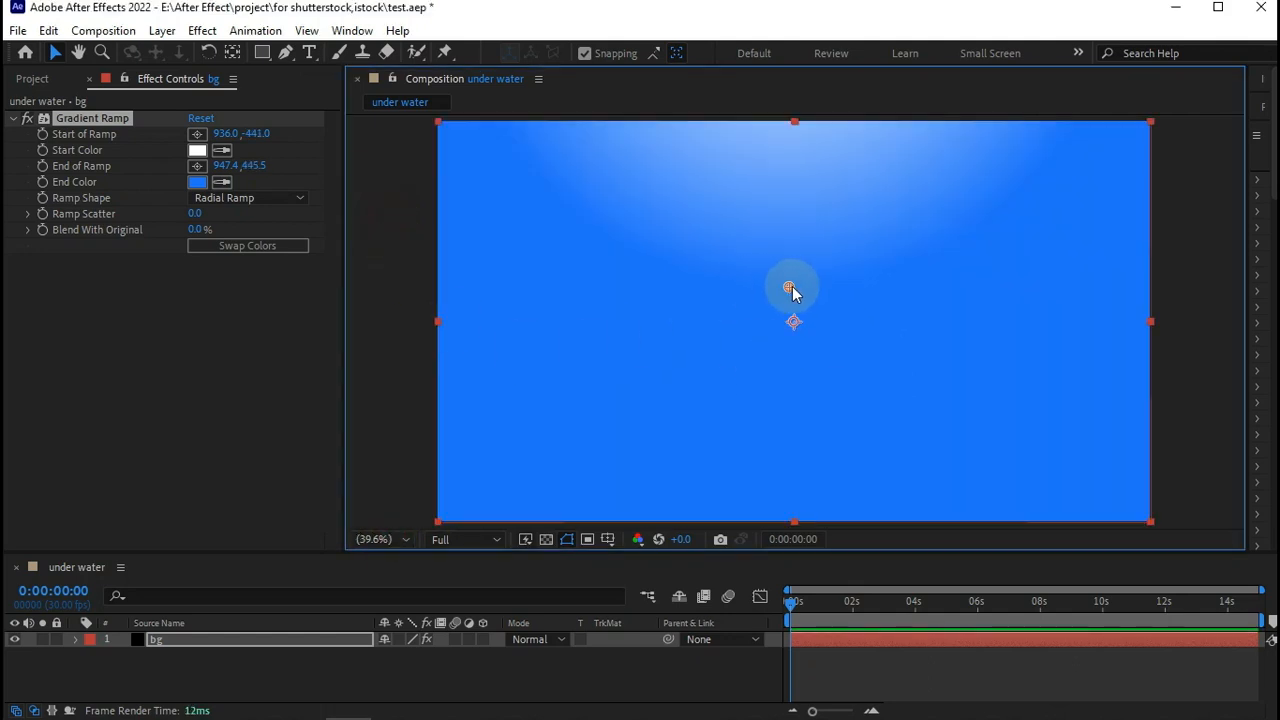
Reposition the ramp's end point to about 970, 534 and its start point to about 960, -153, and deselect the bg layer
left_click_drag(789, 289, 796, 312)
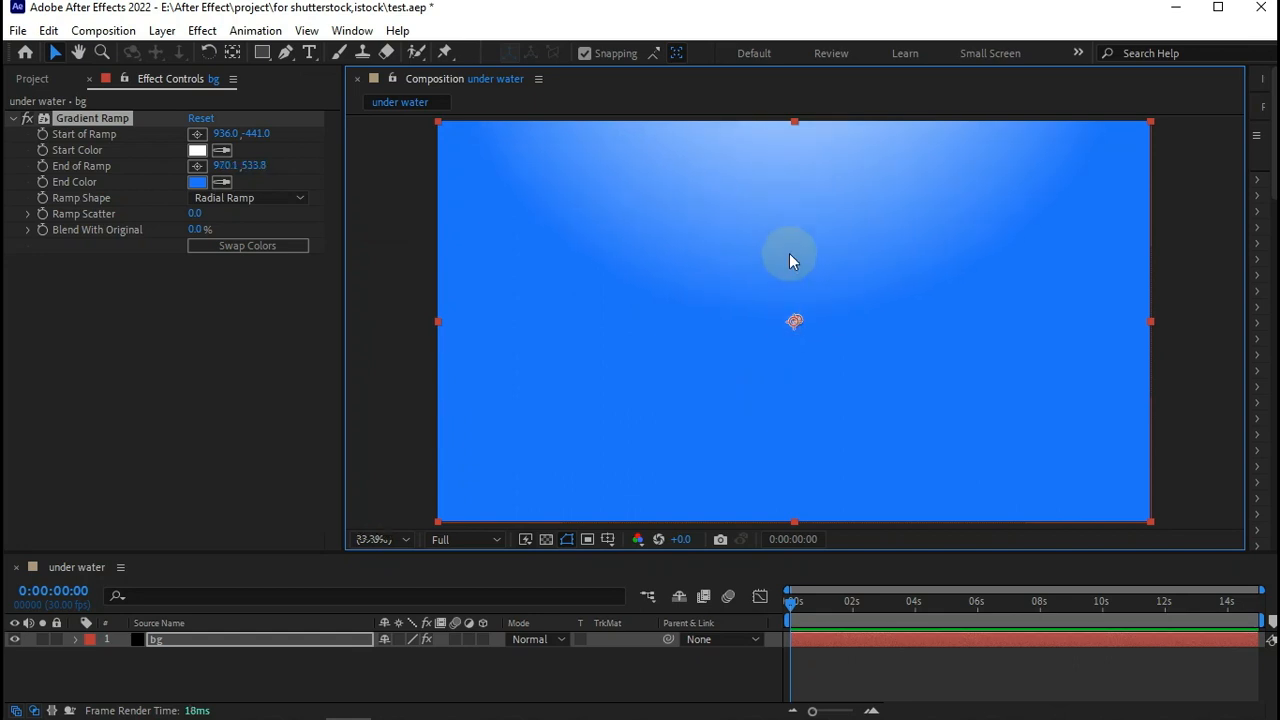
key("comma")
key("comma")
key("comma")
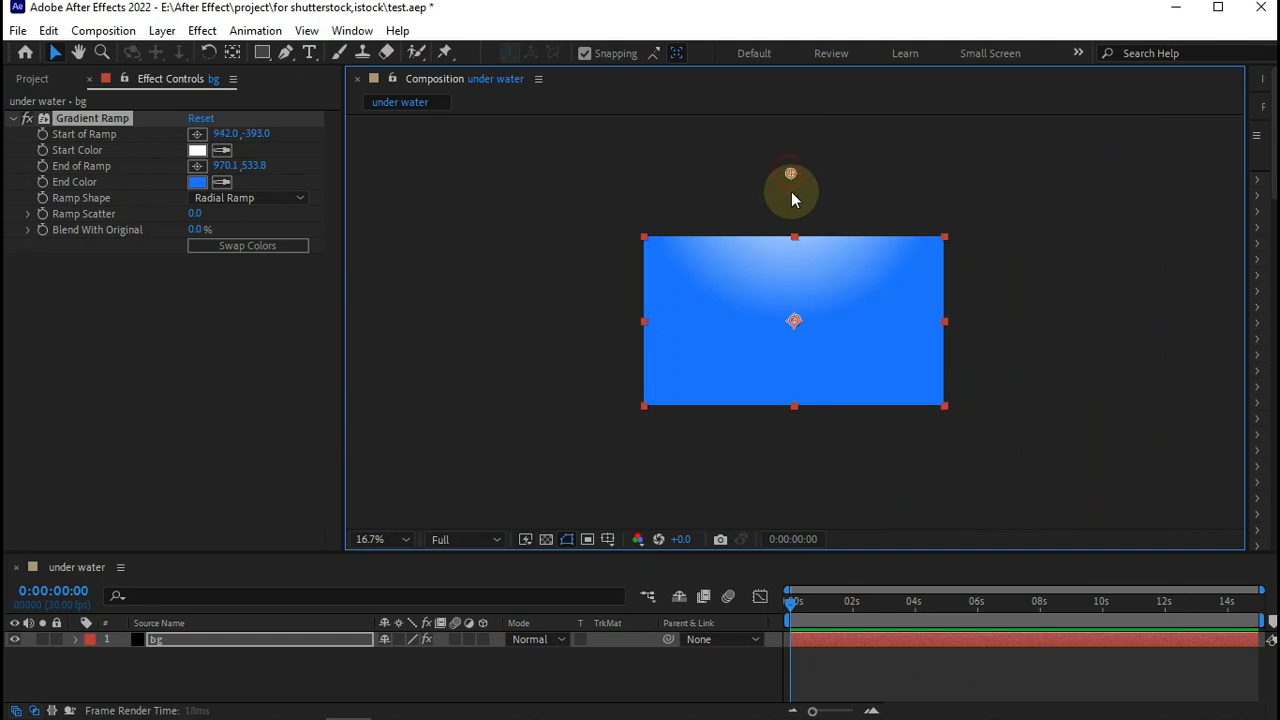
left_click_drag(792, 198, 795, 222)
left_click(381, 539)
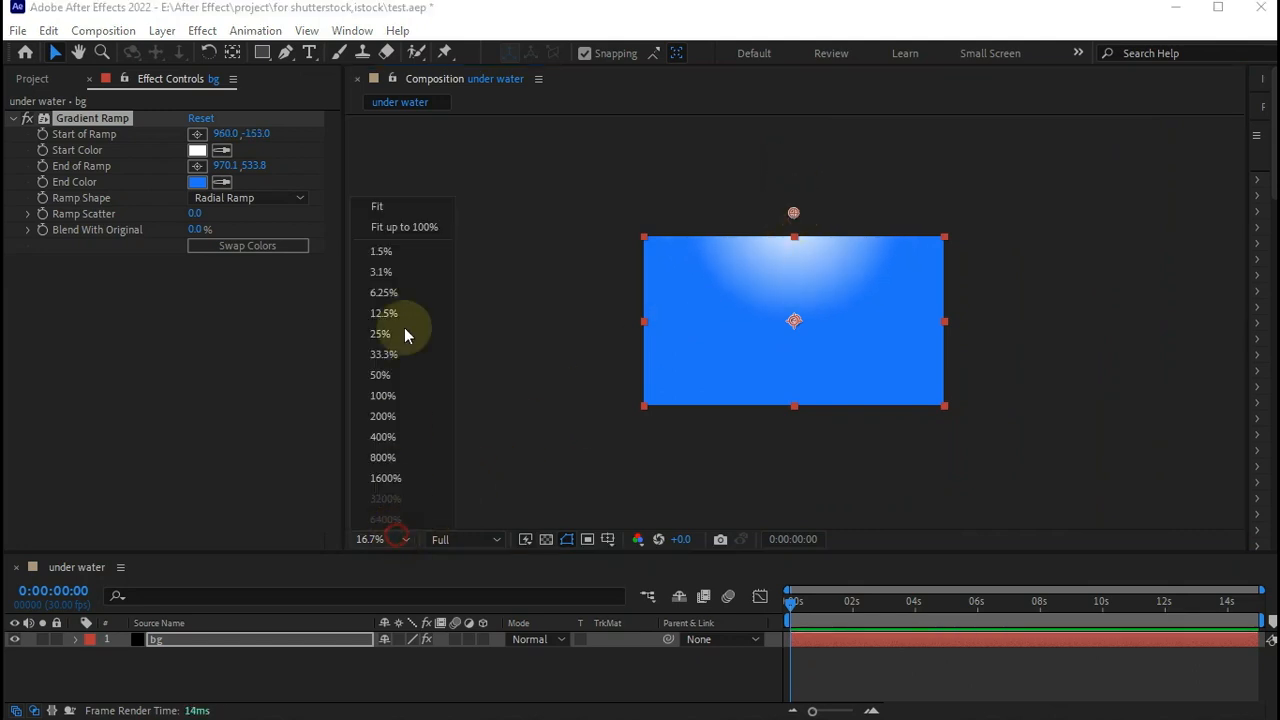
left_click(394, 204)
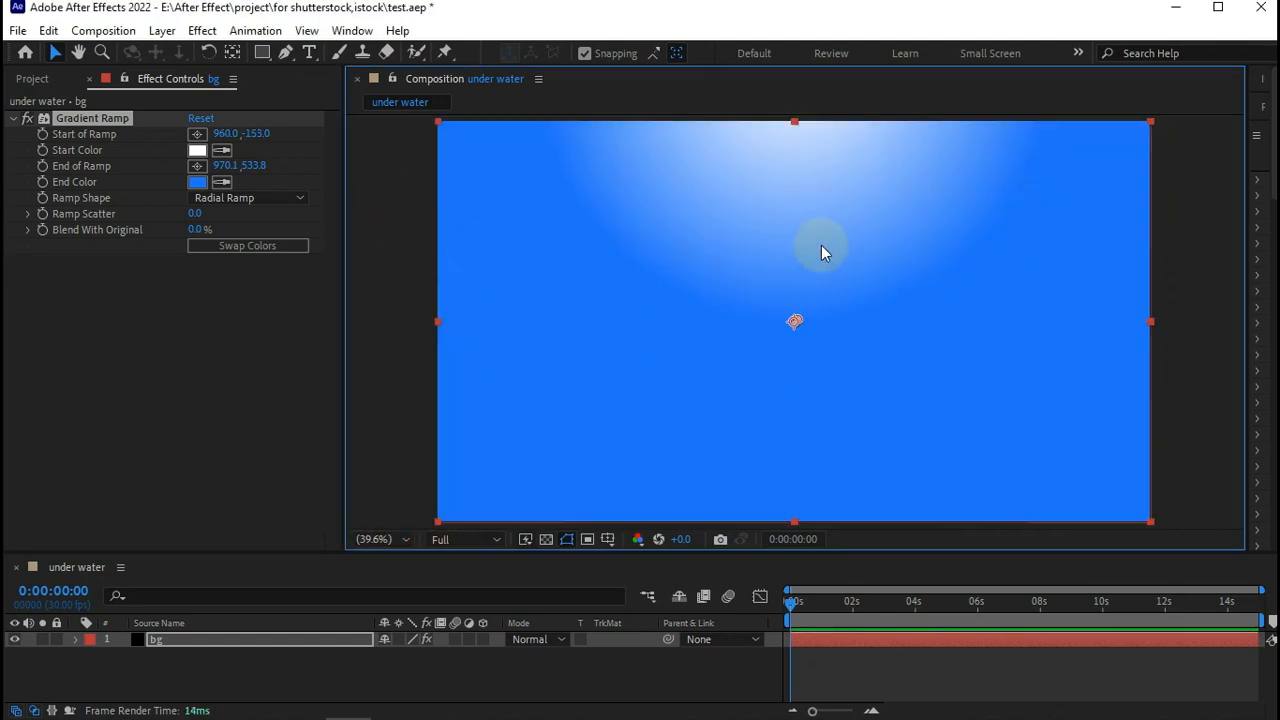
left_click(351, 650)
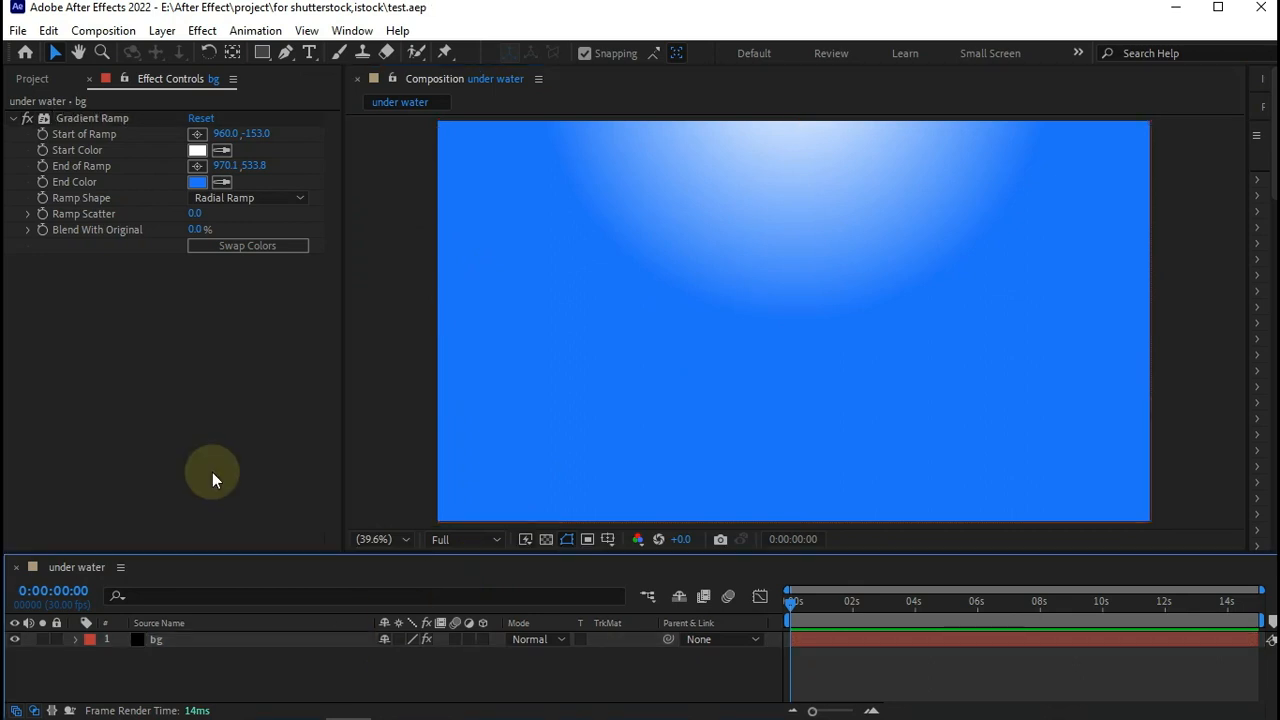
Create a second black solid layer named "bubles" above the bg layer
right_click(216, 671)
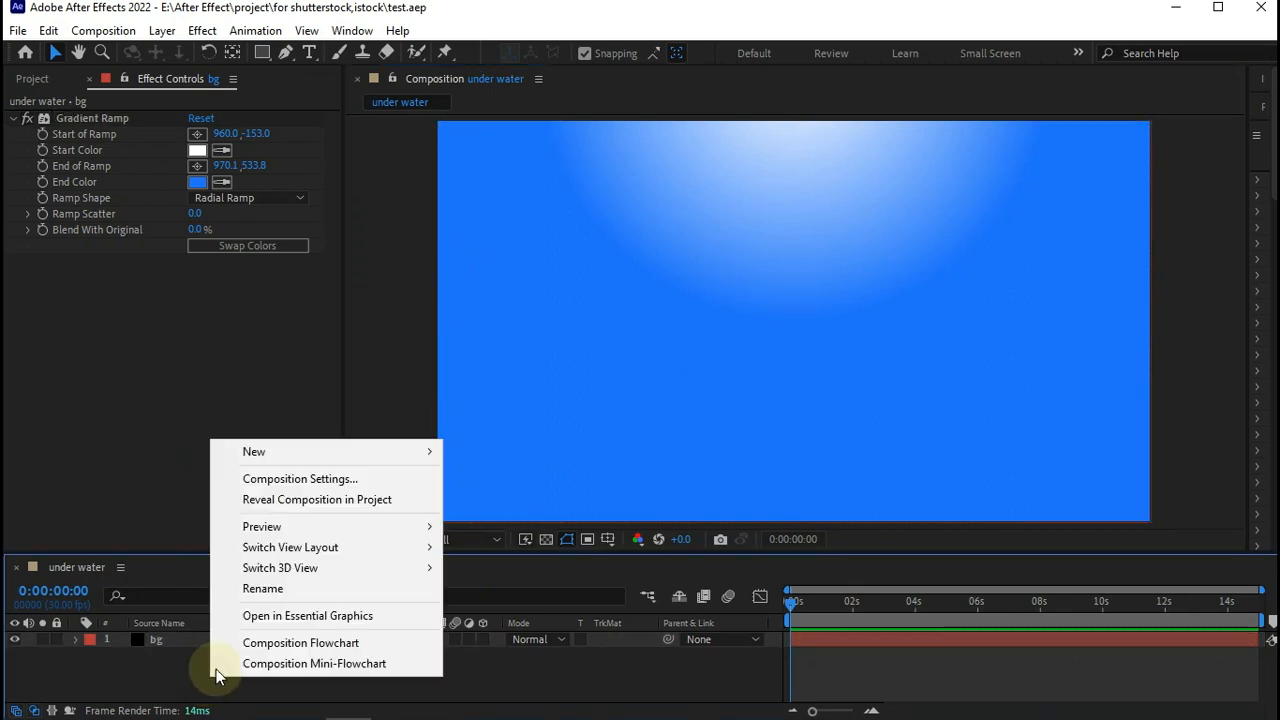
mouse_move(305, 453)
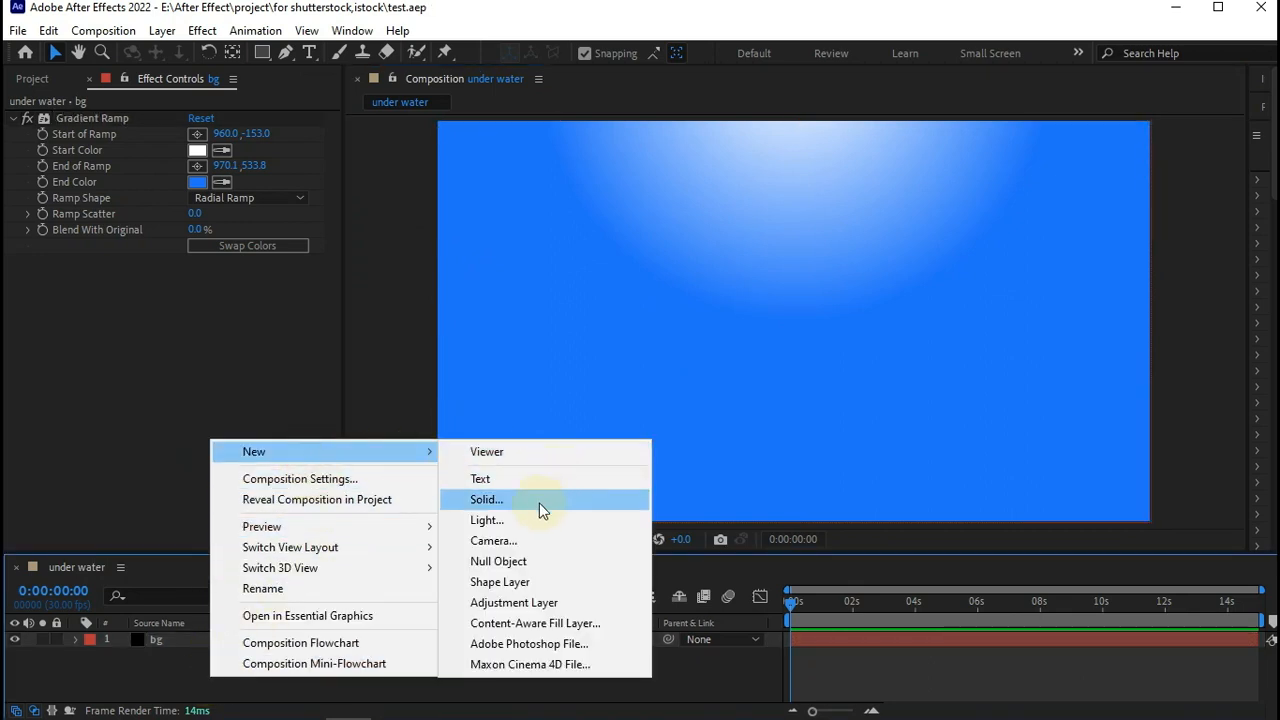
left_click(539, 503)
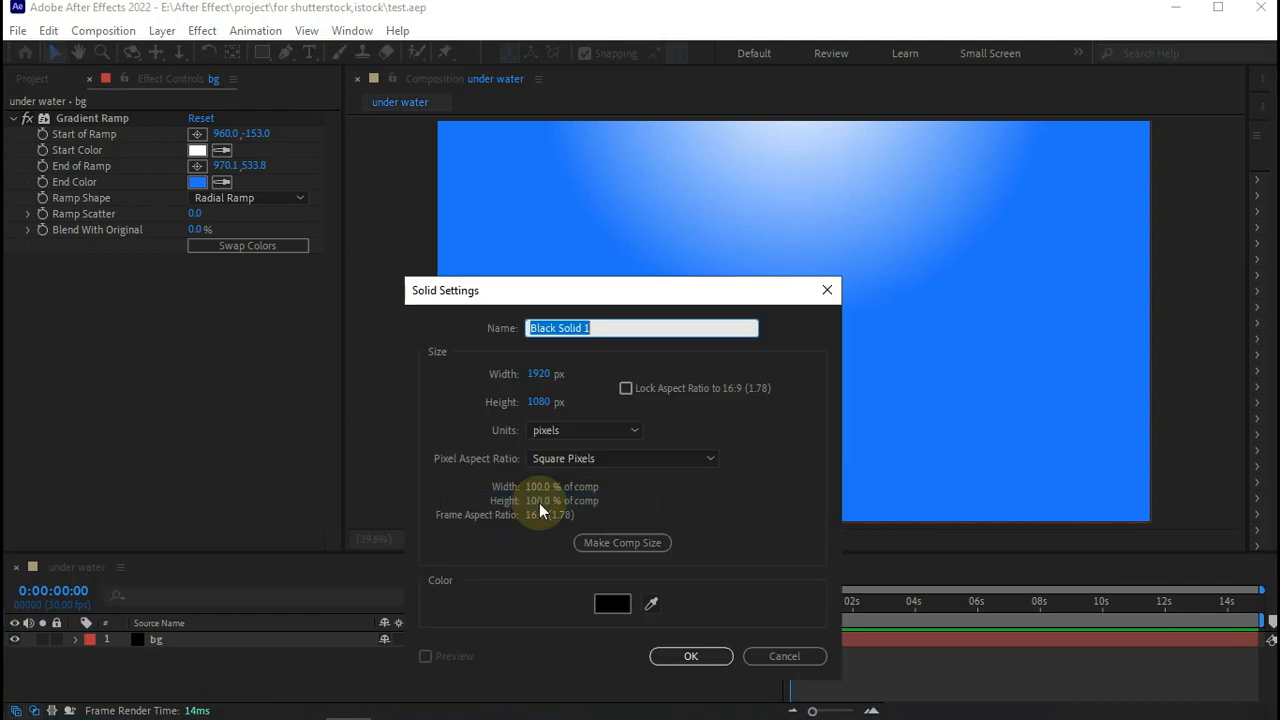
type("bubl")
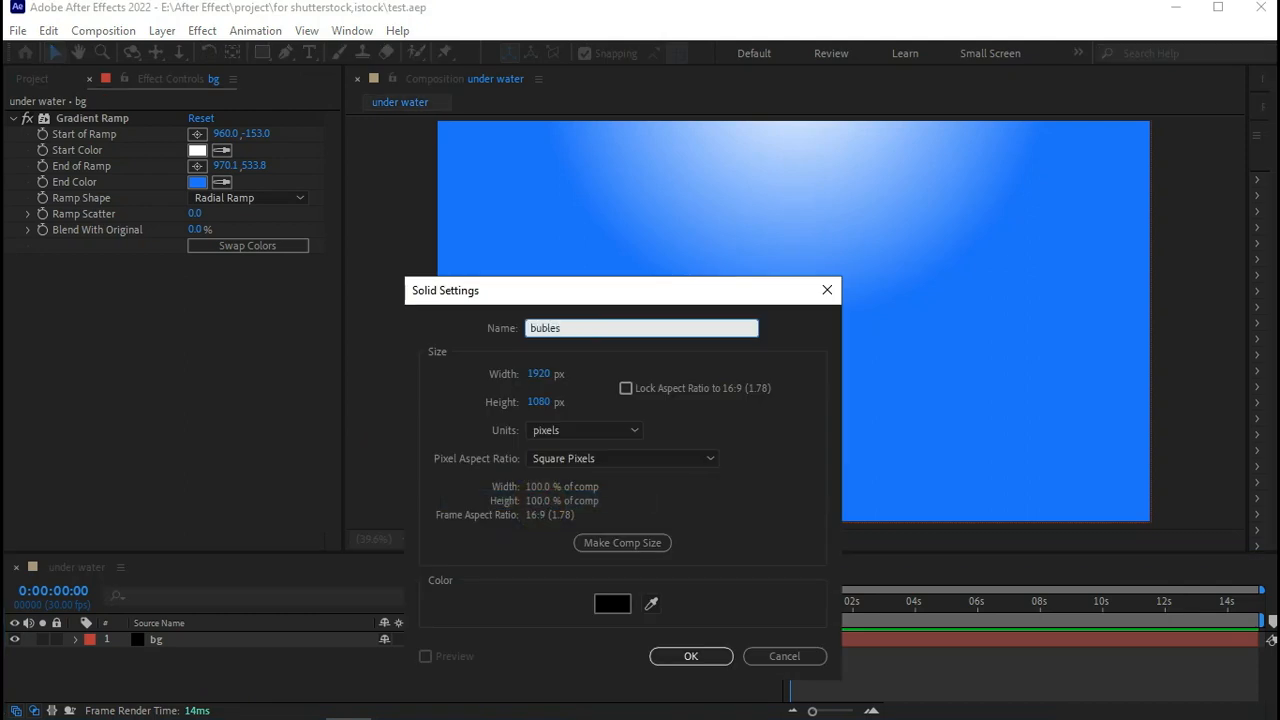
type("es")
key("Return")
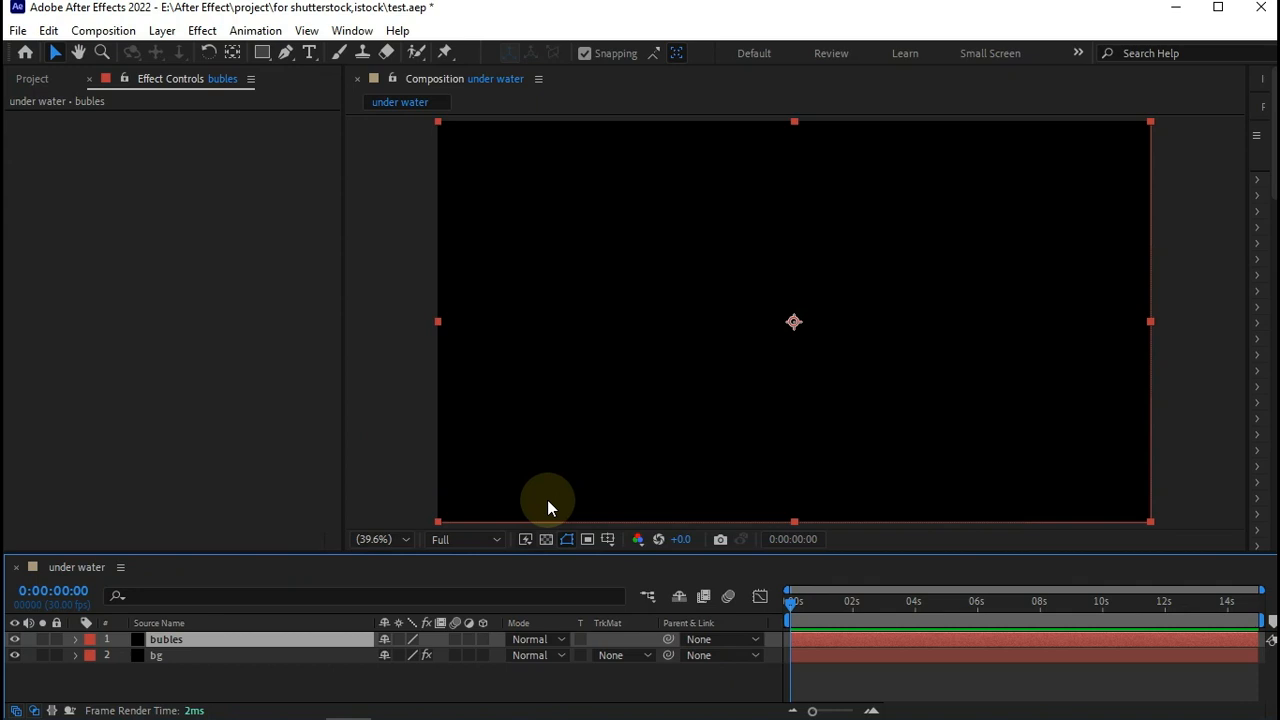
Apply the CC Particle World effect to the bubles layer and move the current time to 0:00:04:00
key("ctrl+space")
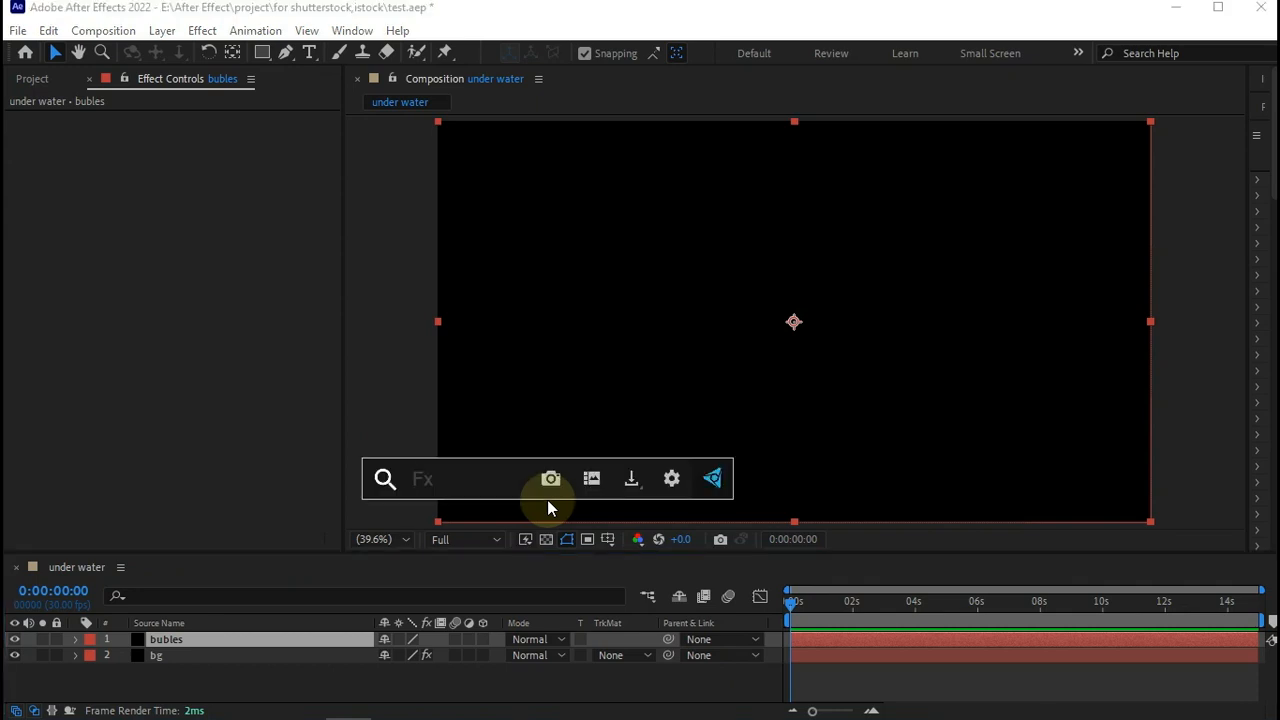
type("parti")
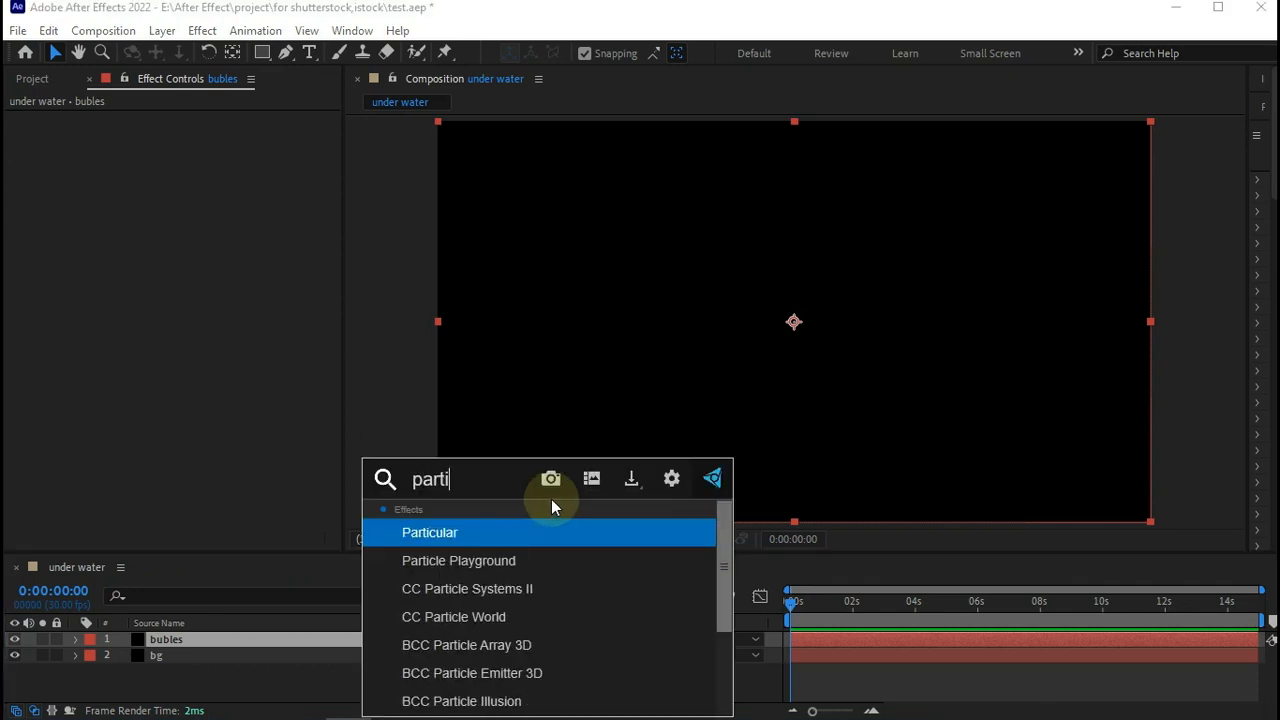
left_click(501, 618)
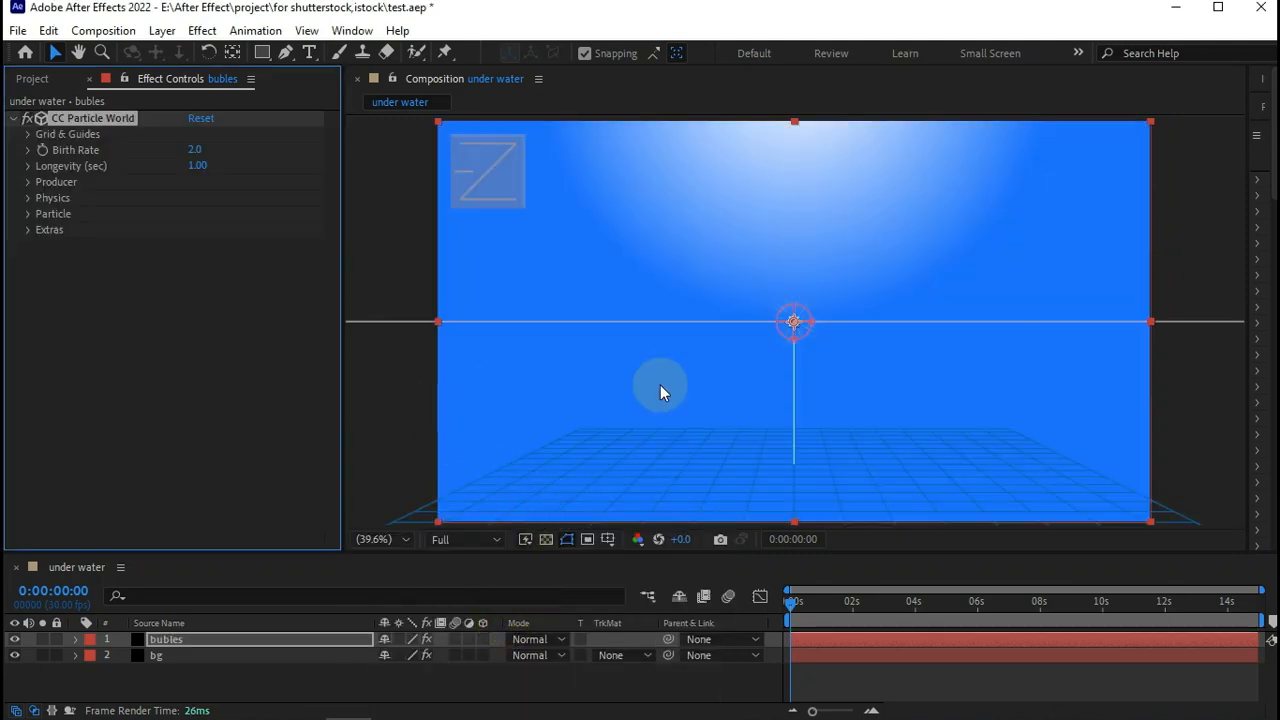
left_click_drag(911, 615, 915, 603)
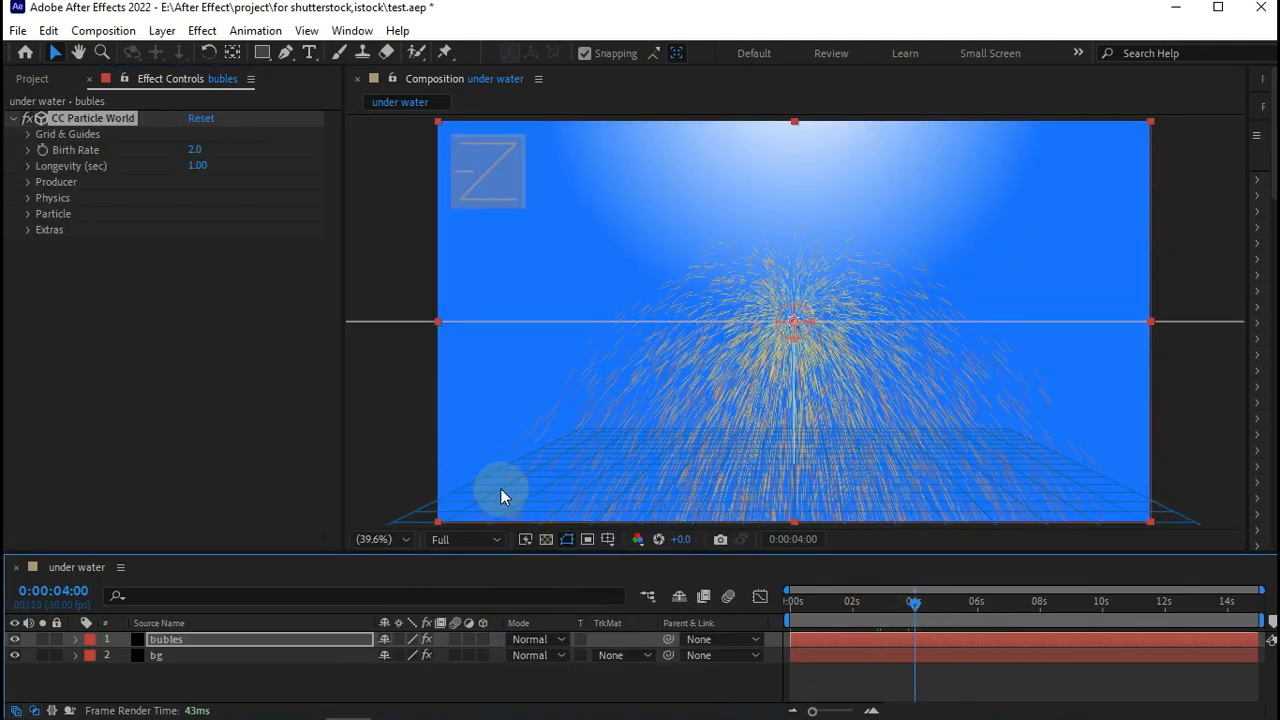
Turn off the floor grid in CC Particle World's Grid & Guides settings
left_click(28, 134)
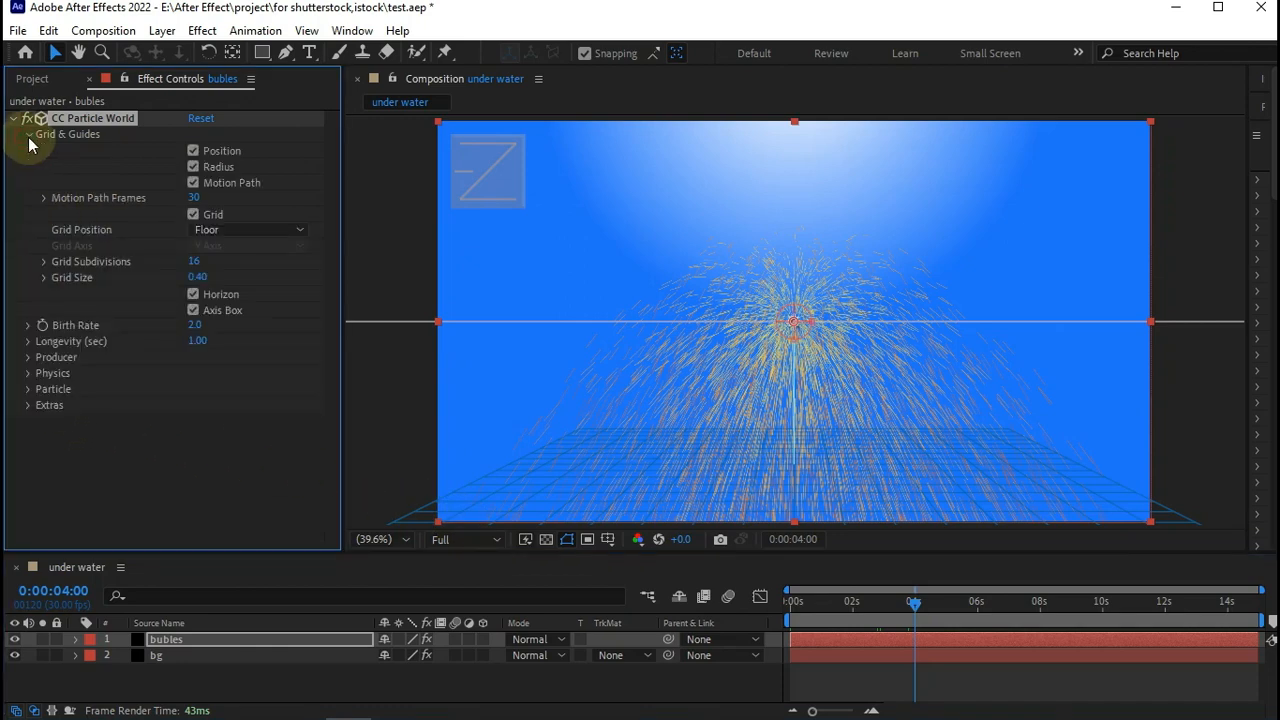
left_click(81, 160)
left_click(193, 183)
left_click(193, 214)
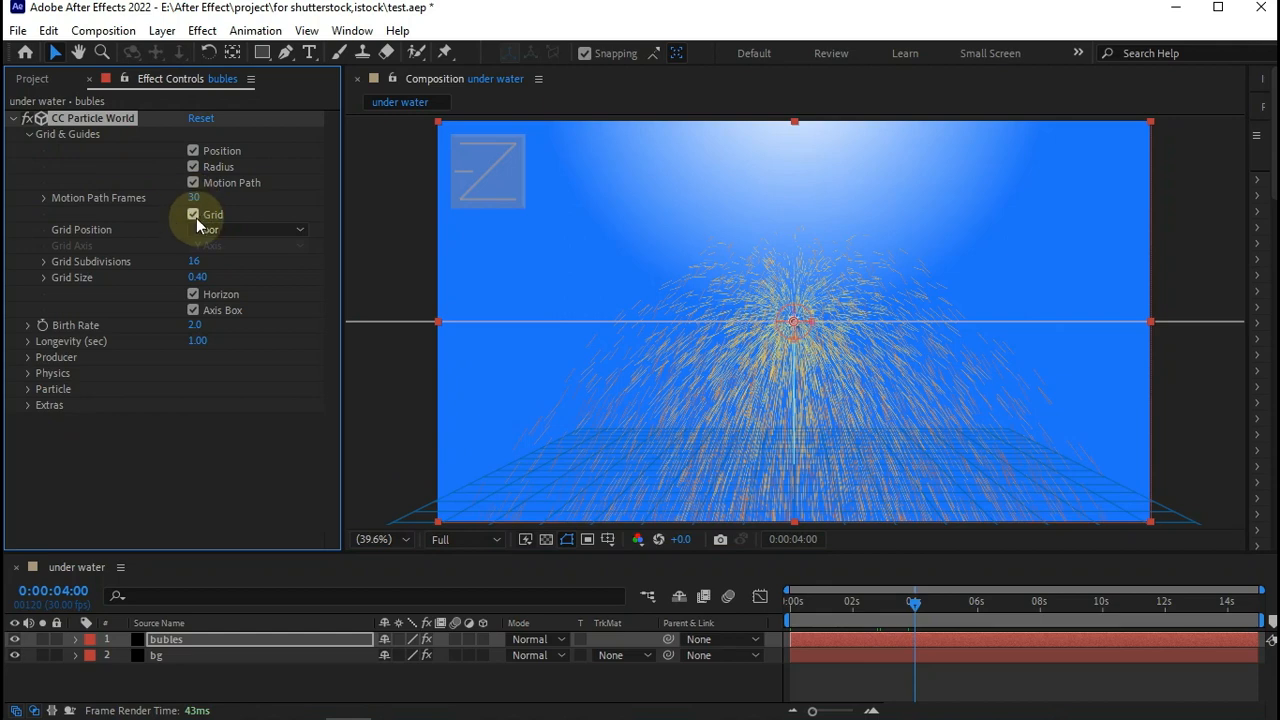
Set both the Birth Color and Death Color of the CC Particle World particles to white
left_click(30, 391)
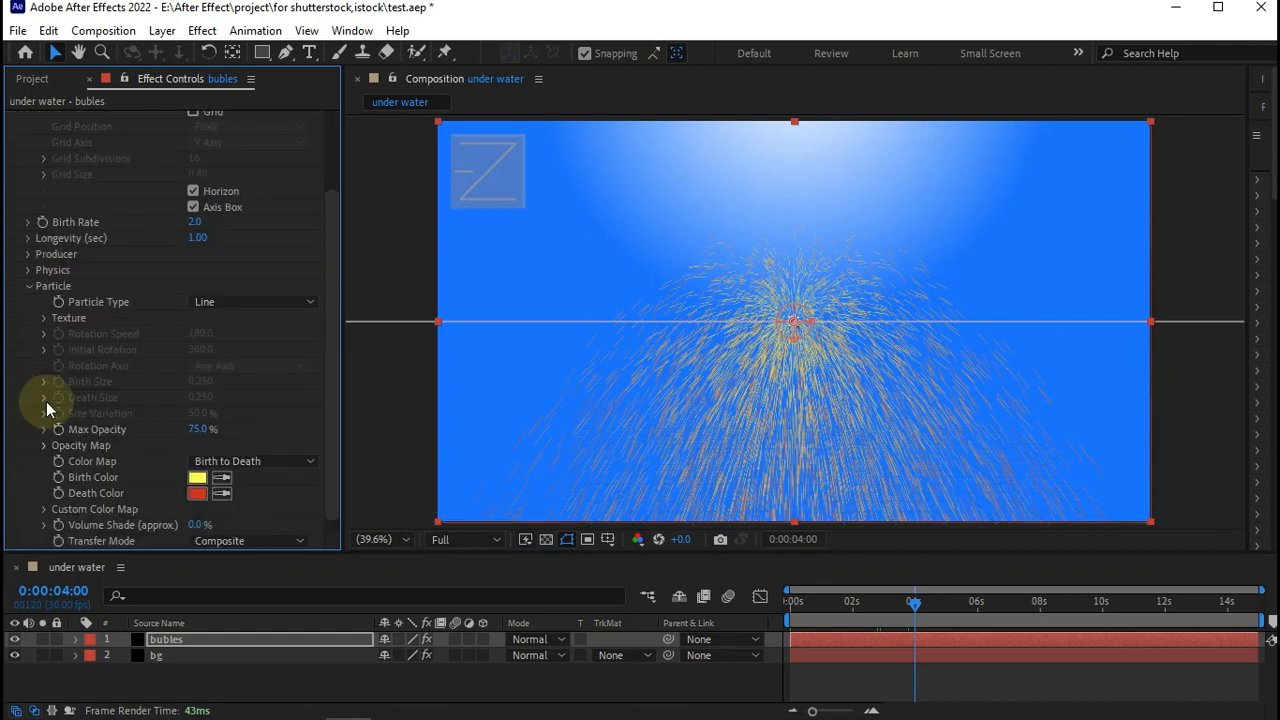
left_click(197, 477)
left_click_drag(85, 352, 20, 300)
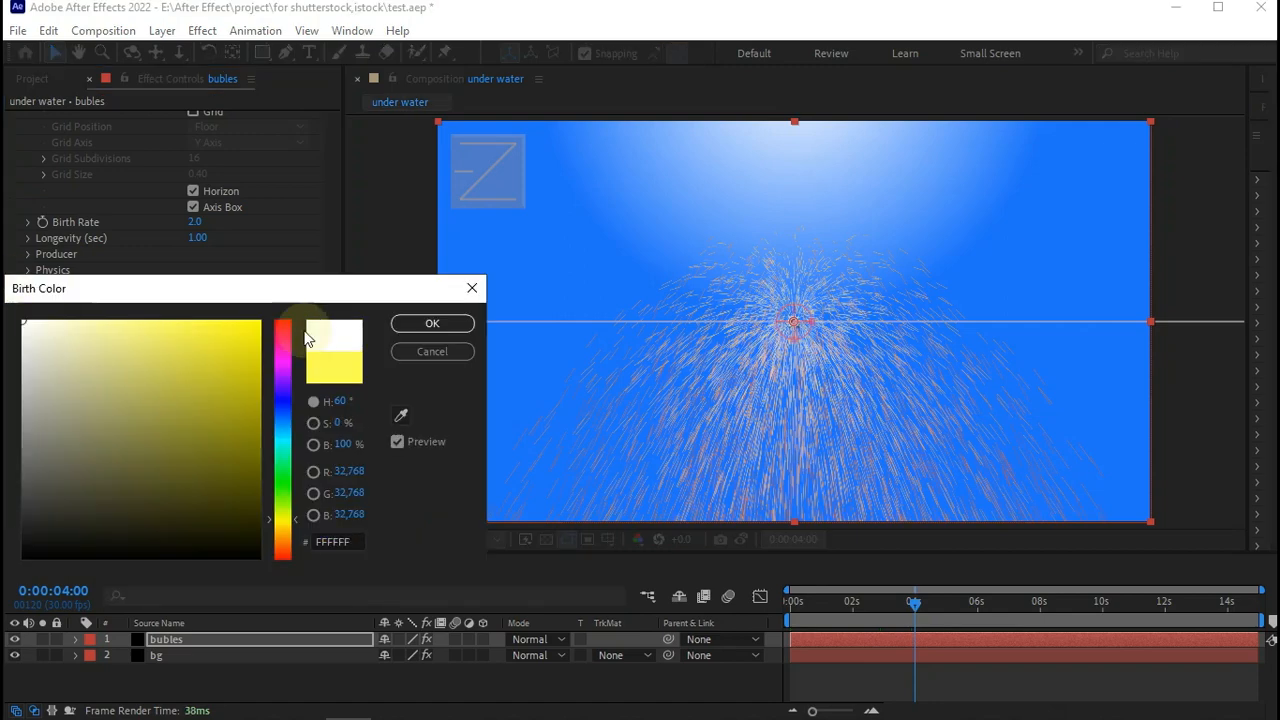
left_click(432, 323)
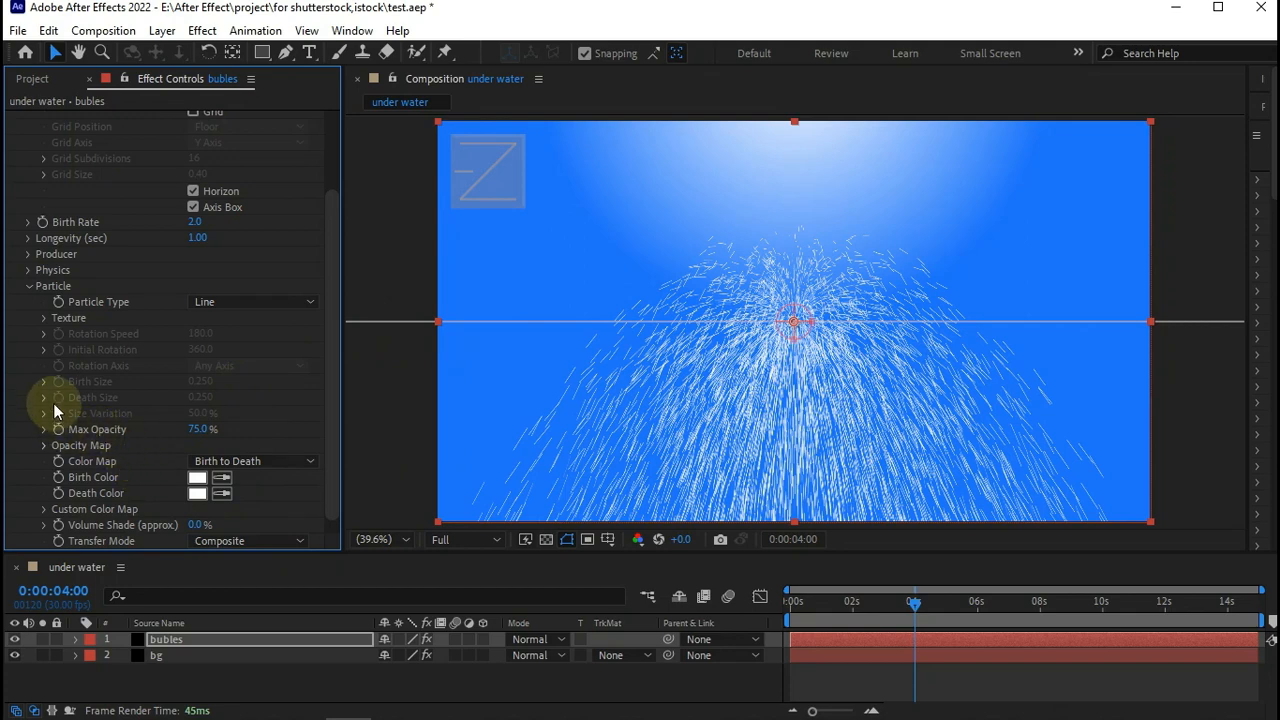
left_click(28, 287)
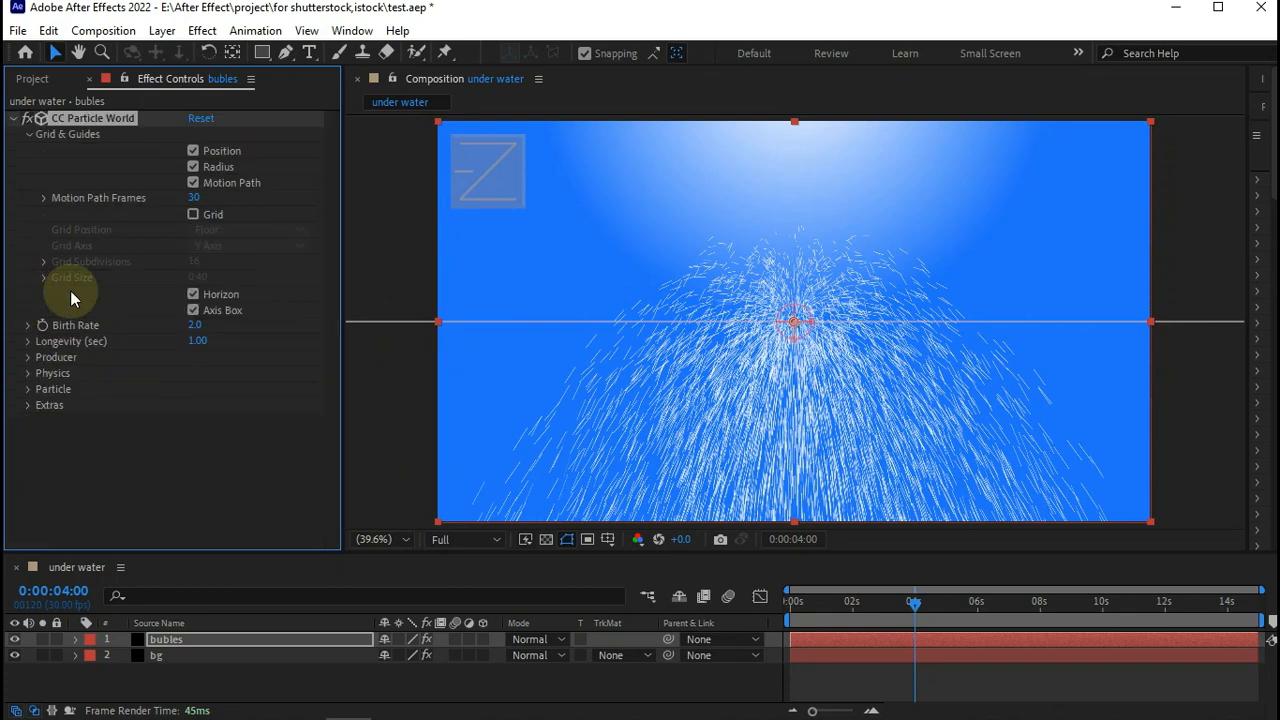
Set the Producer's Radius X to 1, Radius Y to 1 and Radius Z to 1.5
left_click(28, 357)
left_click(34, 132)
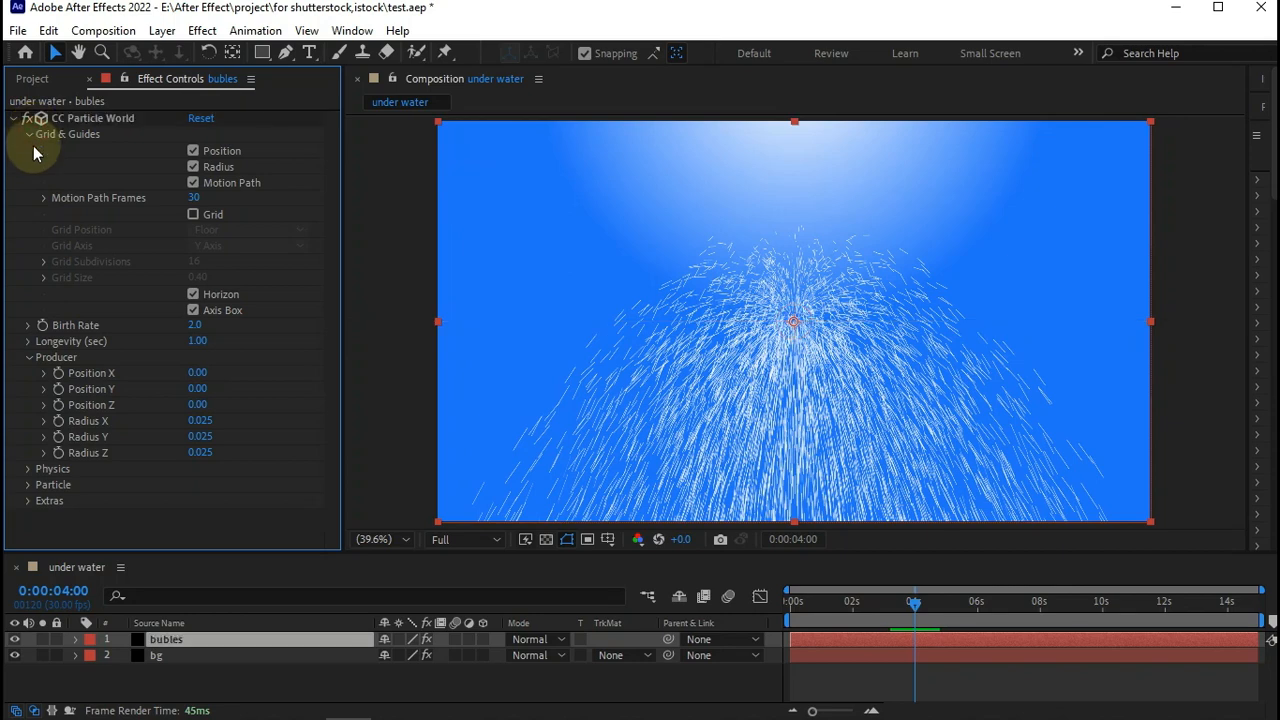
left_click(28, 134)
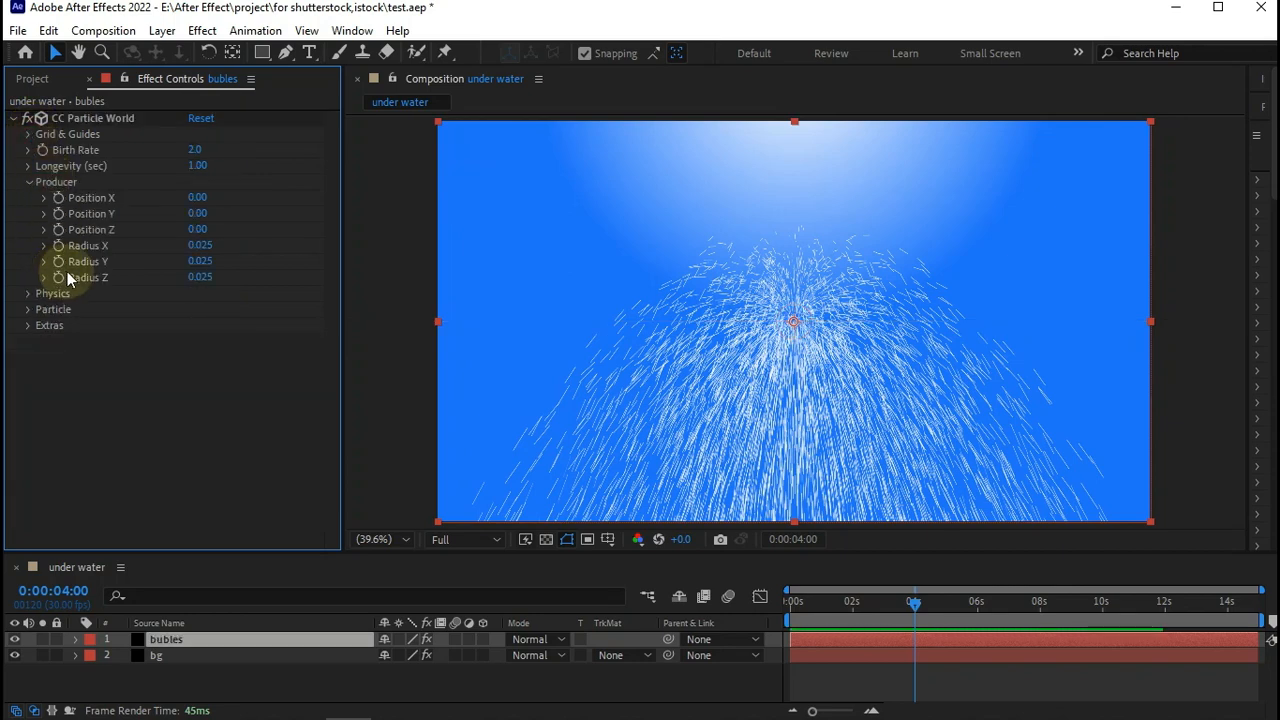
left_click(197, 245)
type("1")
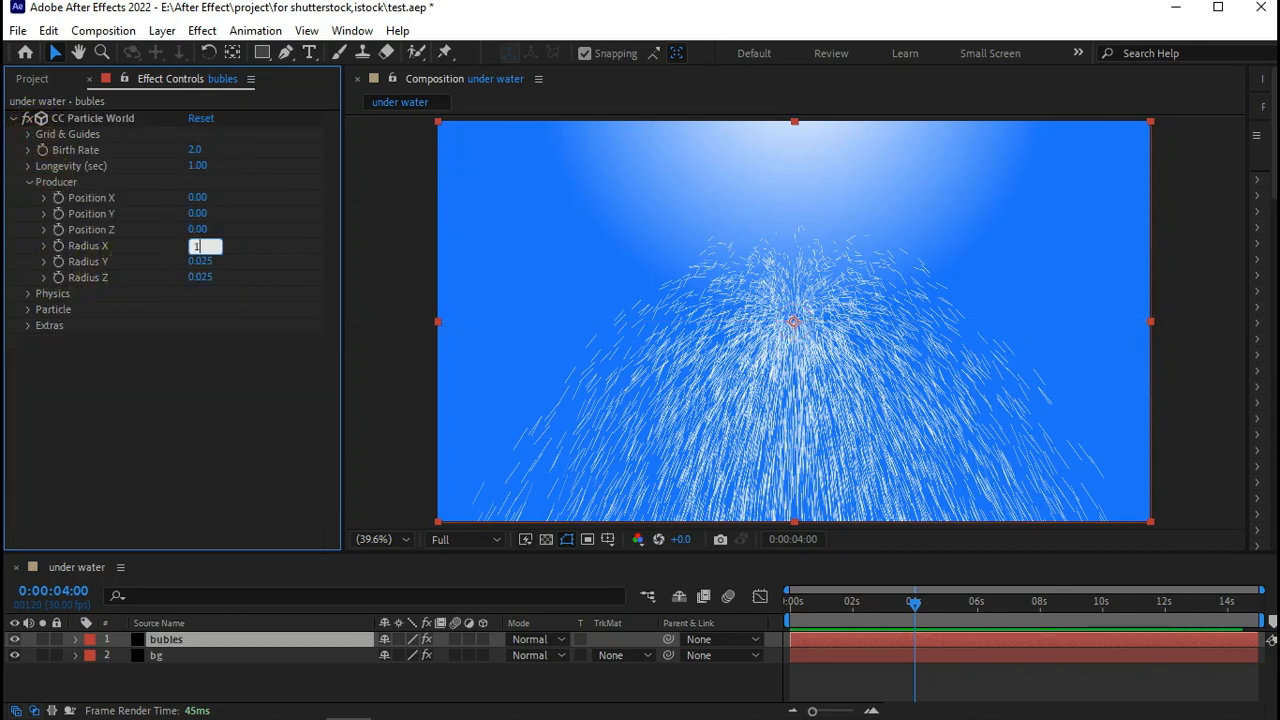
key("Tab")
type("1")
key("Tab")
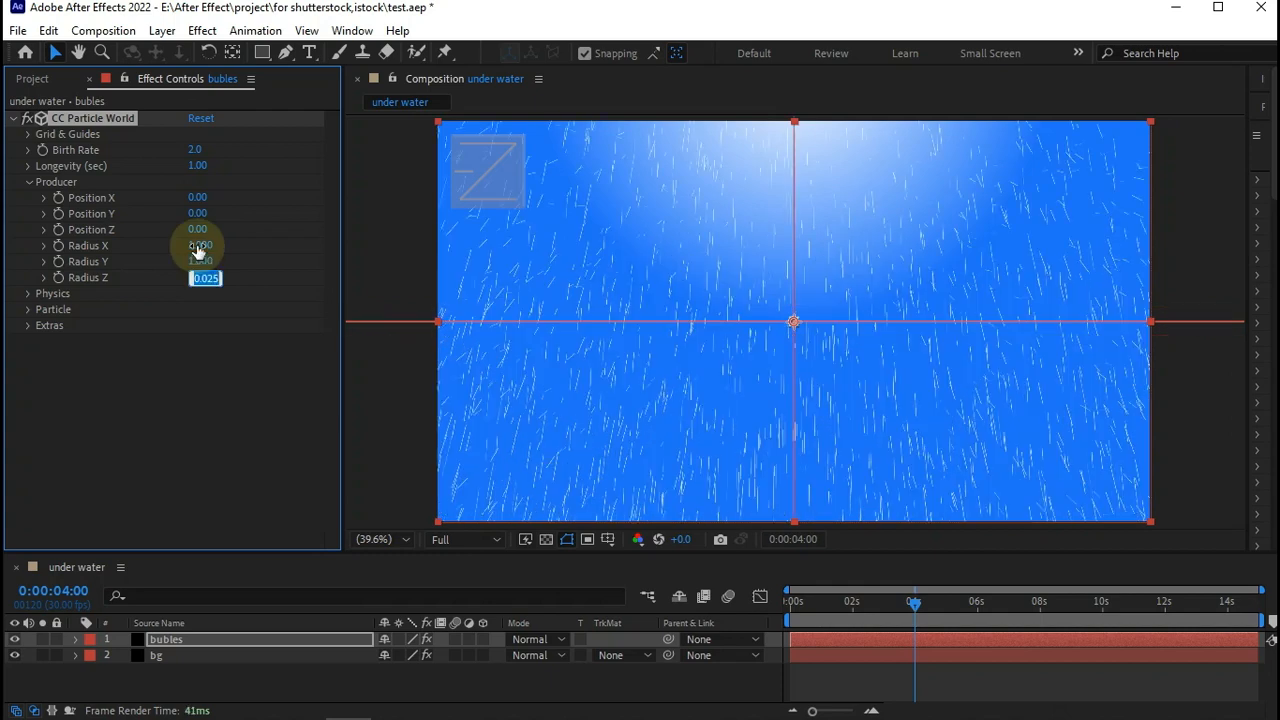
type("1.5")
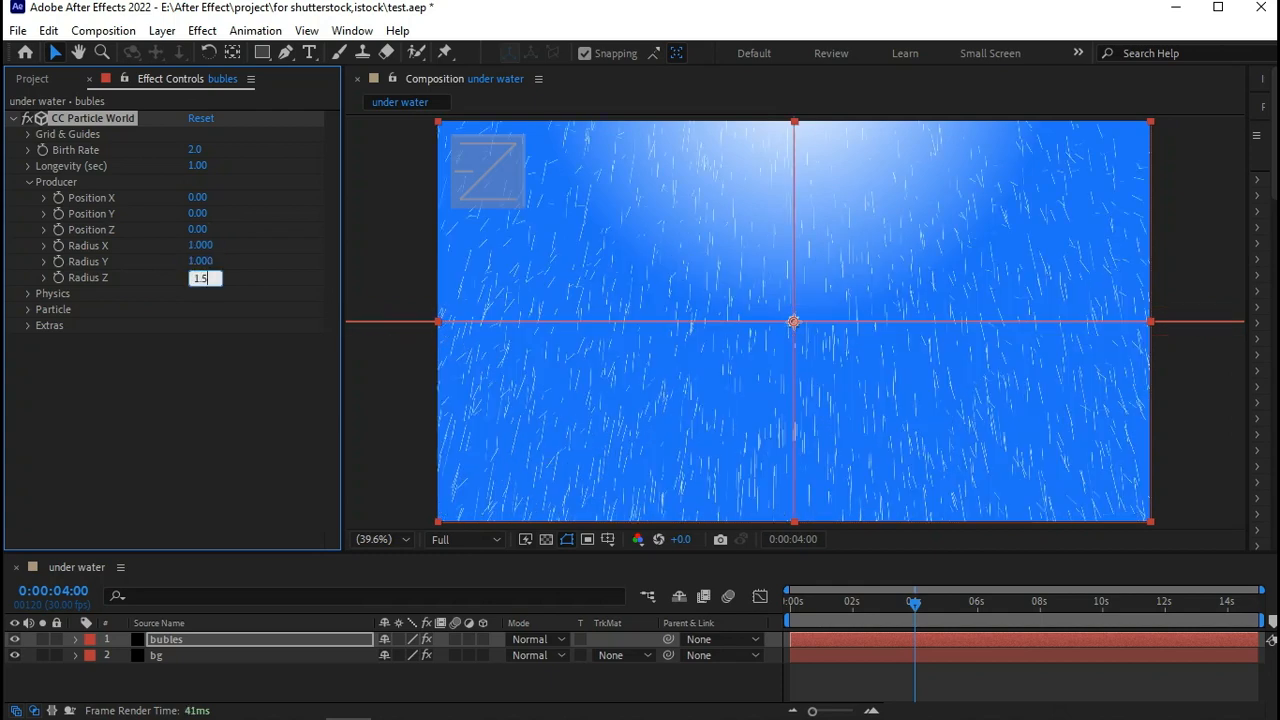
left_click(198, 247)
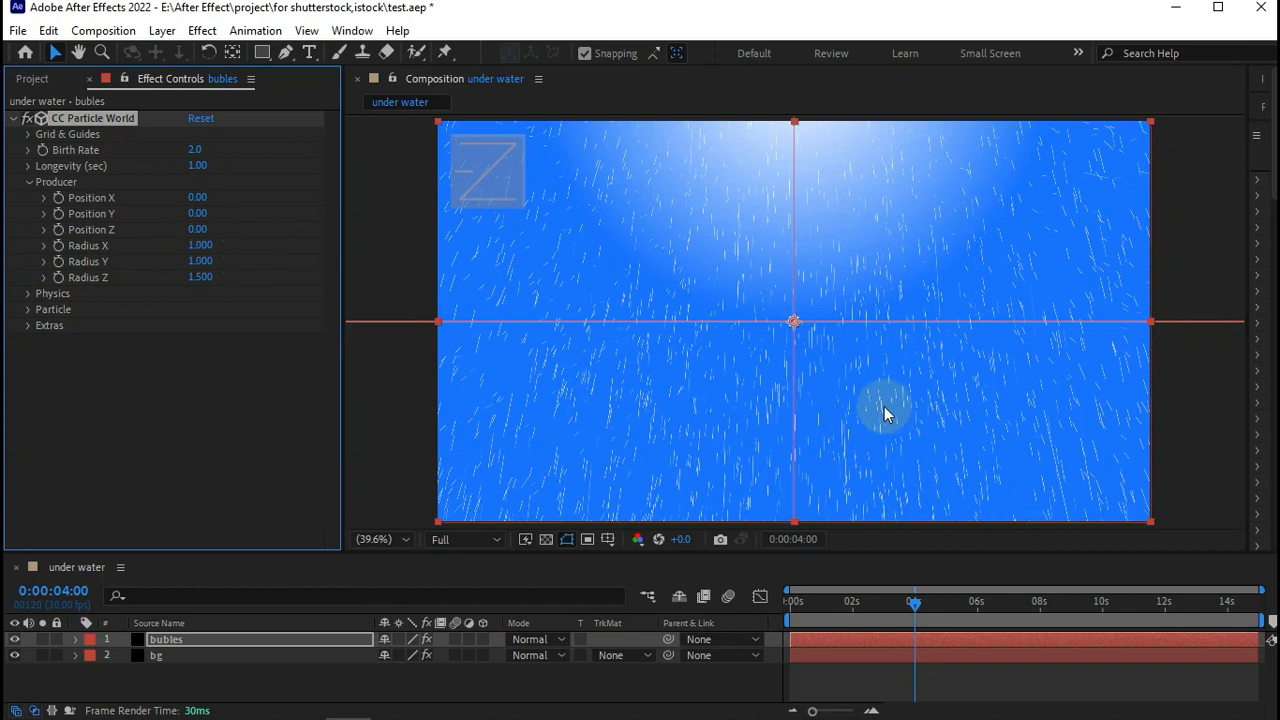
Change the End Color of the bg layer's Gradient Ramp to the deeper blue 0560F7
left_click(186, 658)
left_click(197, 182)
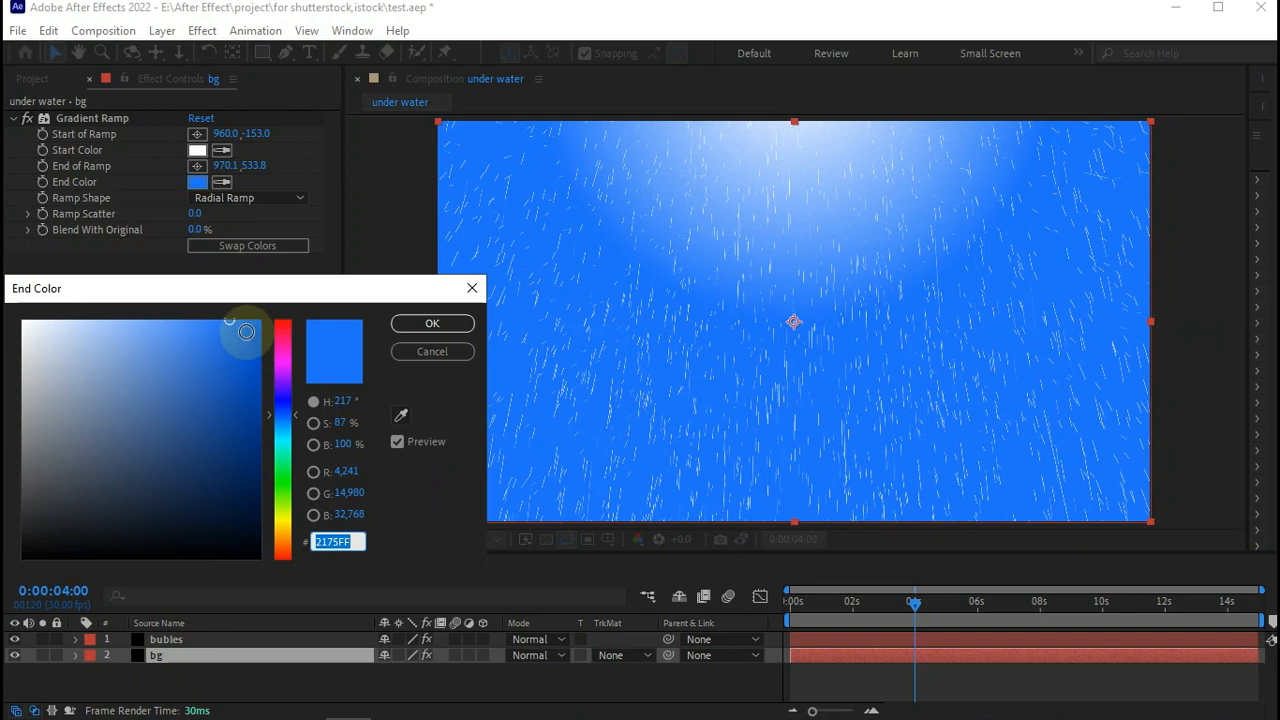
left_click_drag(247, 333, 254, 327)
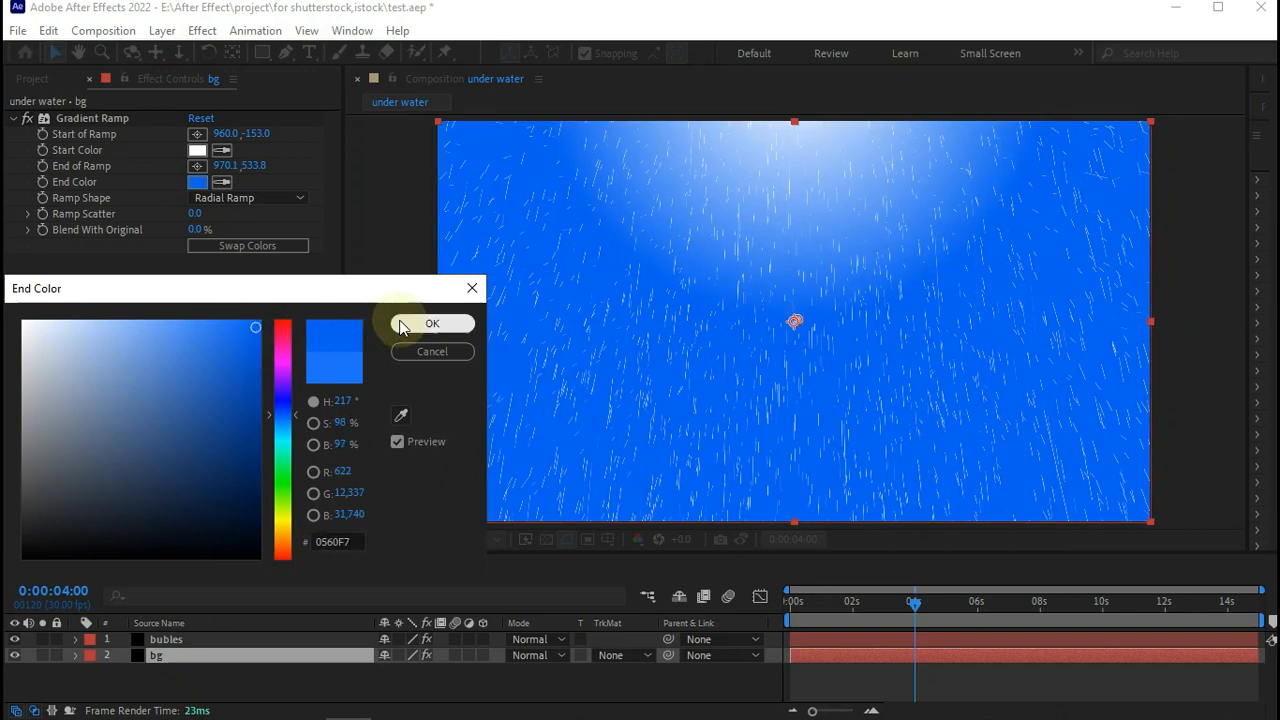
left_click(432, 323)
Set the Physics animation of the bubles layer's particles to Fractal Uni and preview the motion
left_click(166, 640)
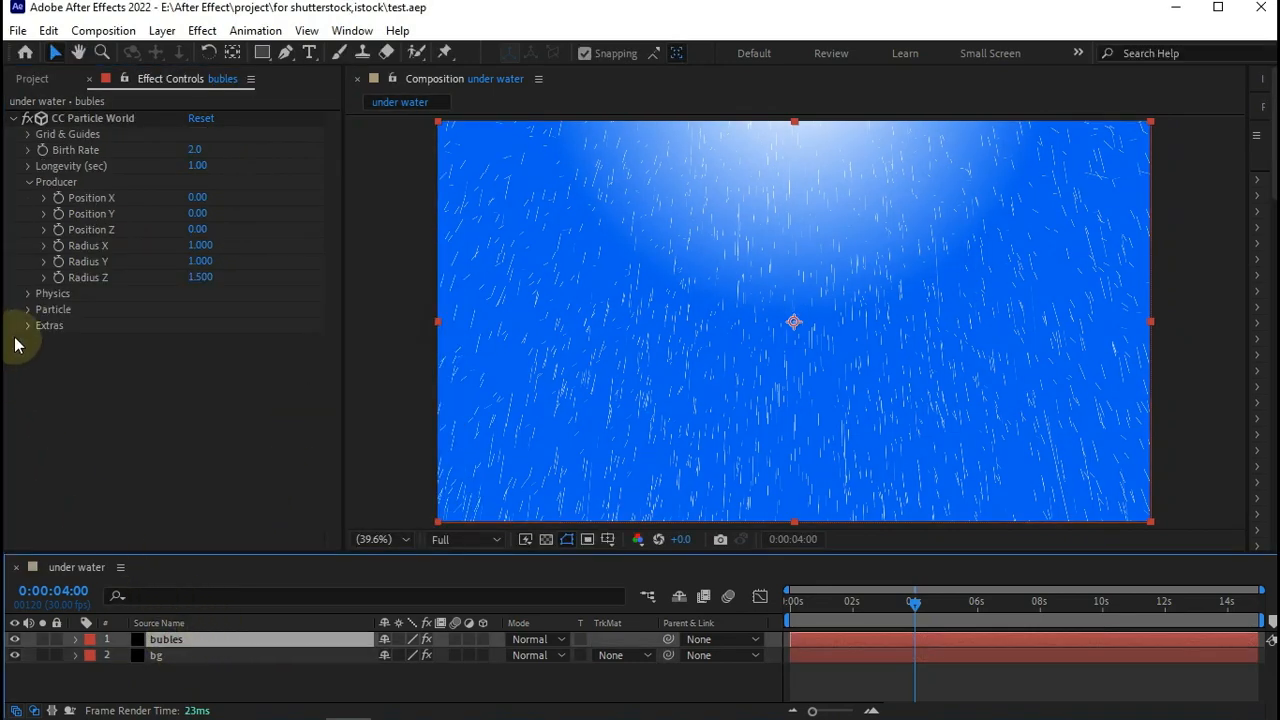
left_click(30, 293)
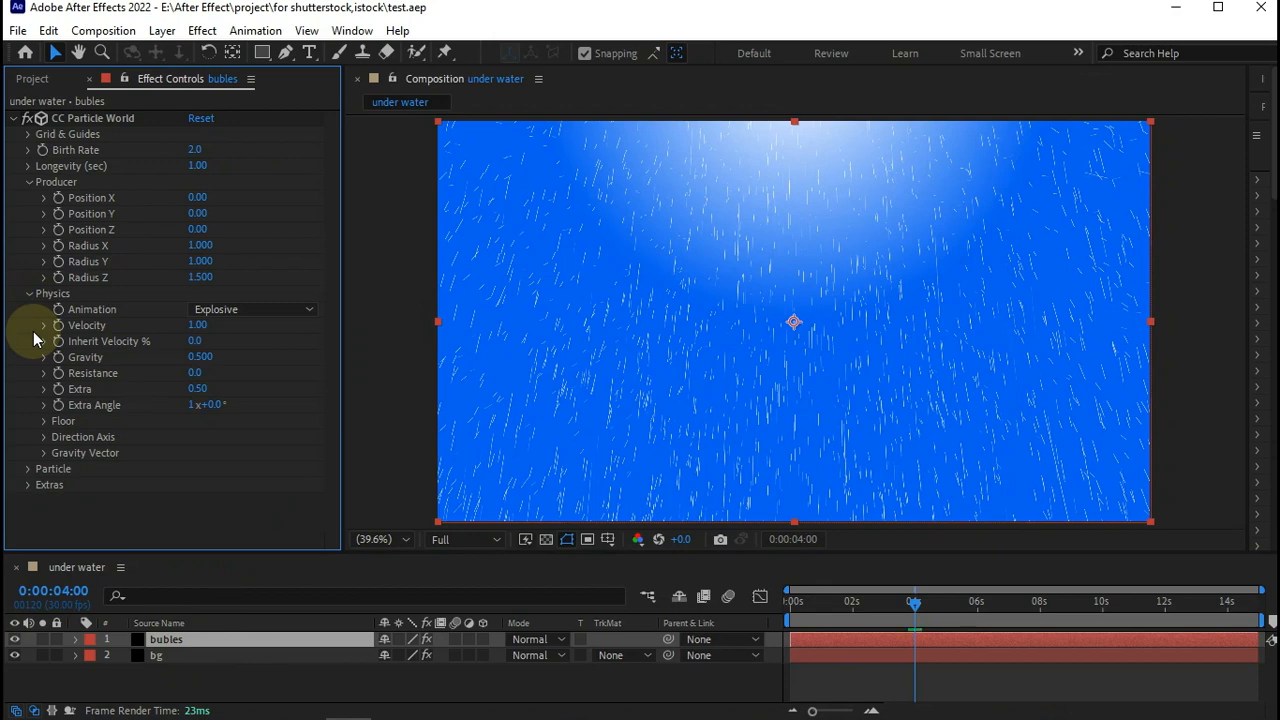
left_click(273, 310)
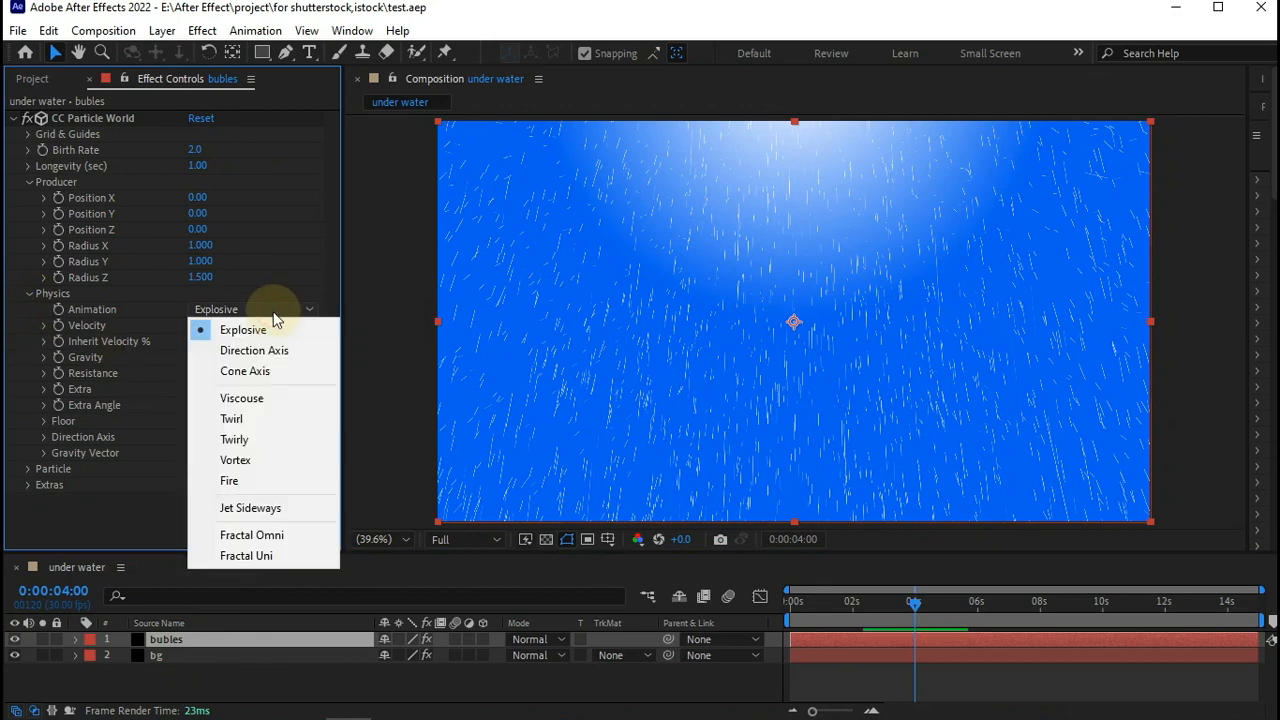
left_click(254, 556)
key("space")
Set the particle Velocity to 0.25 and Gravity to 0, and preview the animation from the start
left_click(197, 325)
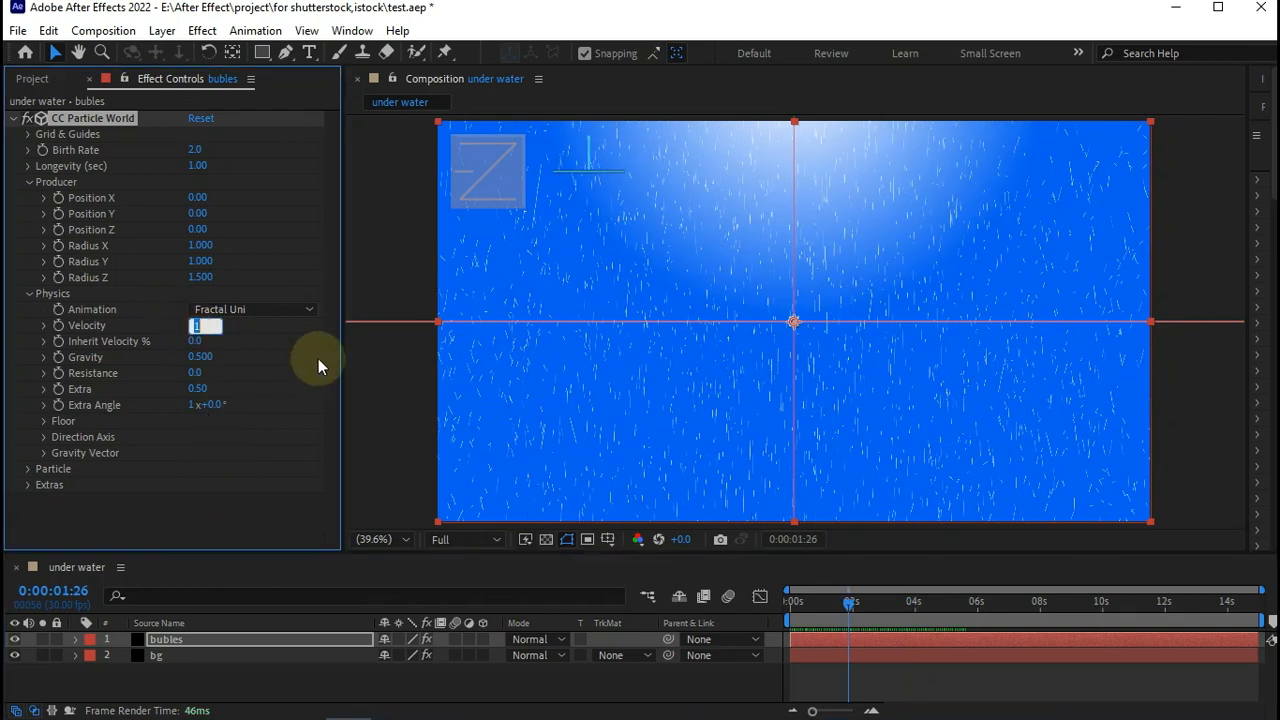
type(".25")
key("Return")
left_click(200, 357)
type("0")
key("Return")
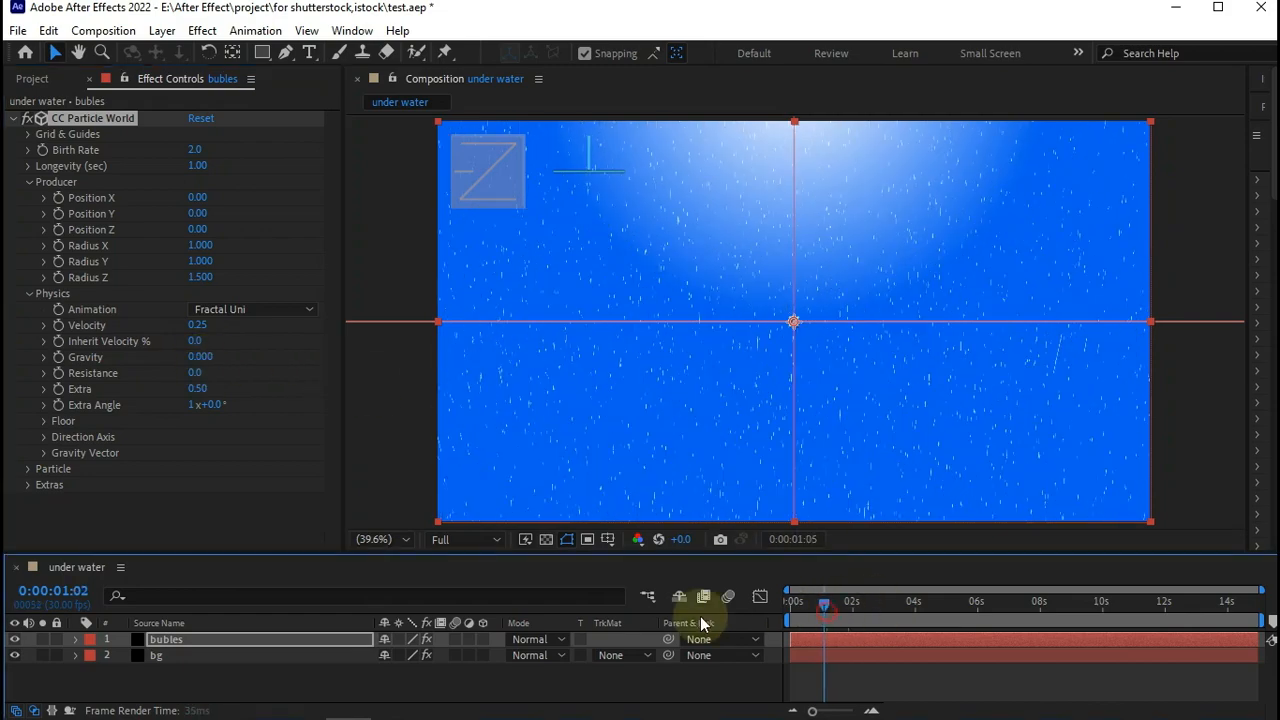
key("Home")
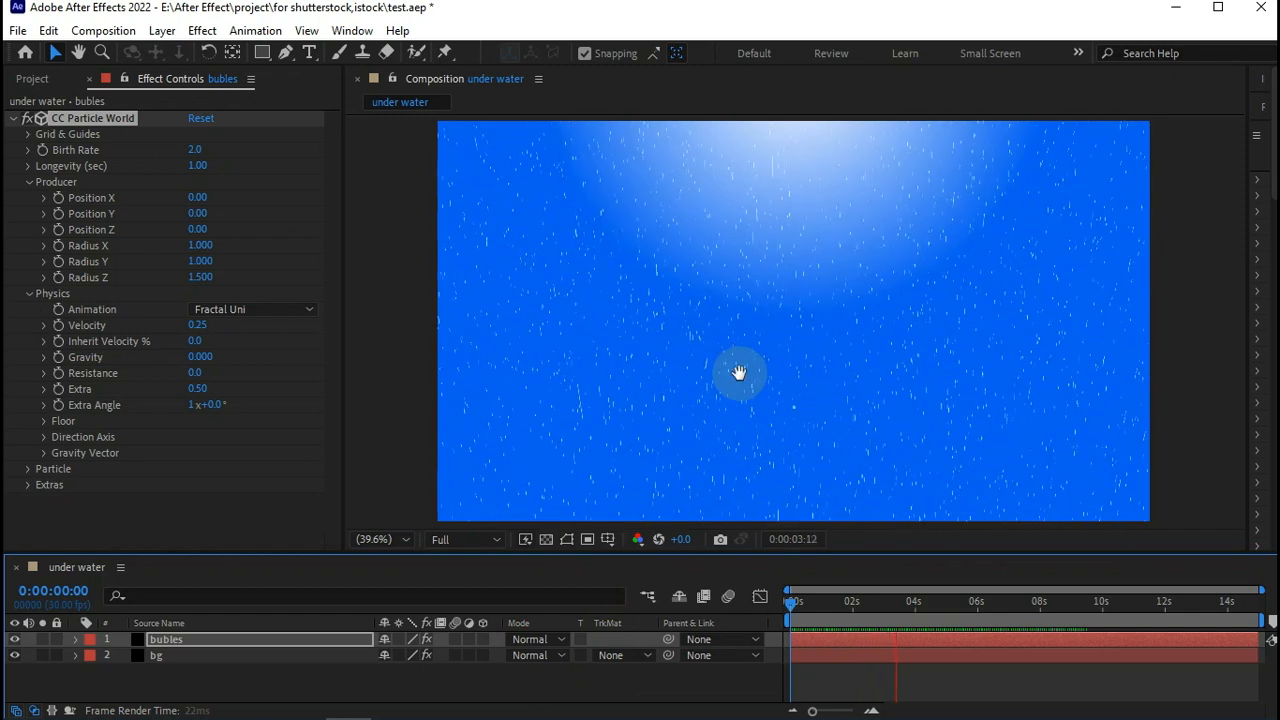
key("space")
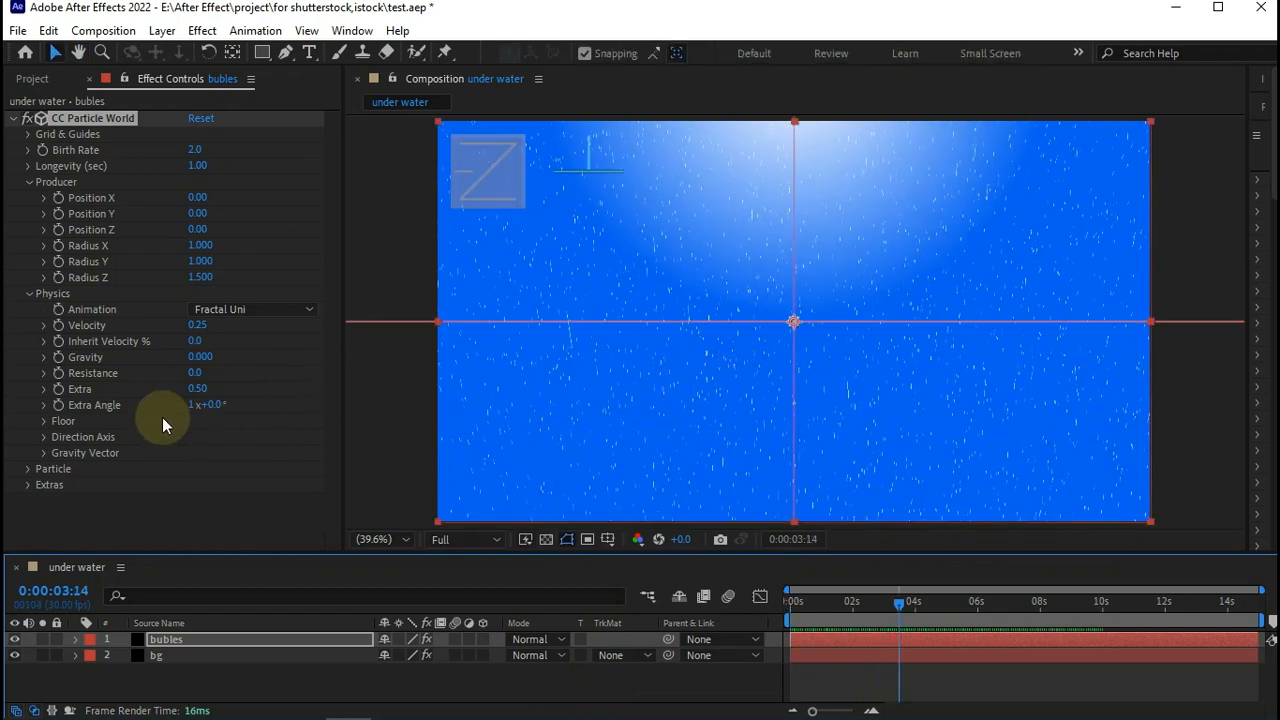
Change the Particle Type to Bubble and raise Max Opacity to 100%
left_click(29, 469)
scroll(216, 394, "down", 3)
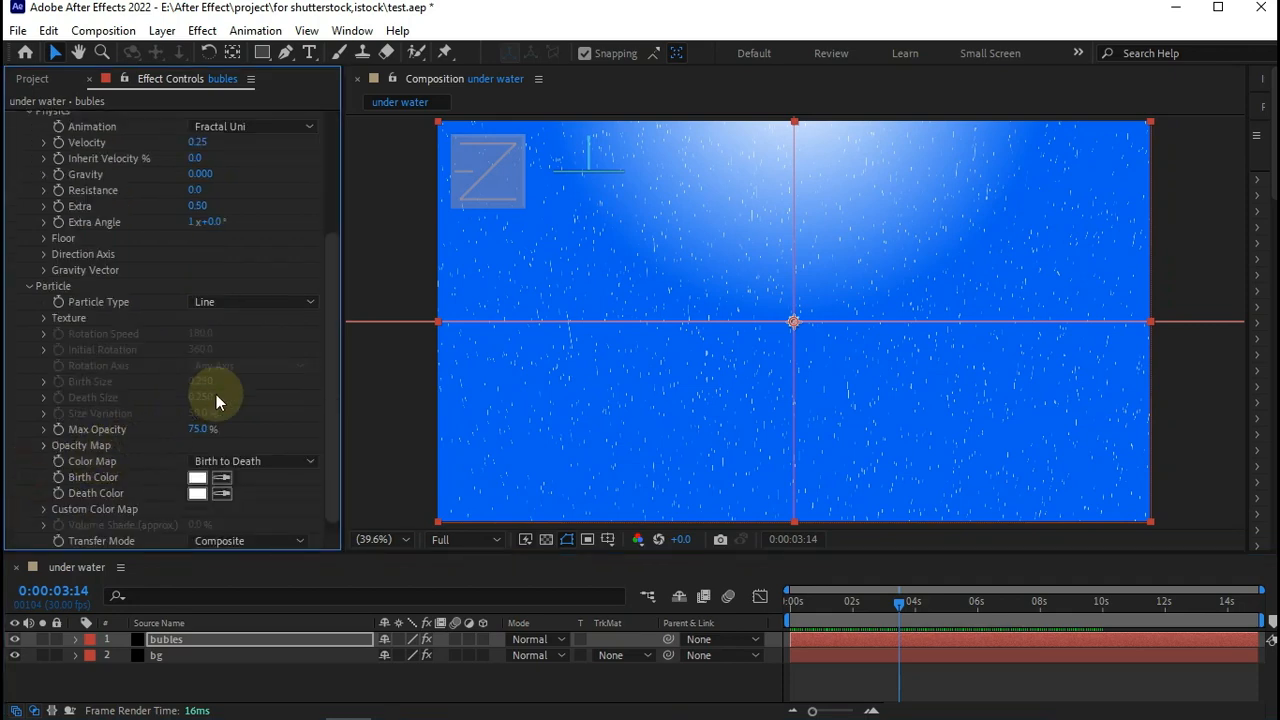
left_click(233, 310)
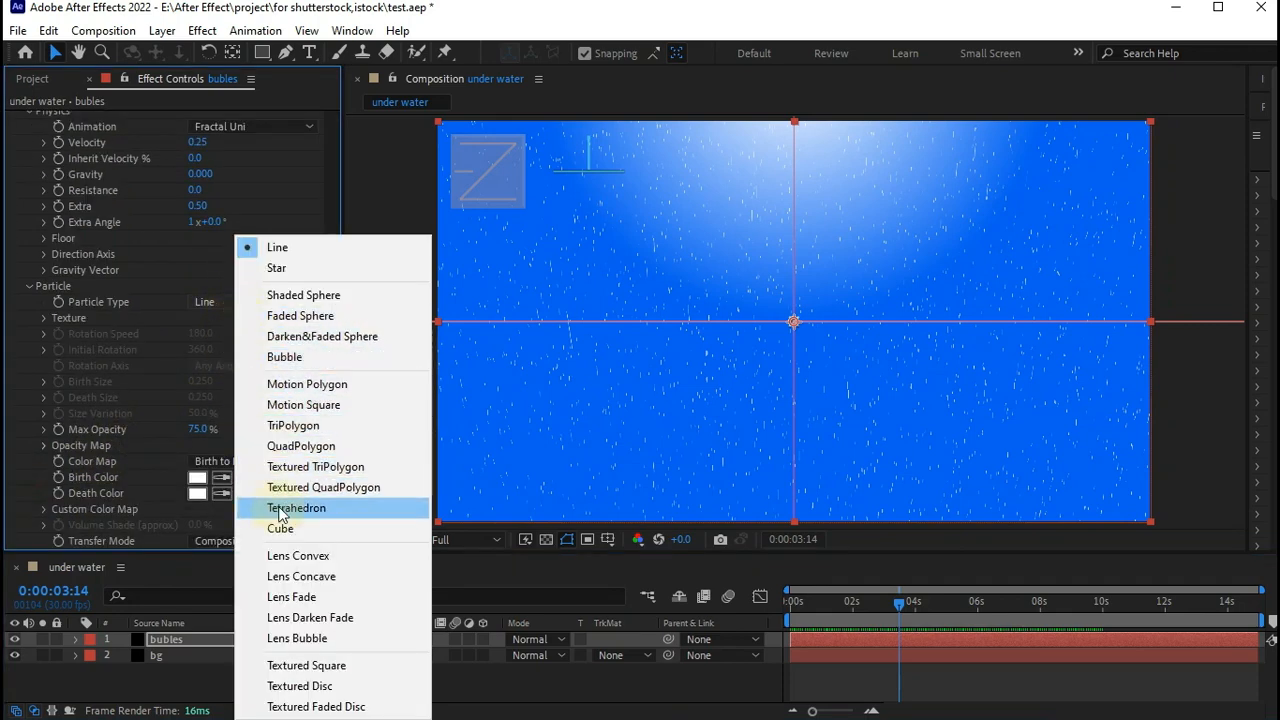
left_click(300, 357)
left_click_drag(206, 430, 385, 443)
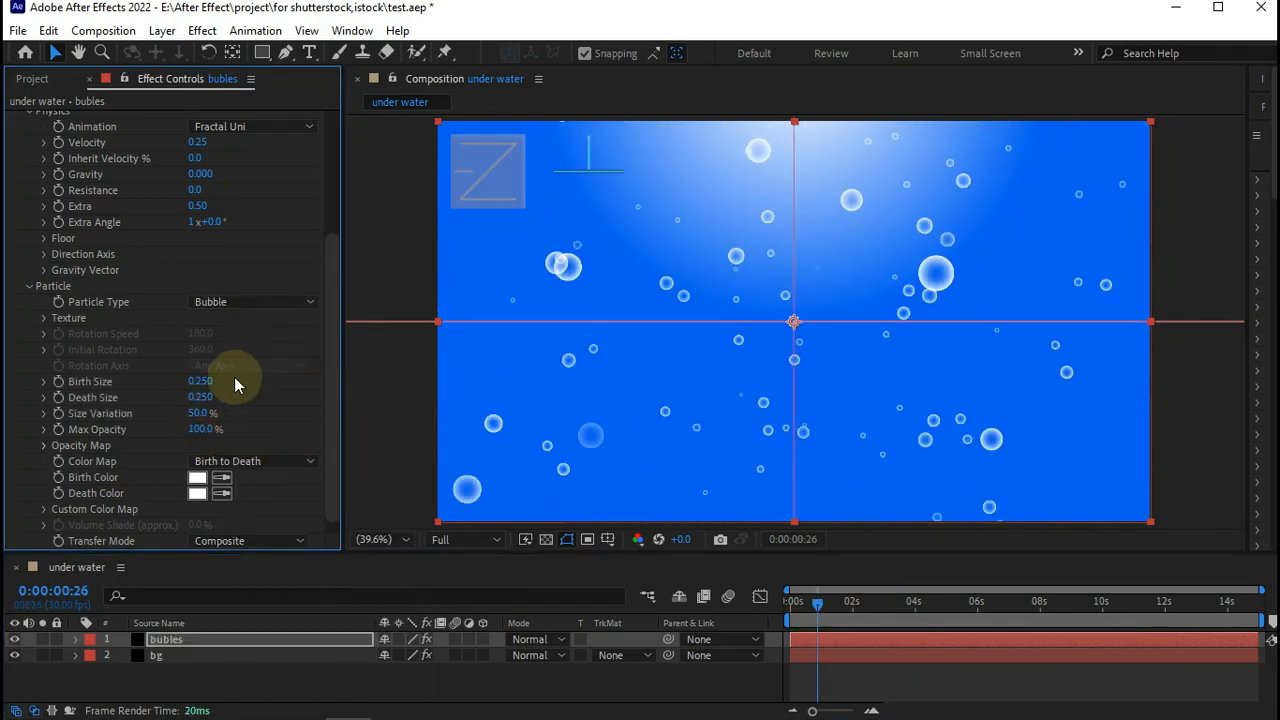
Set the Birth Rate to 0.4 and Longevity to 20 seconds, and preview the animation from the start
scroll(232, 377, "up", 4)
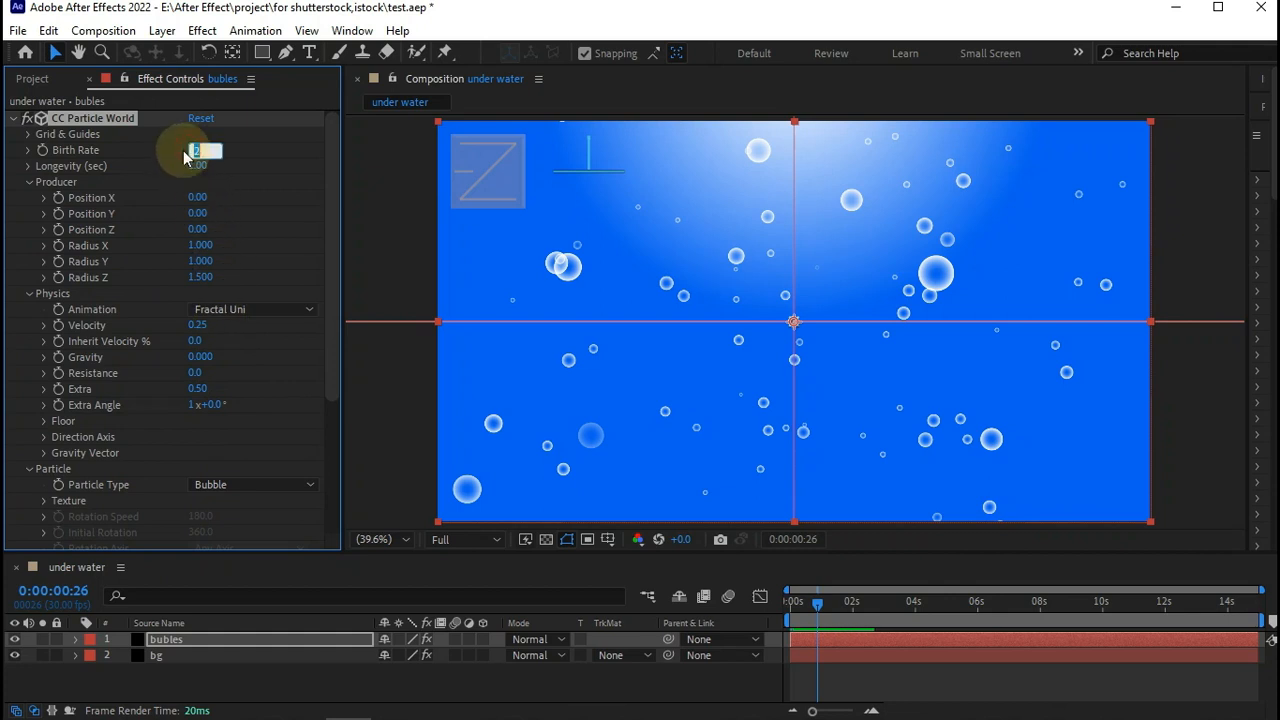
type("0.4")
key("Return")
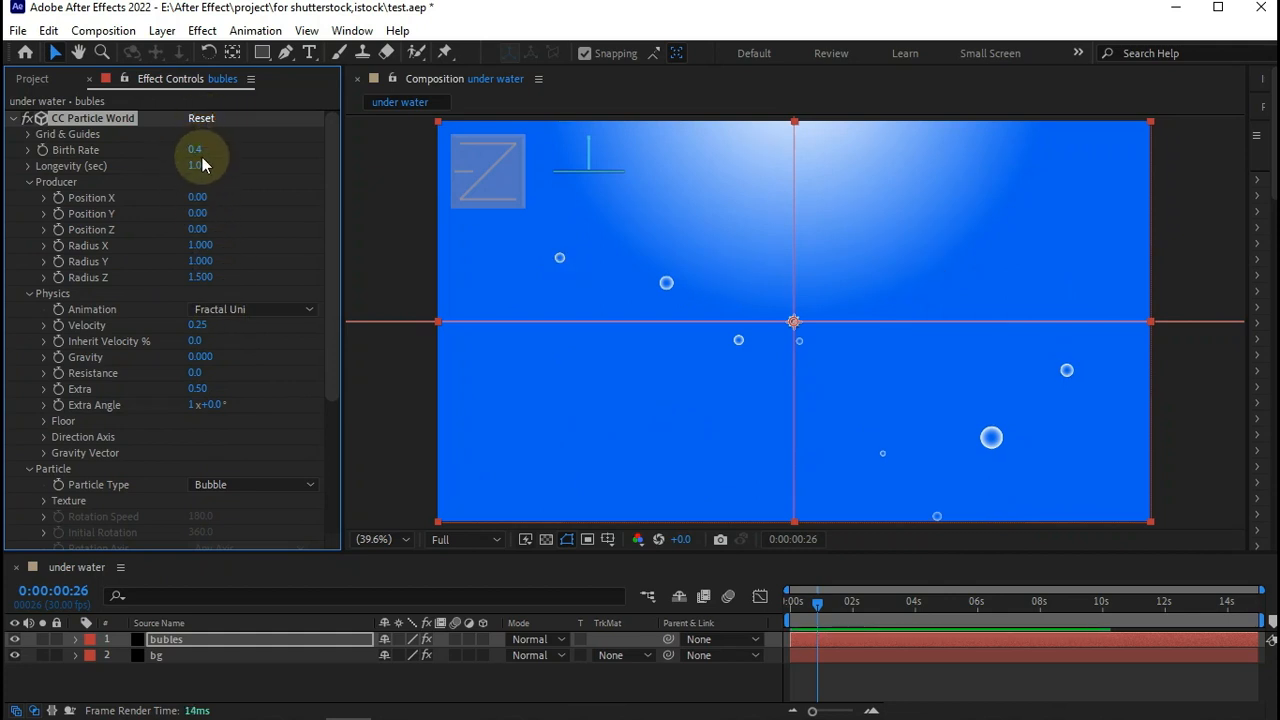
left_click(199, 165)
type("20")
key("Return")
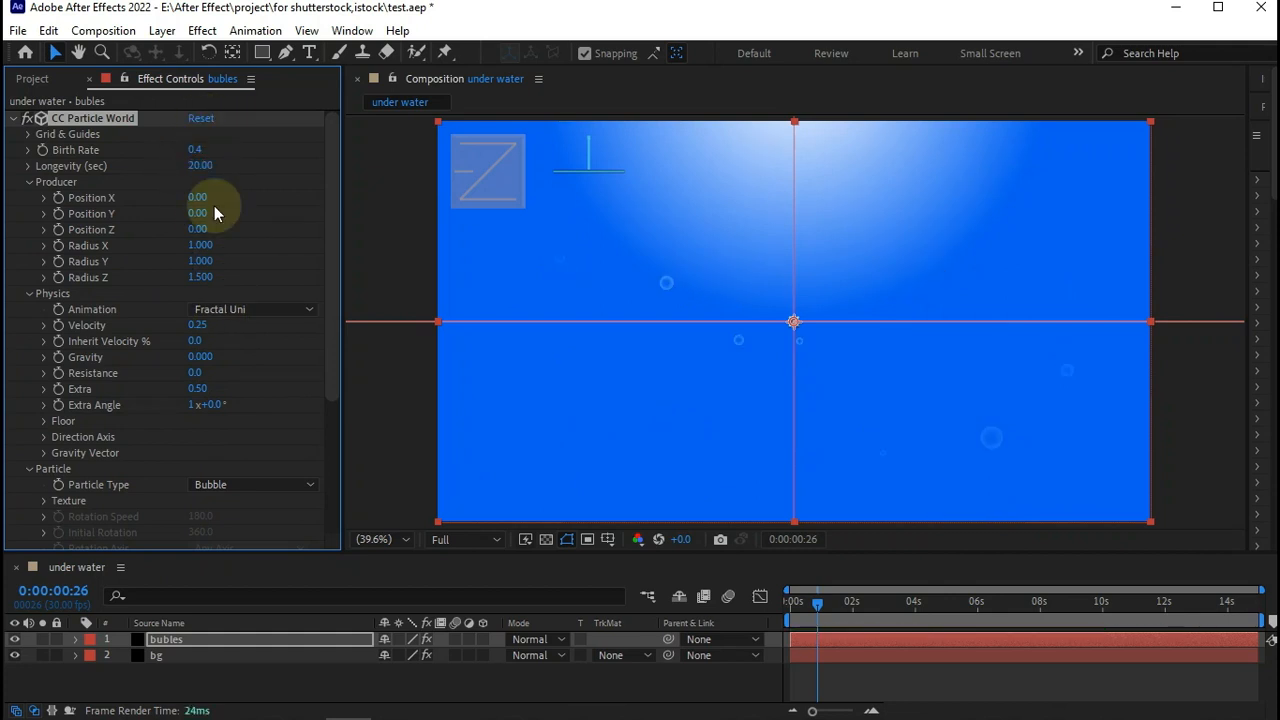
left_click_drag(830, 604, 639, 652)
key("space")
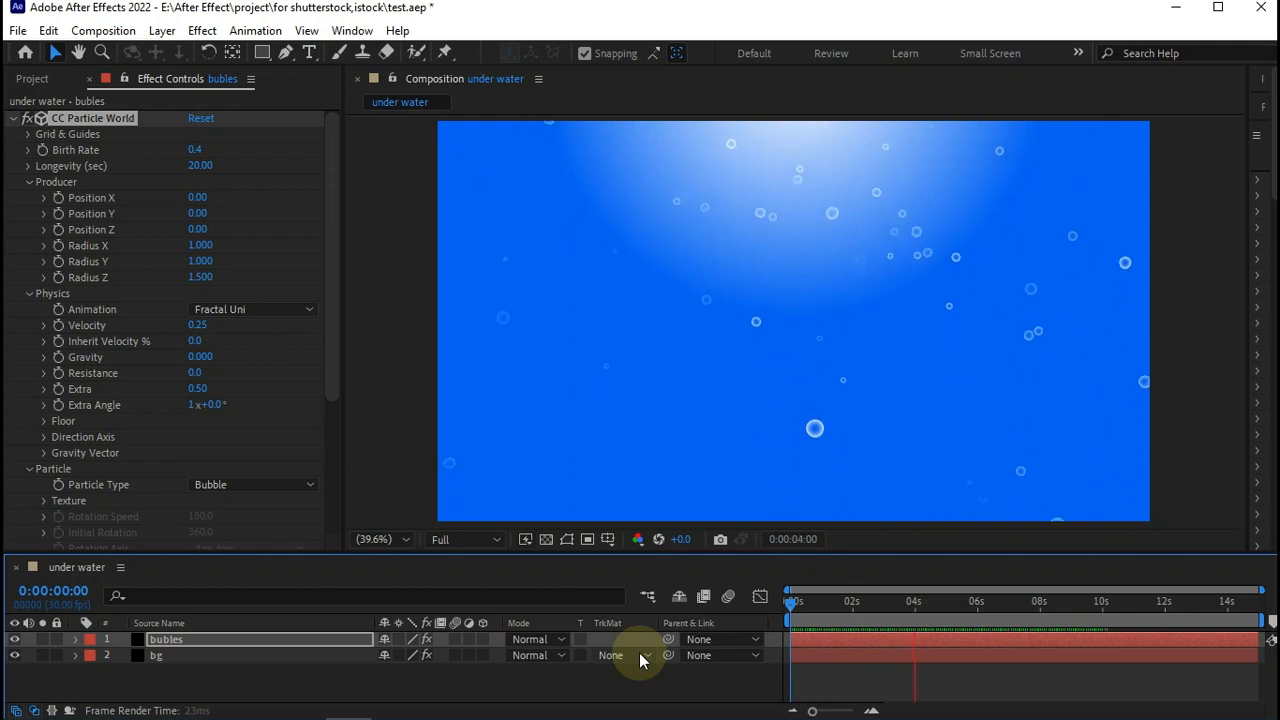
key("space")
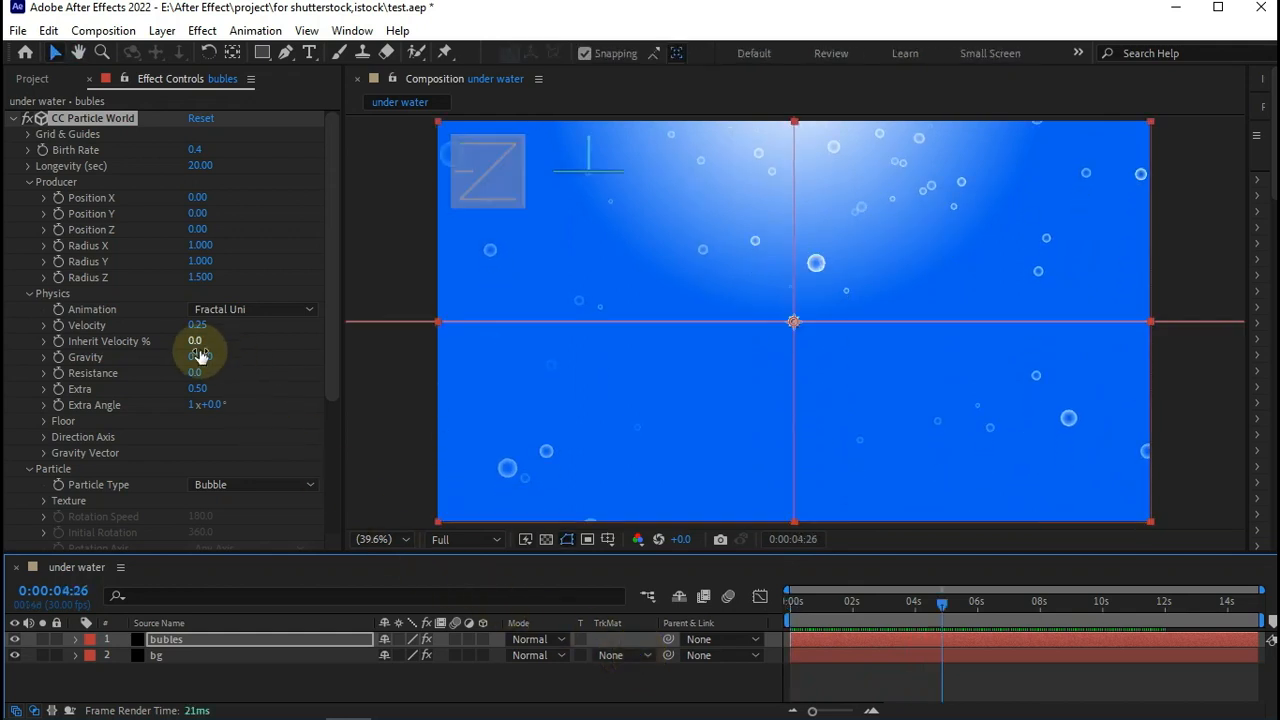
Set the particles' Birth Size and Death Size to 0.2 and Size Variation to 100%
scroll(169, 451, "down", 4)
left_click(203, 397)
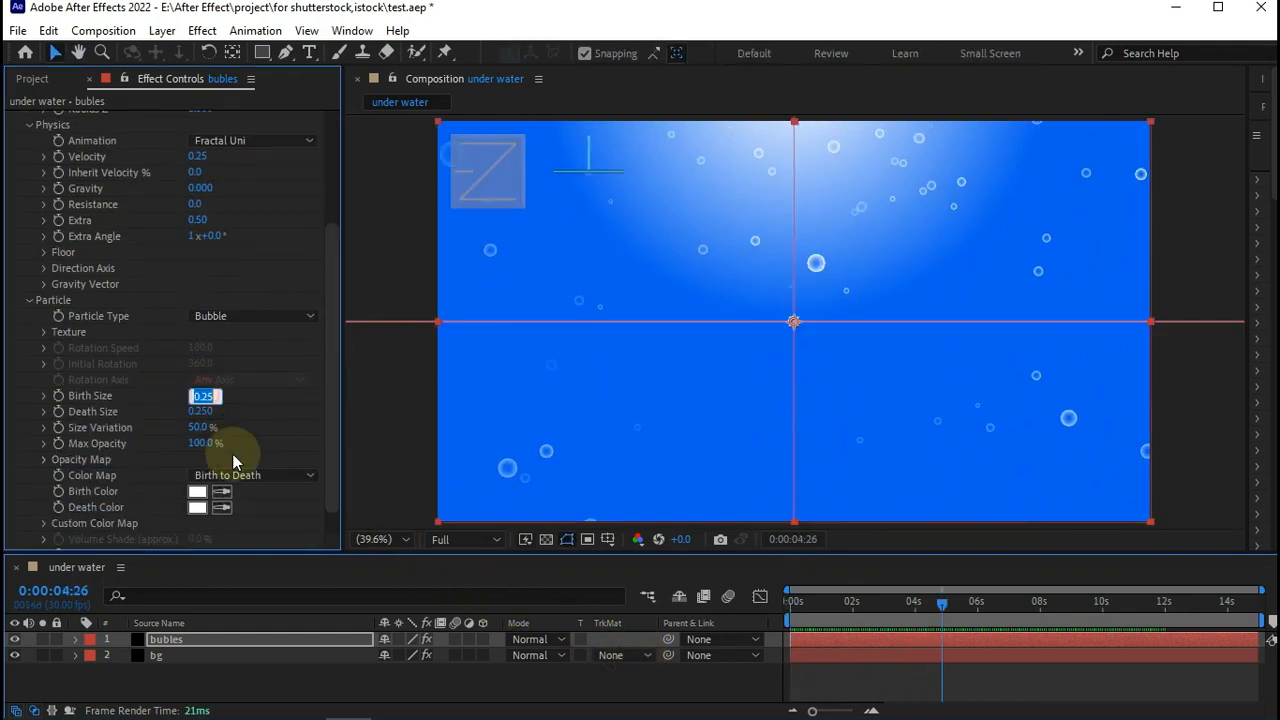
type("2")
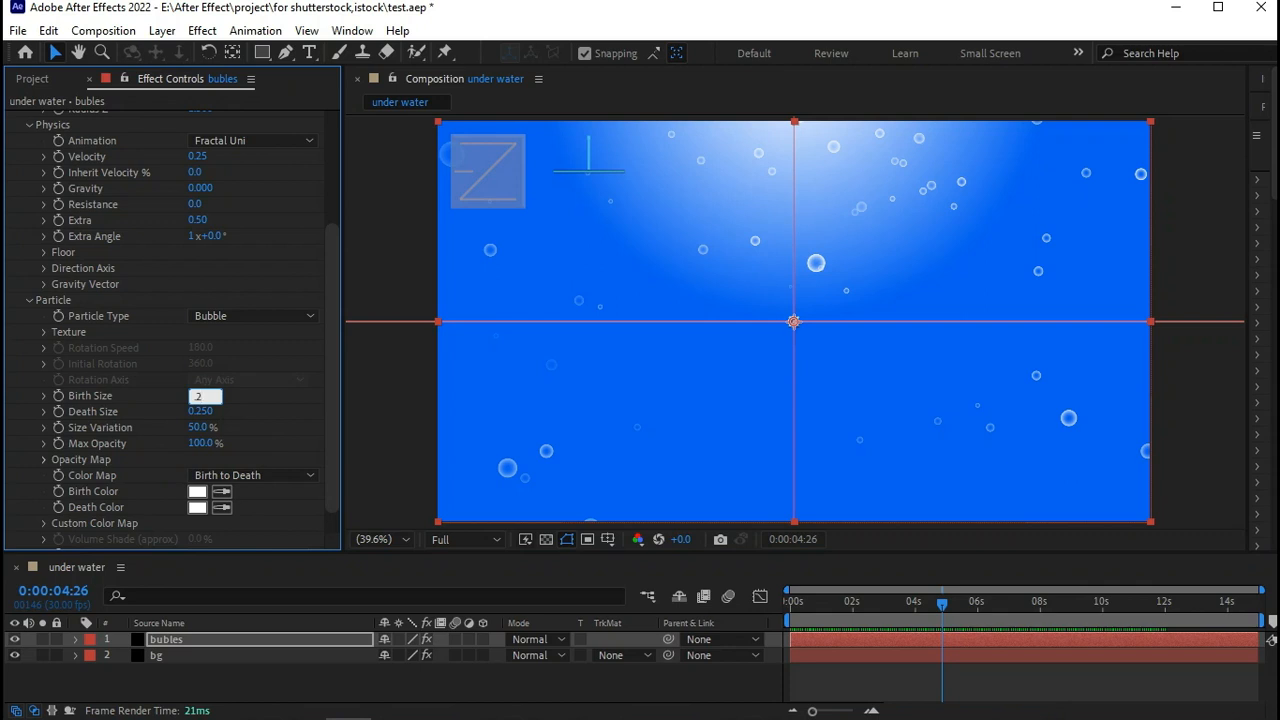
key("Tab")
type(".2")
key("Tab")
type("100")
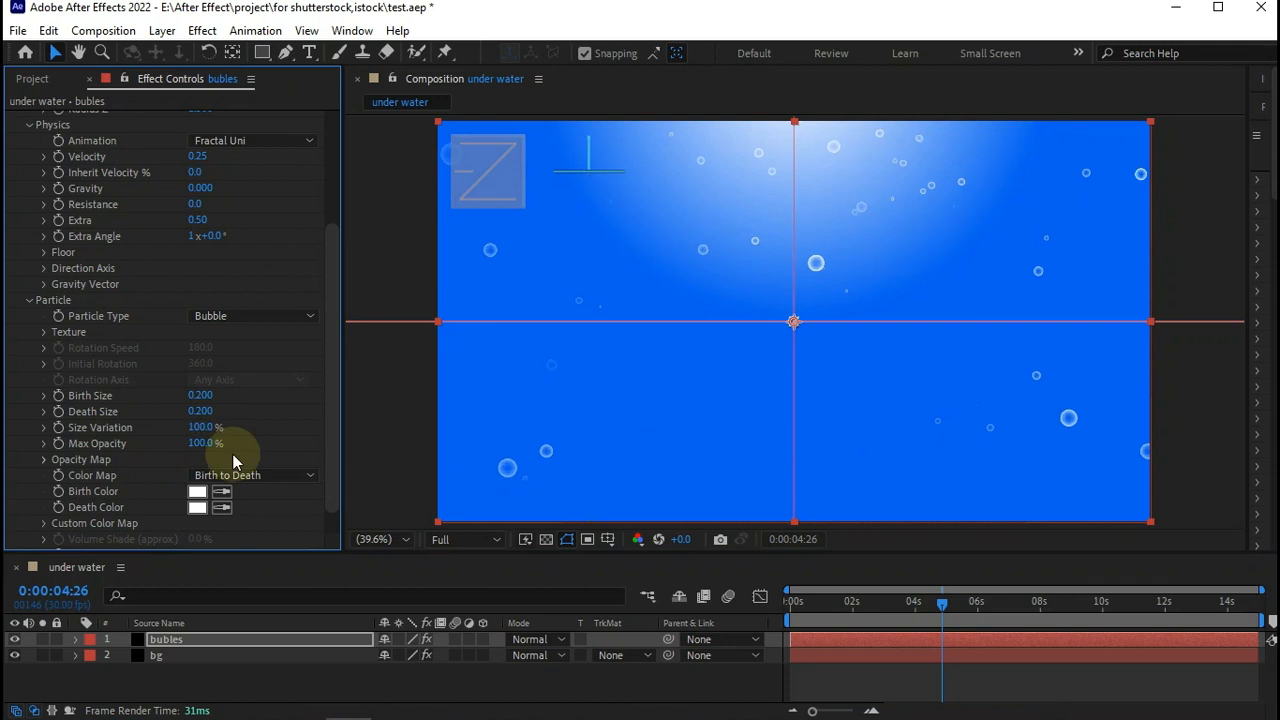
Redraw the particle Opacity Map to rise gradually, level off and drop to zero about two-thirds along, and preview from the start
left_click(44, 460)
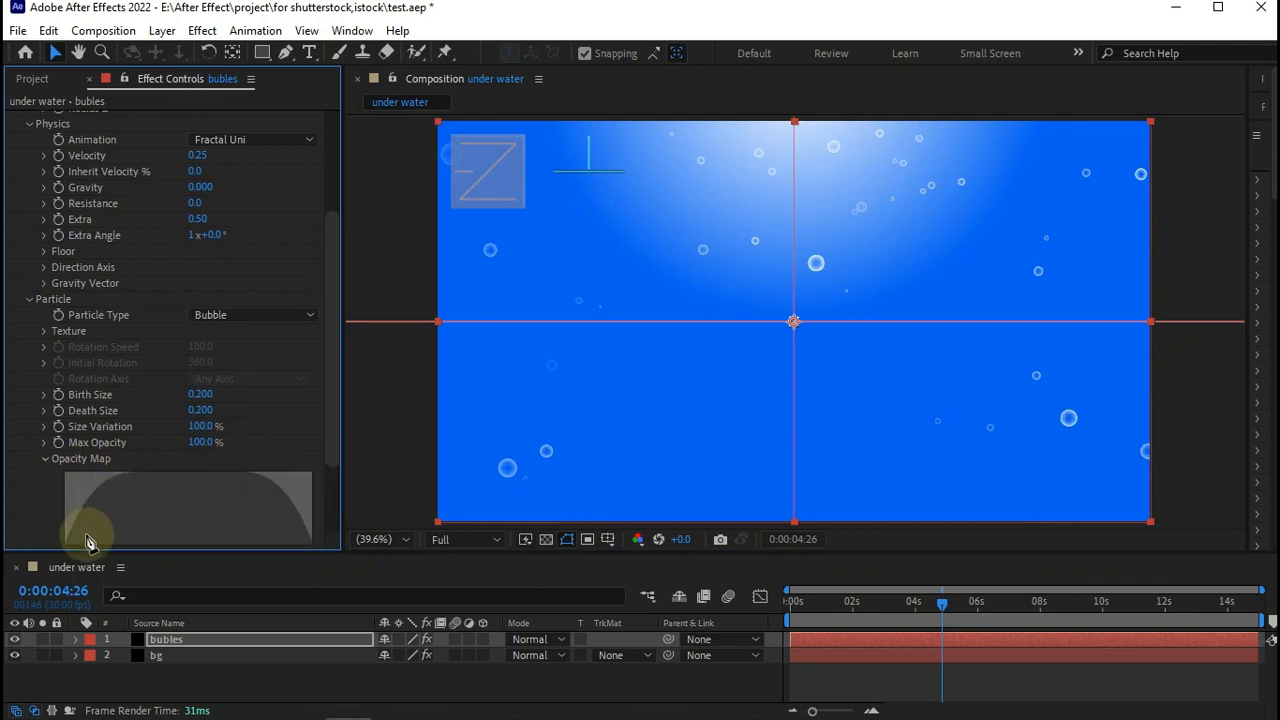
mouse_move(85, 462)
left_mouse_down()
mouse_move(135, 454)
mouse_move(302, 477)
mouse_move(328, 514)
left_mouse_up()
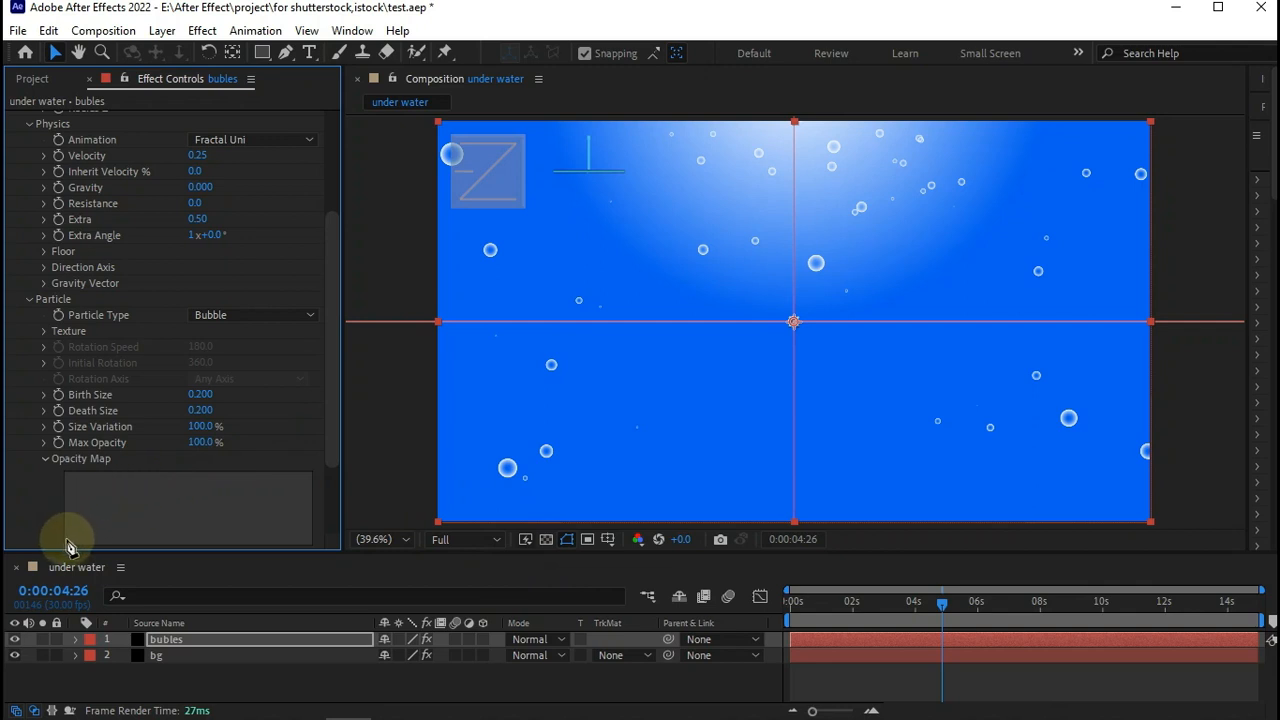
mouse_move(80, 535)
left_mouse_down()
mouse_move(129, 506)
mouse_move(229, 505)
mouse_move(286, 554)
mouse_move(226, 556)
mouse_move(305, 557)
left_mouse_up()
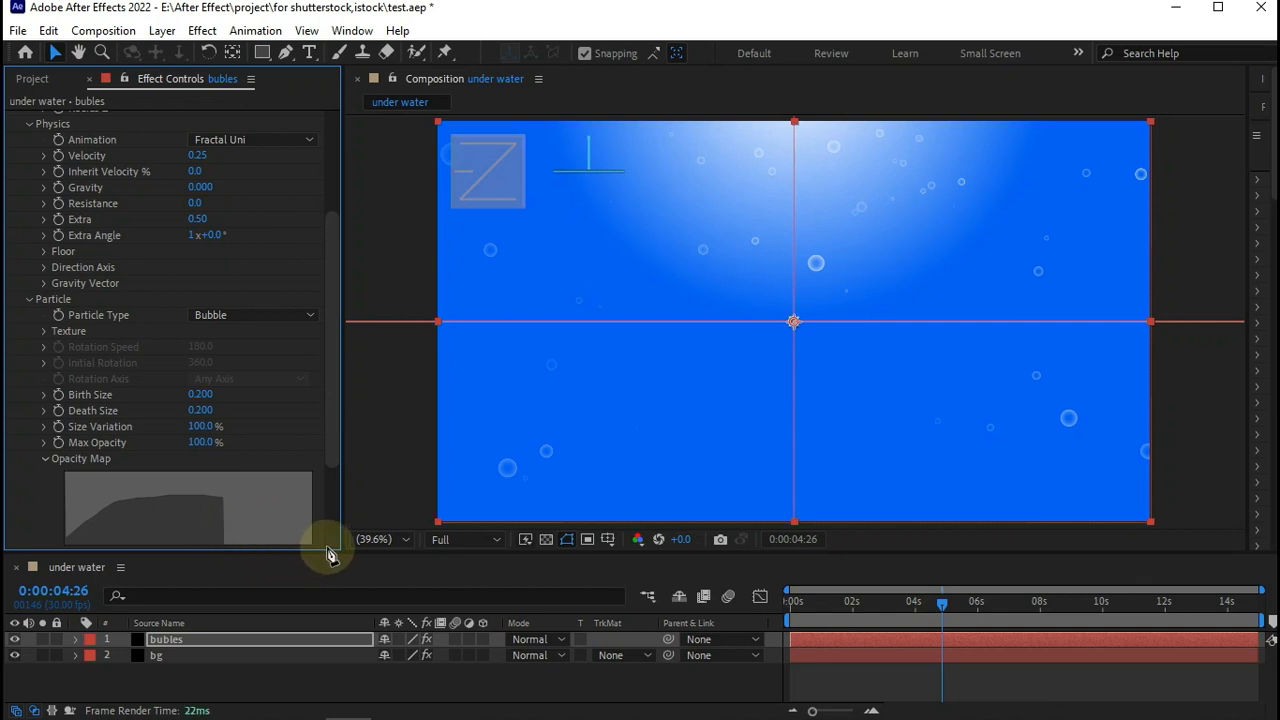
left_click_drag(862, 610, 602, 696)
key("space")
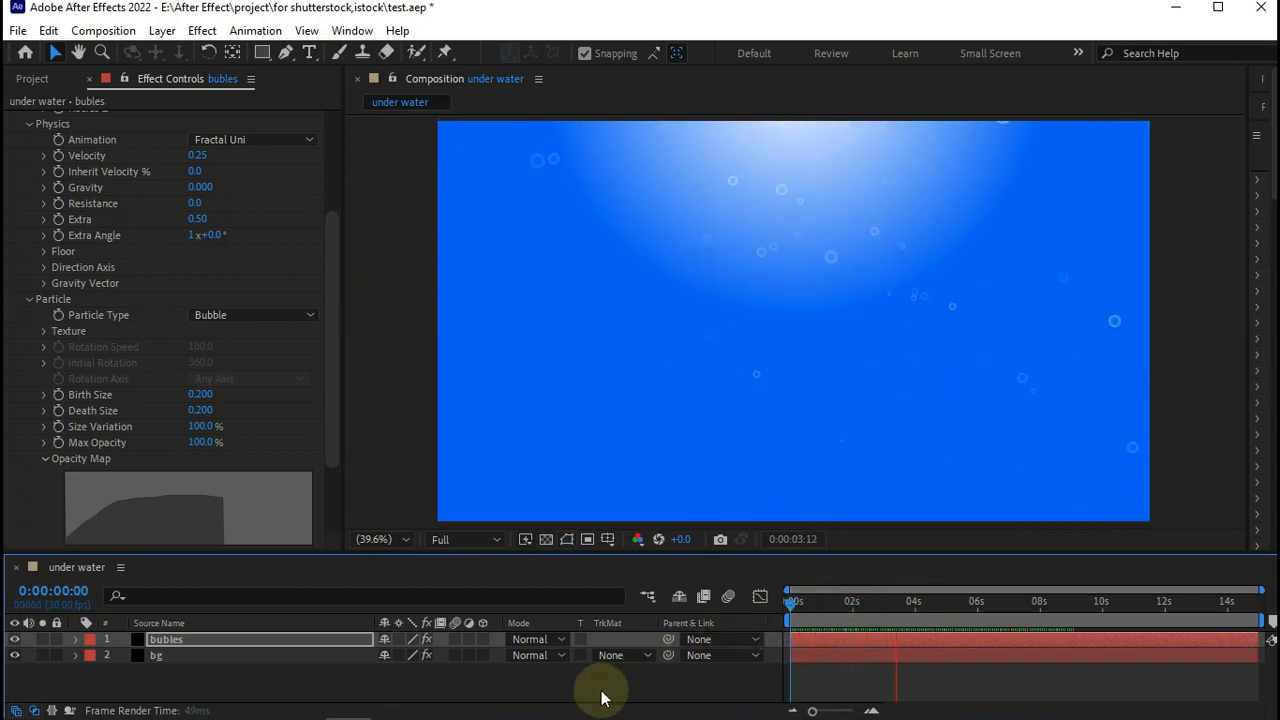
left_click(402, 551)
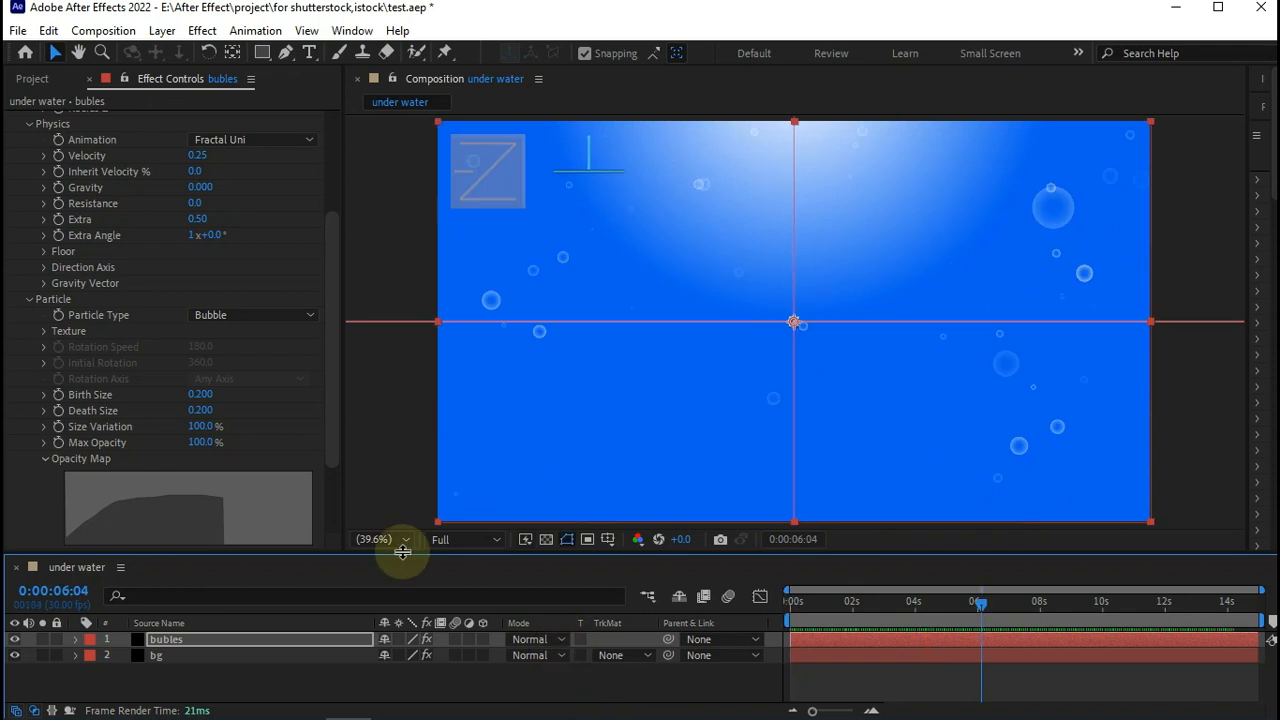
Redraw the particle Opacity Map with a steeper initial rise and a plateau extended to about 70% along, and preview the animation
mouse_move(200, 514)
left_mouse_down()
mouse_move(243, 509)
mouse_move(190, 498)
mouse_move(76, 516)
left_mouse_up()
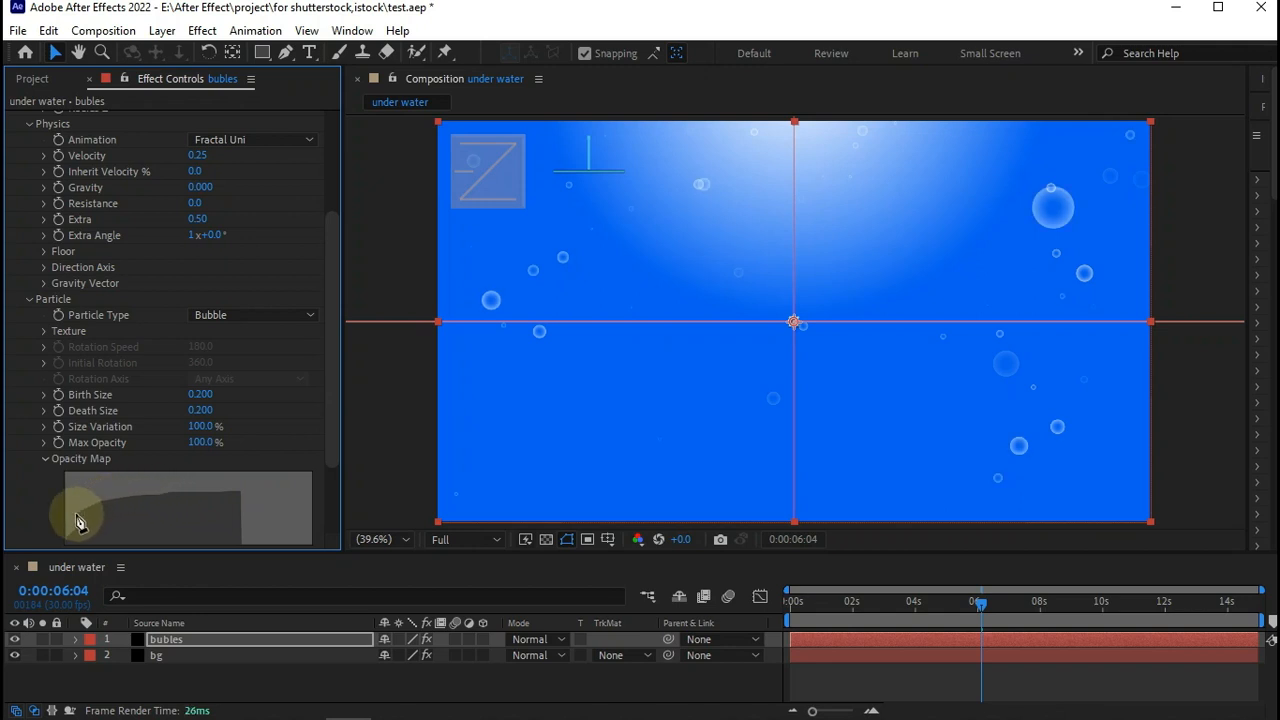
key("space")
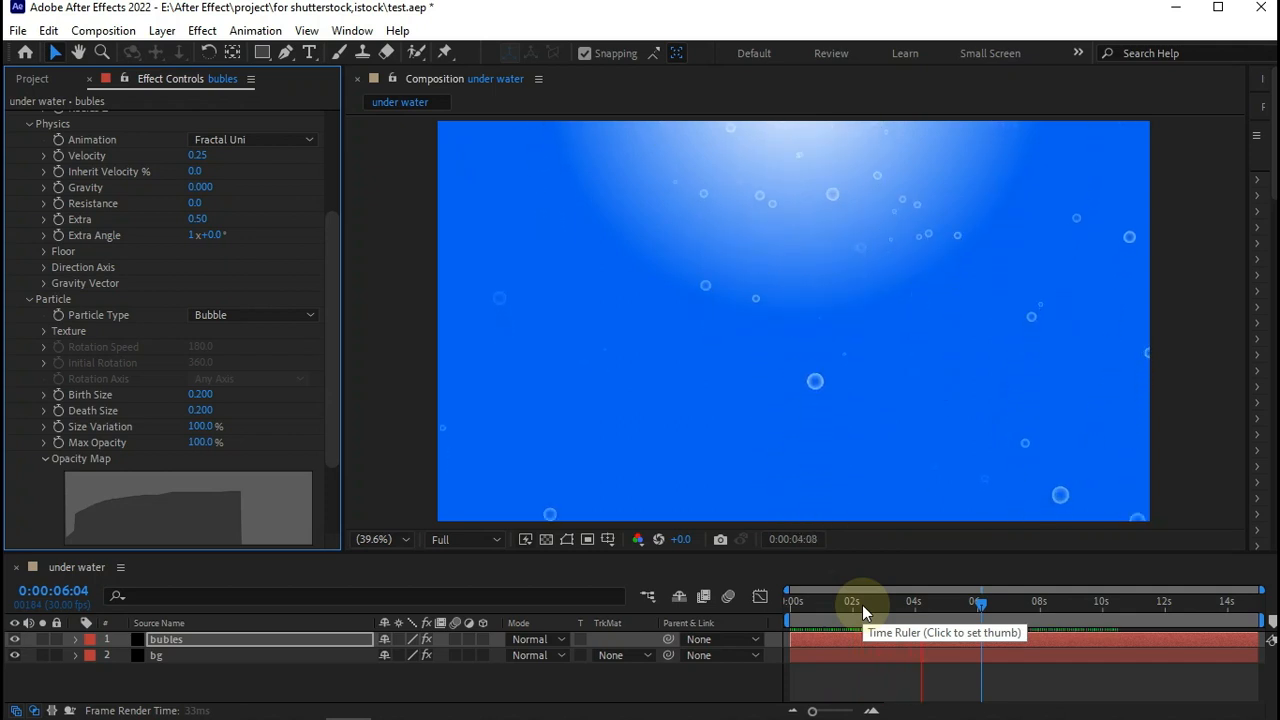
key("space")
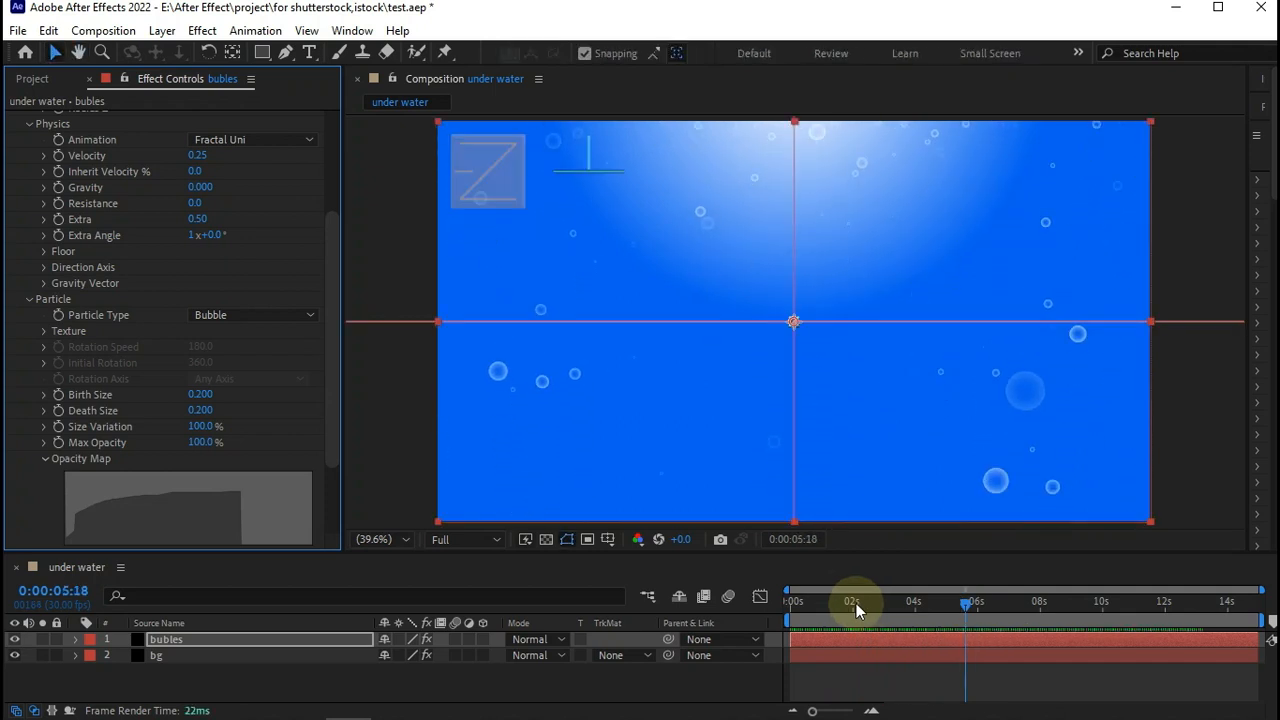
Set the bubles layer's opacity to 80%, scrub through the first seconds to check it, and collapse the layer
scroll(251, 462, "down", 2)
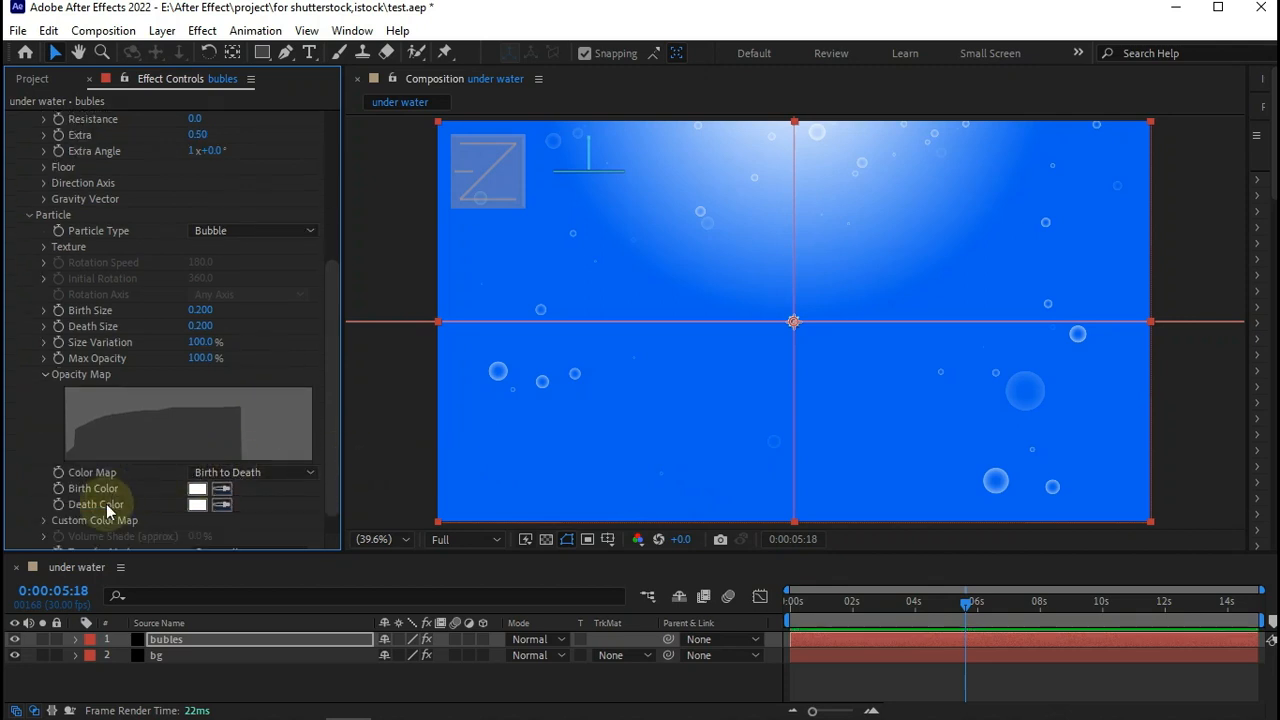
left_click(172, 642)
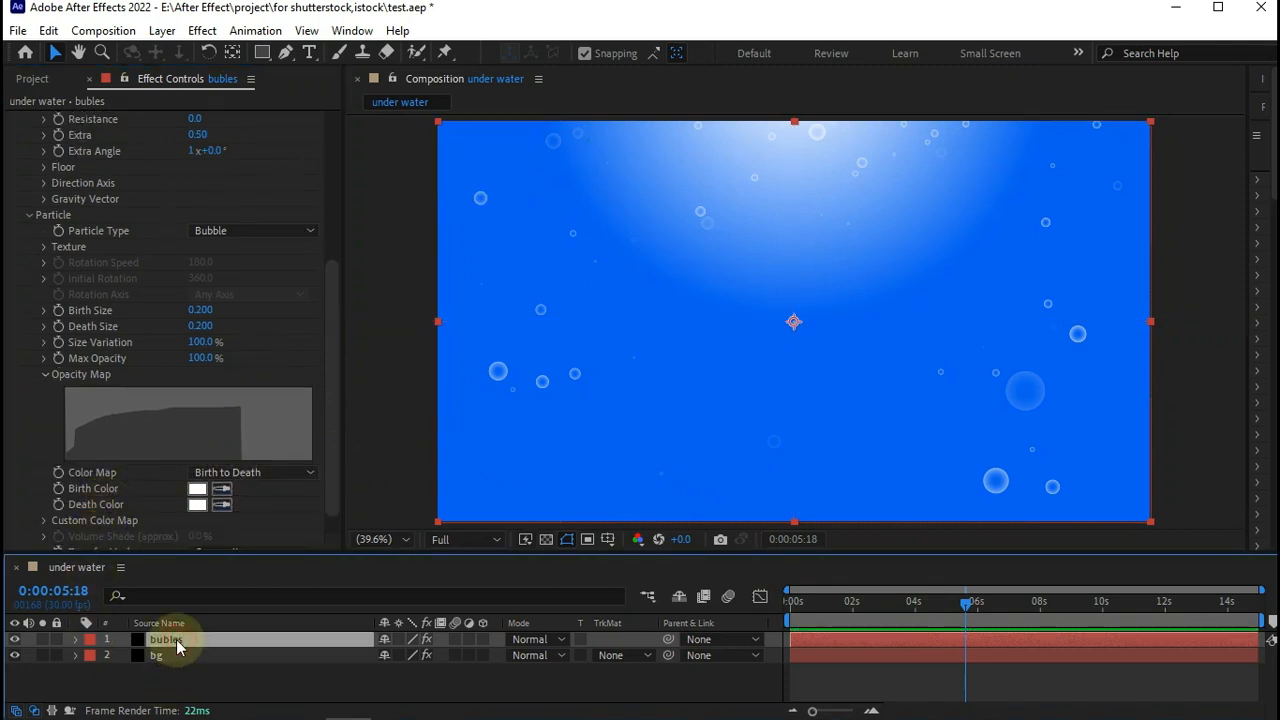
key("t")
left_click(393, 656)
type("80")
key("Return")
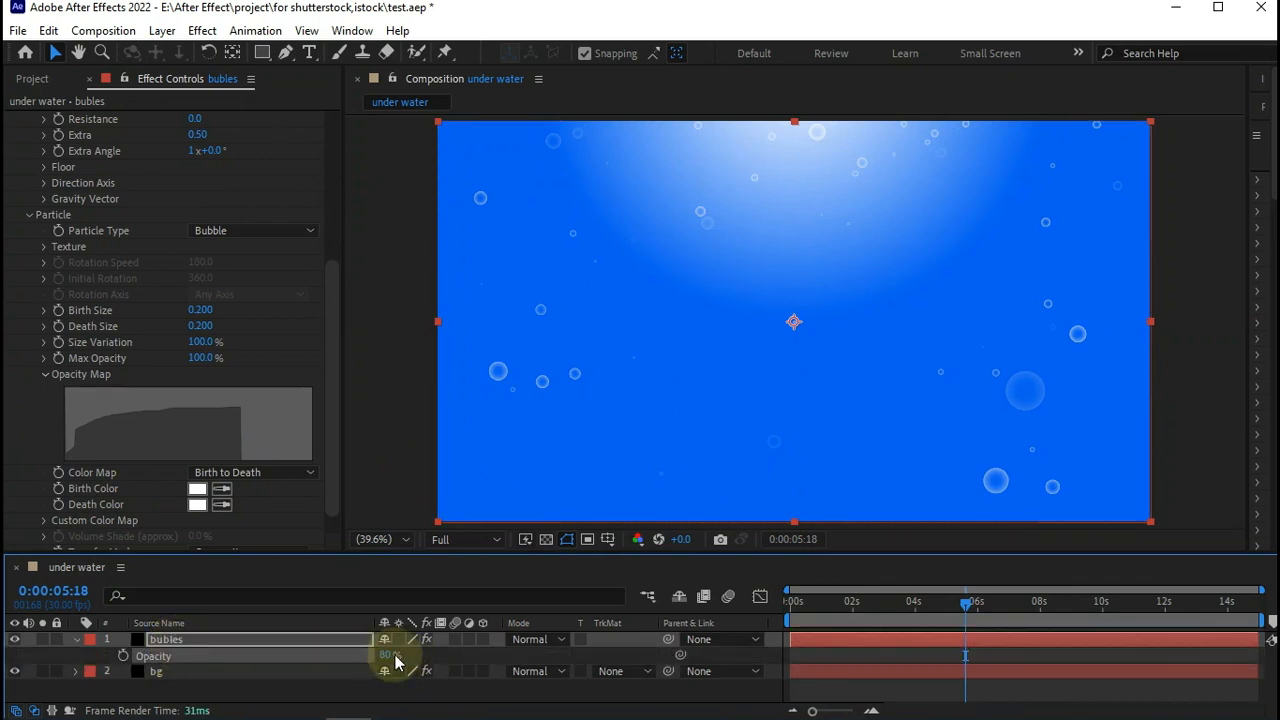
left_click_drag(793, 620, 948, 613)
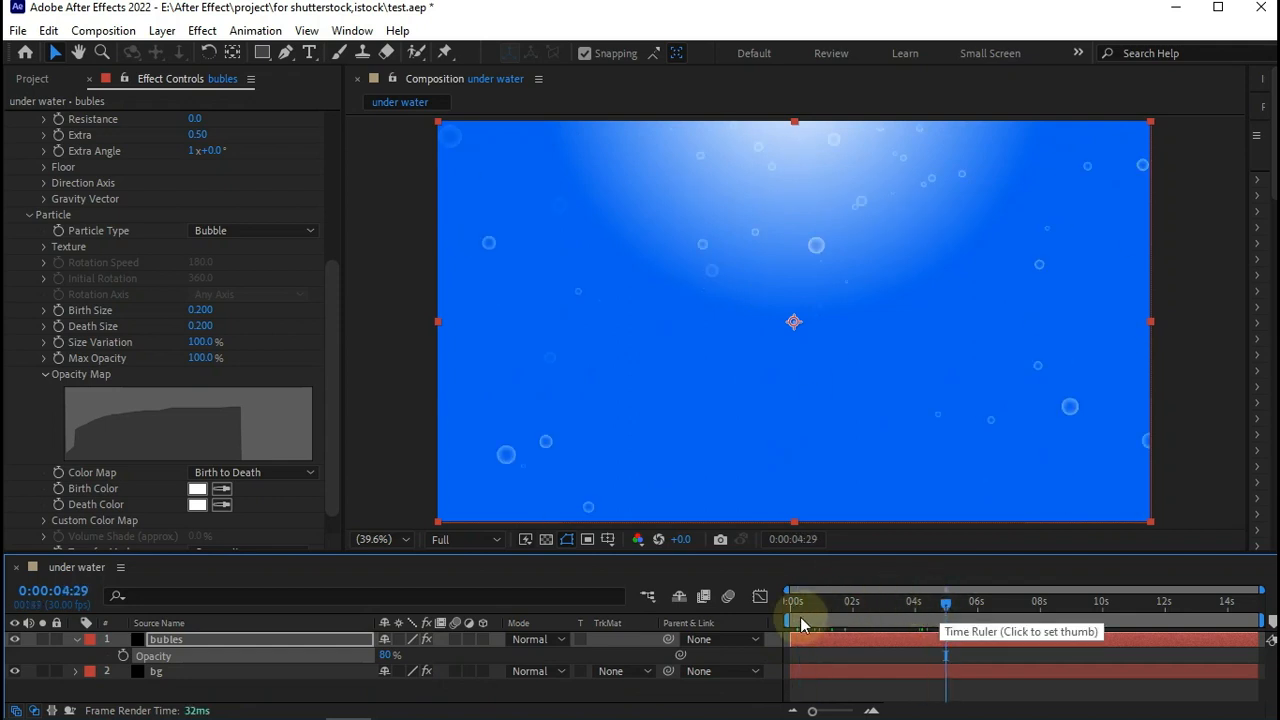
left_click(230, 692)
left_click(76, 640)
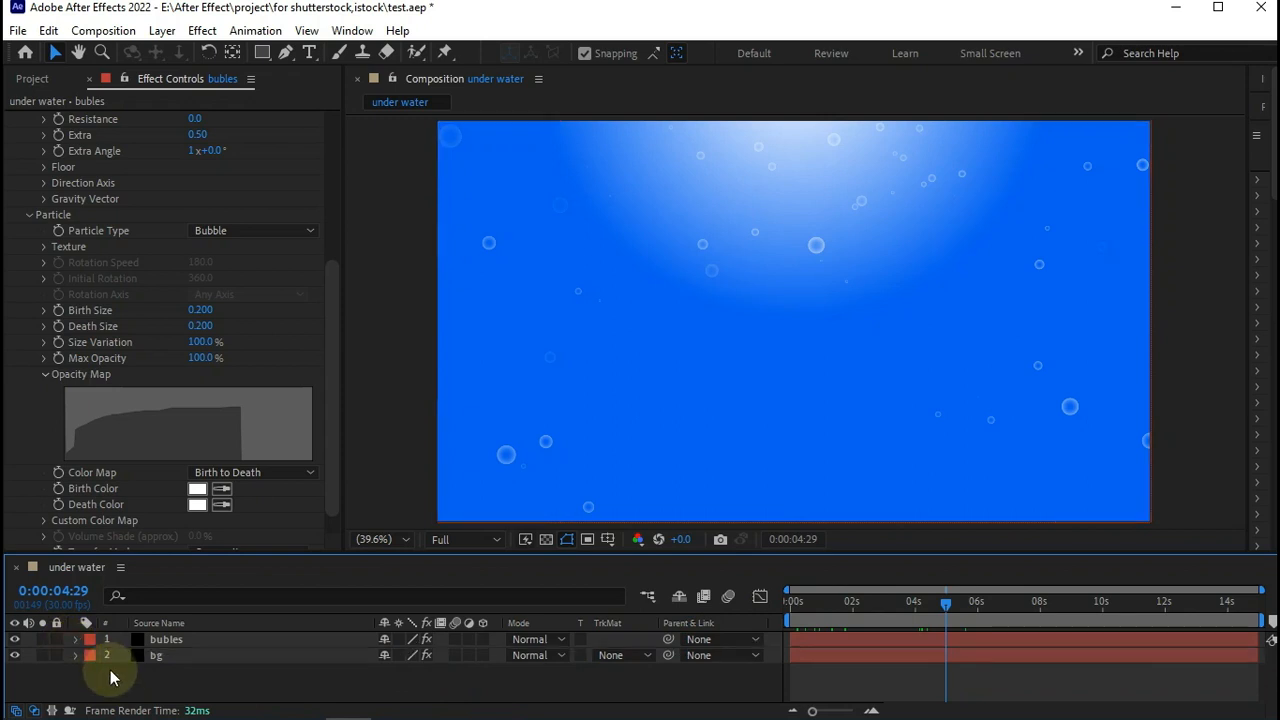
Create a new black 1920 × 1080 px solid layer named fractal
right_click(116, 685)
mouse_move(340, 458)
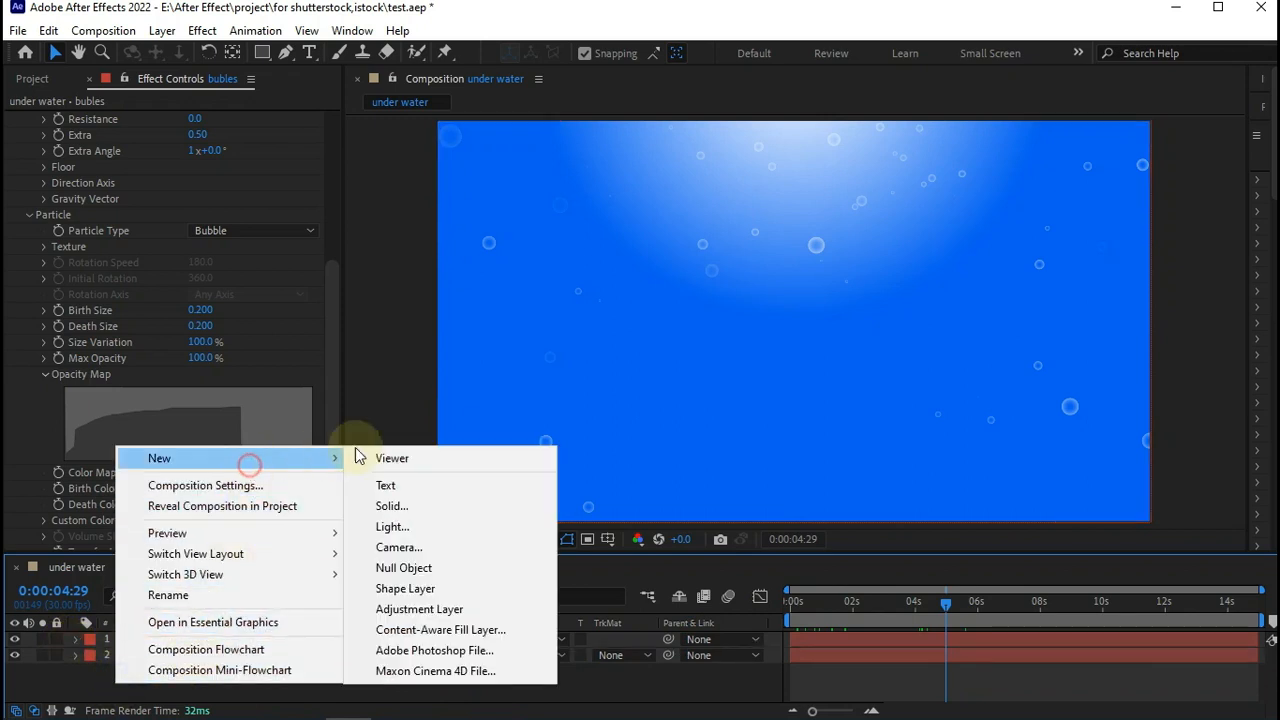
left_click(414, 501)
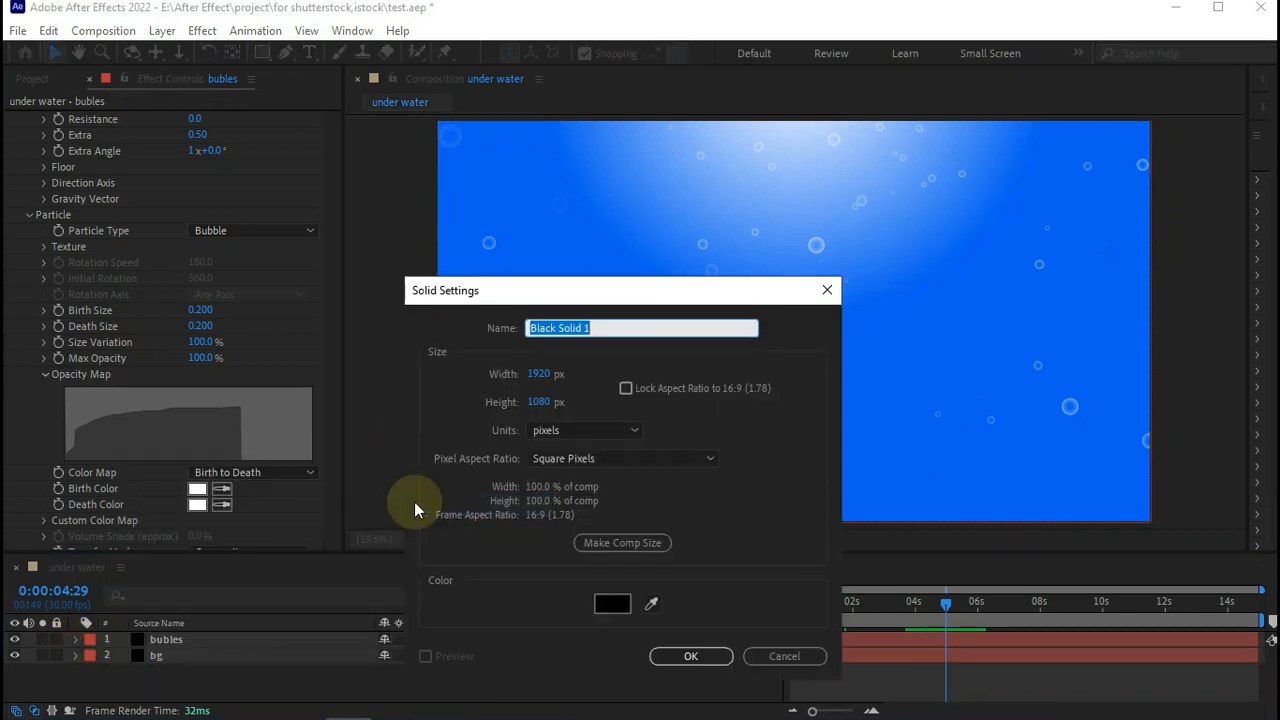
type("fracta")
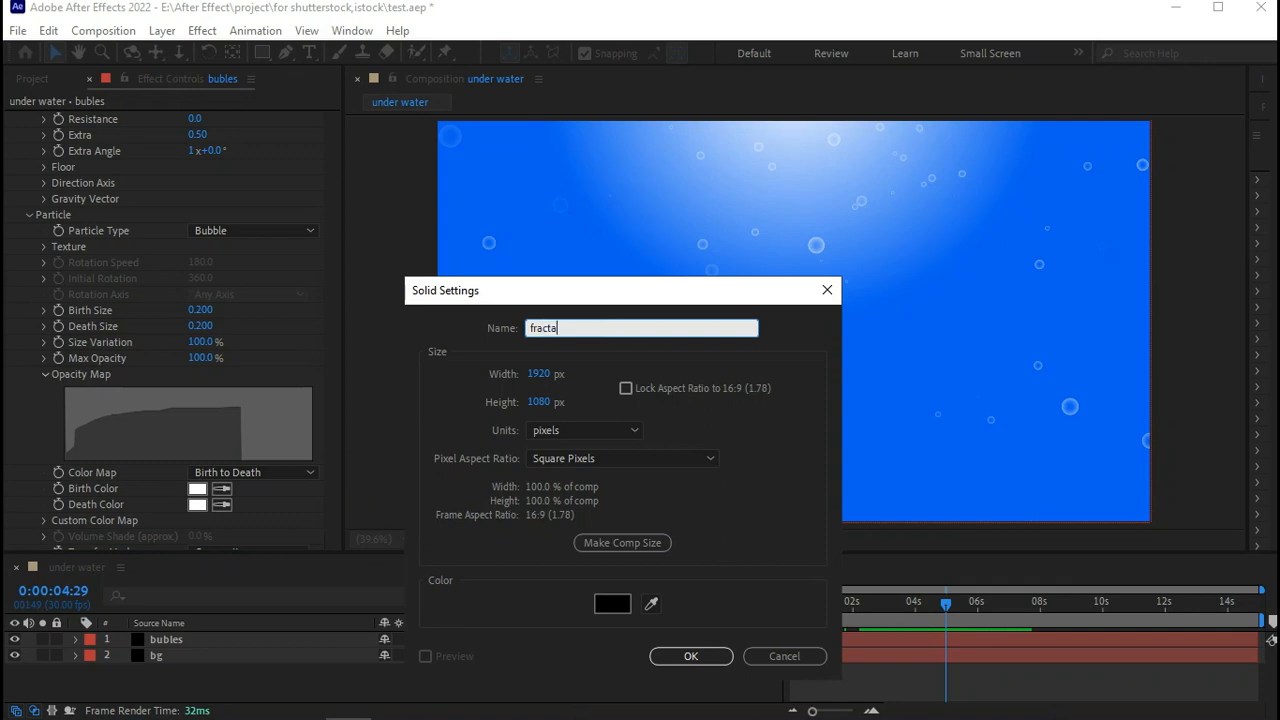
type("l")
key("Return")
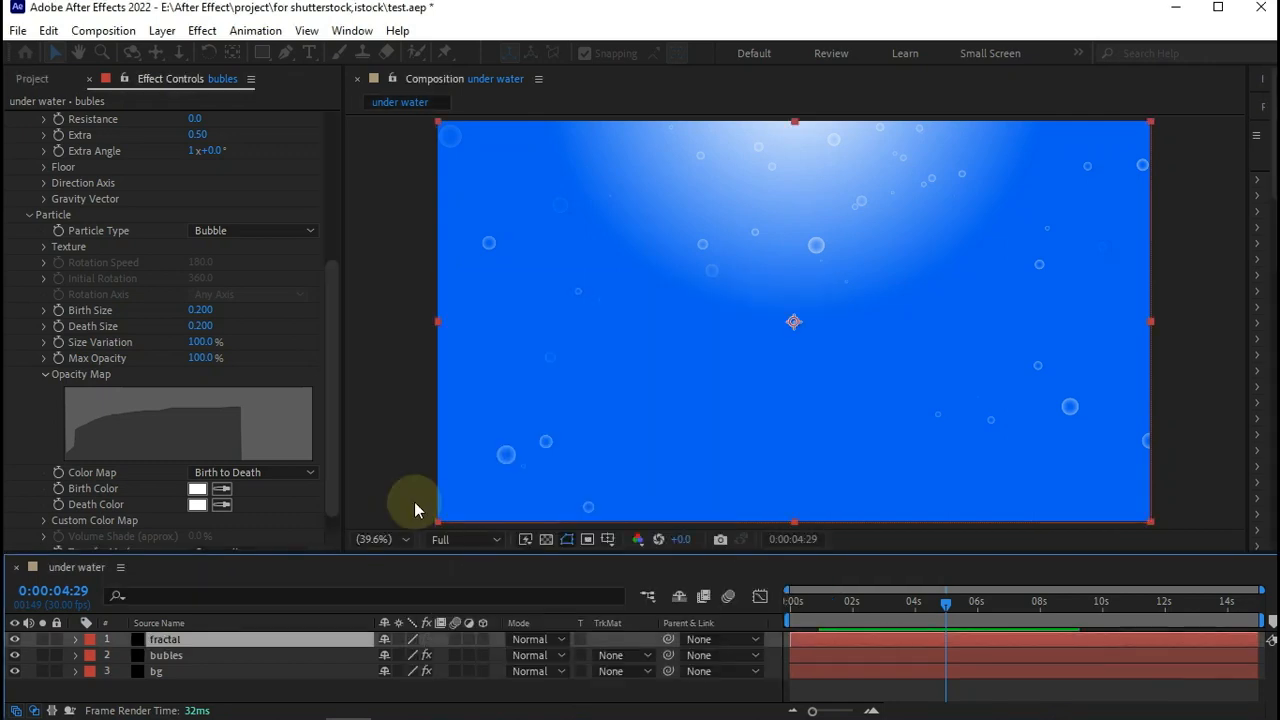
Apply the Fractal Noise effect to the fractal layer
key("ctrl+space")
type("frac")
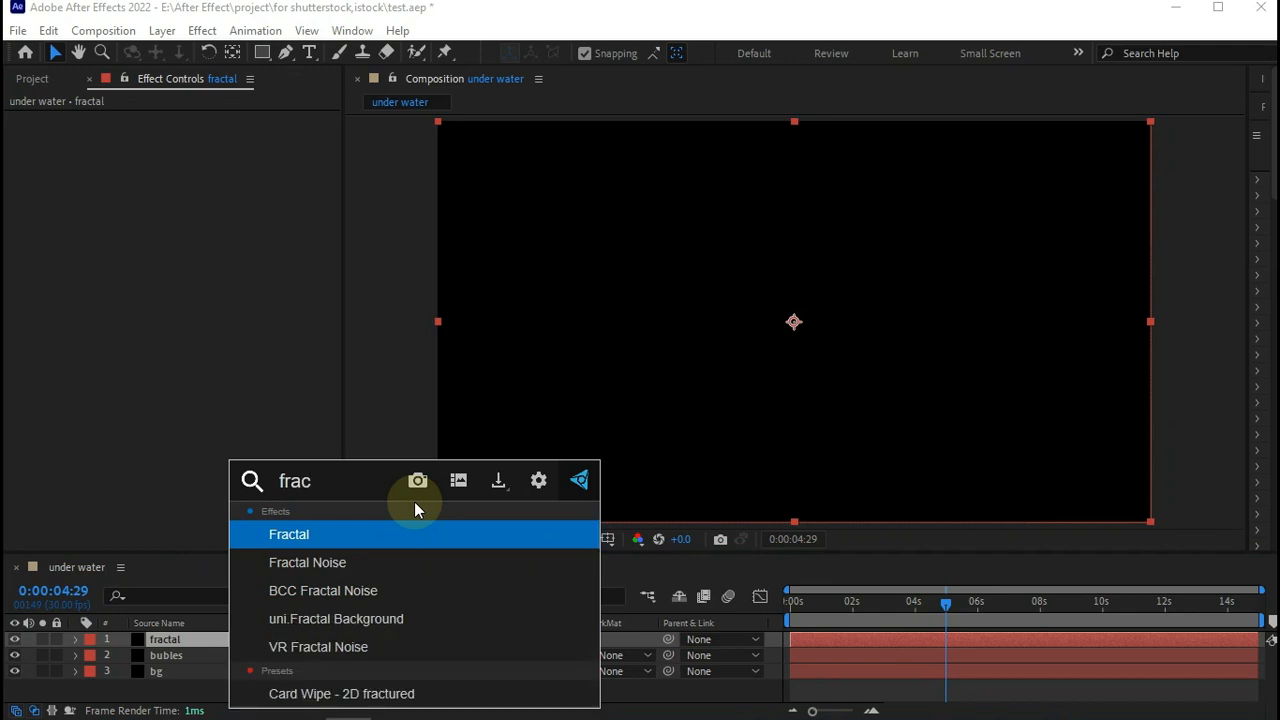
key("Down")
key("Return")
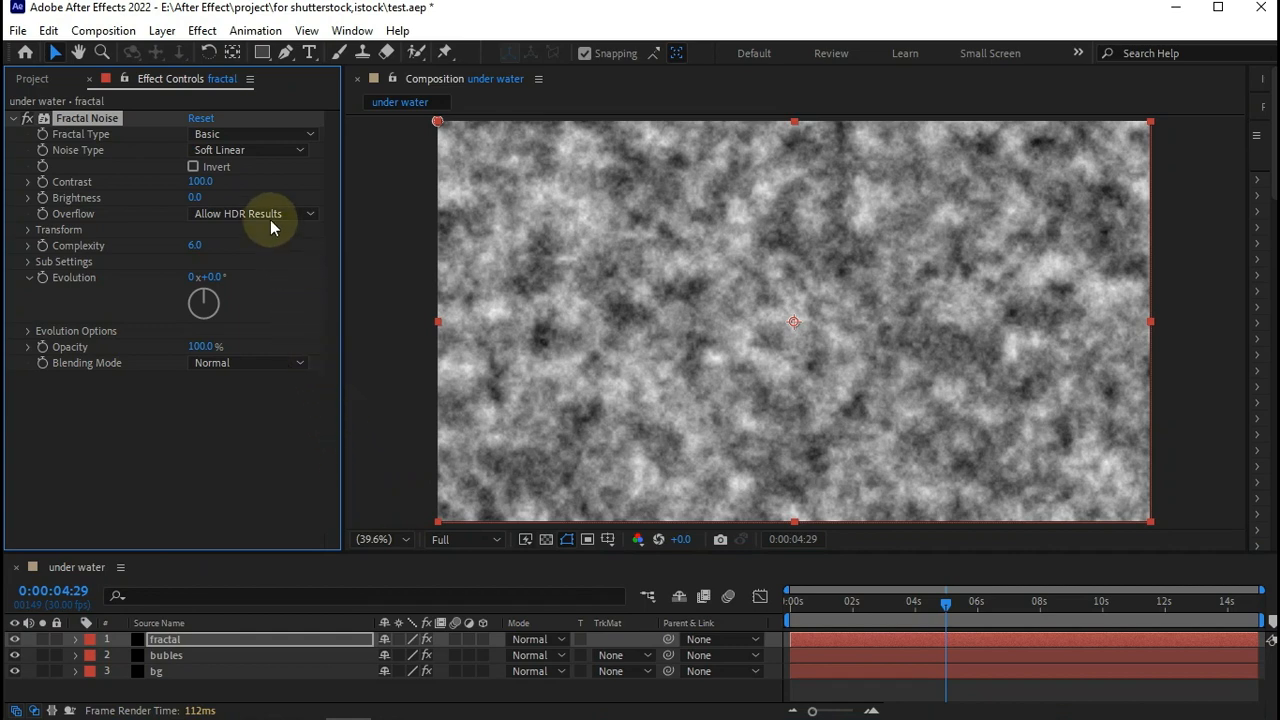
Set the Fractal Noise's Noise Type to Linear, Contrast to 260 and Brightness to -60
left_click(226, 152)
left_click(233, 190)
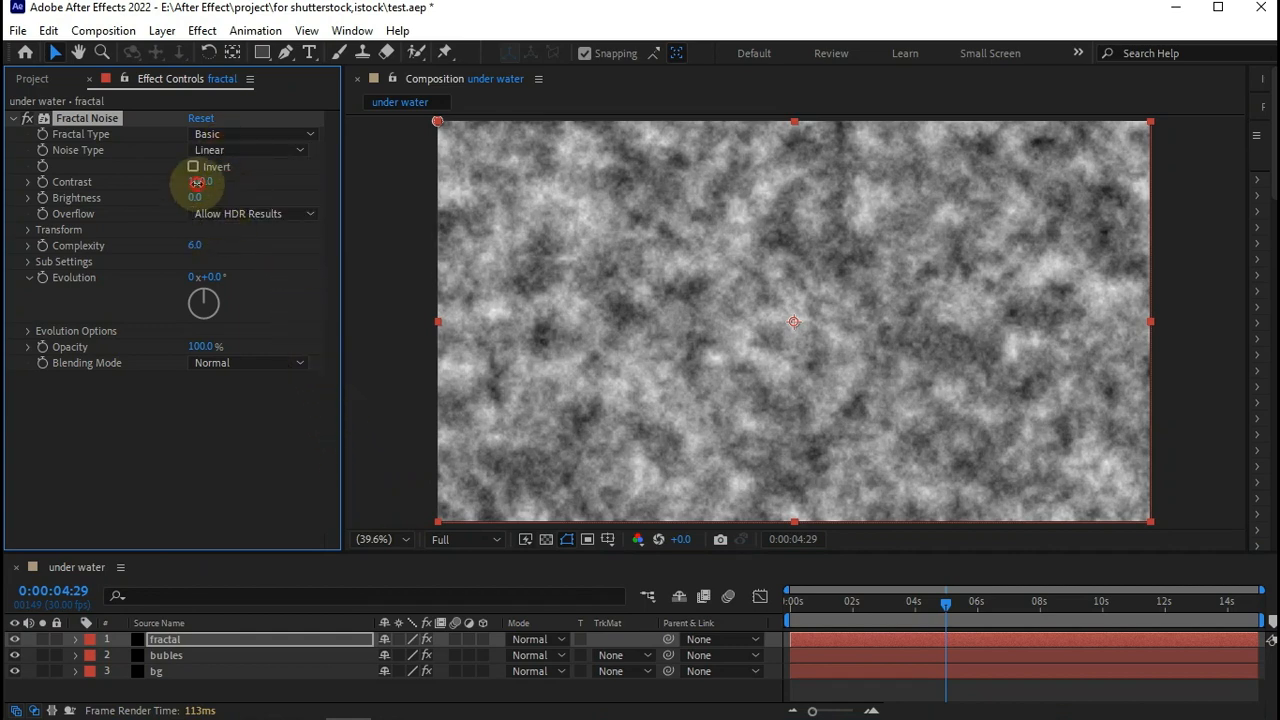
left_click(197, 182)
type("260")
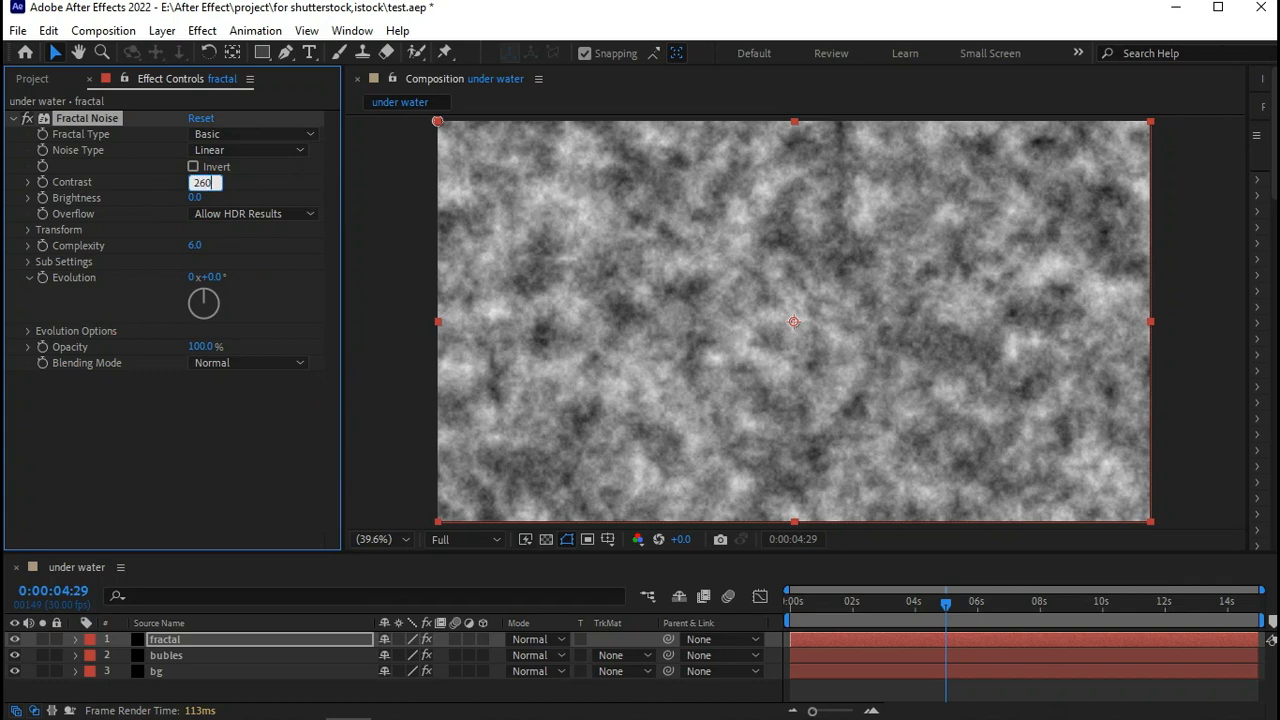
key("Return")
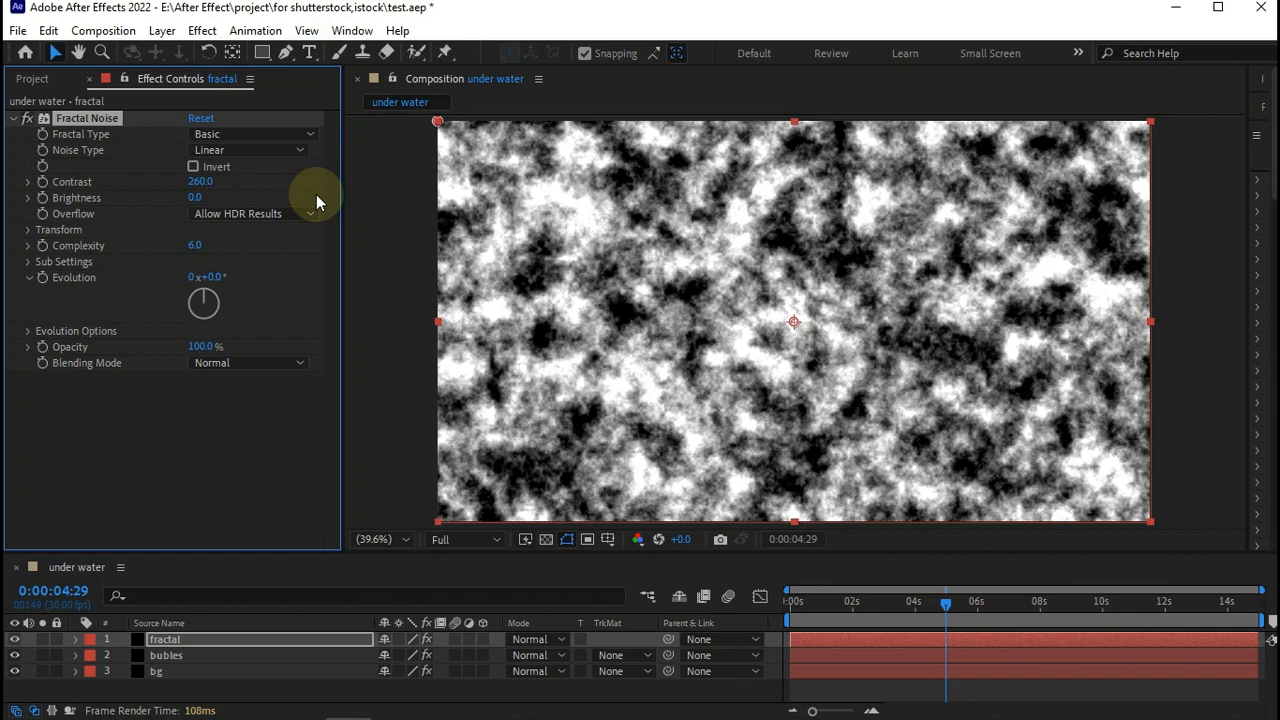
left_click(194, 198)
type("-60")
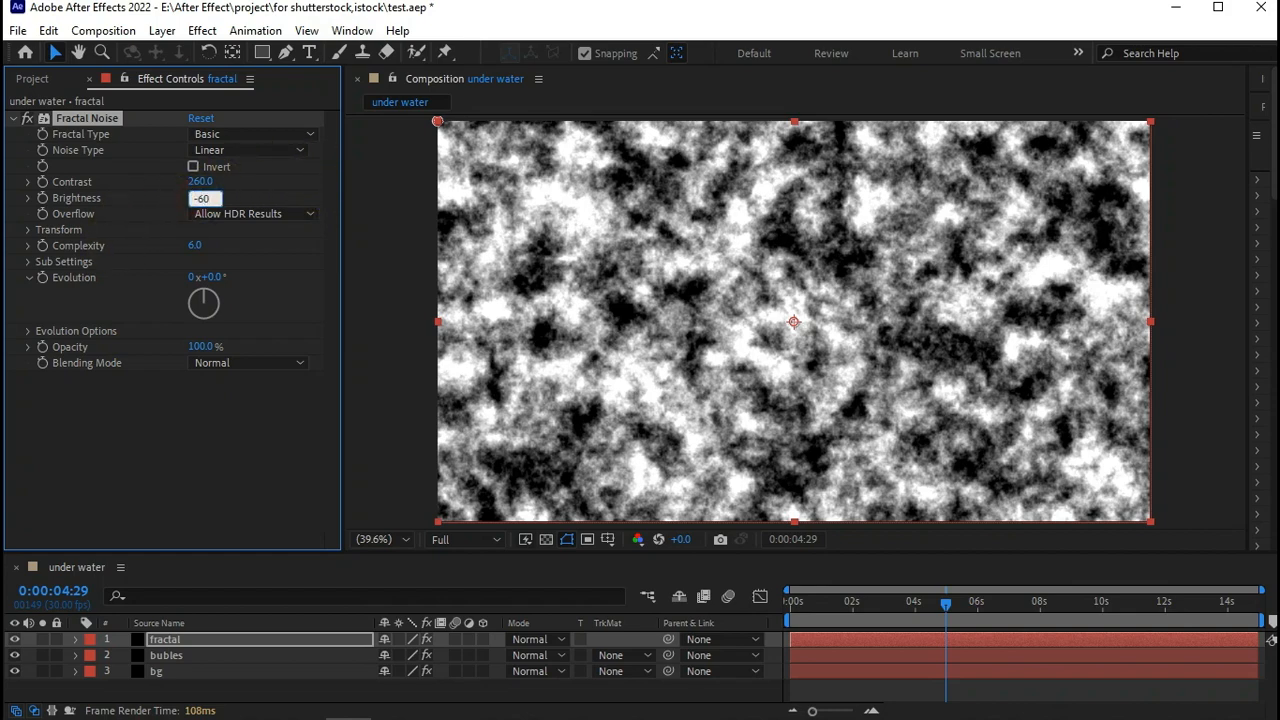
key("Return")
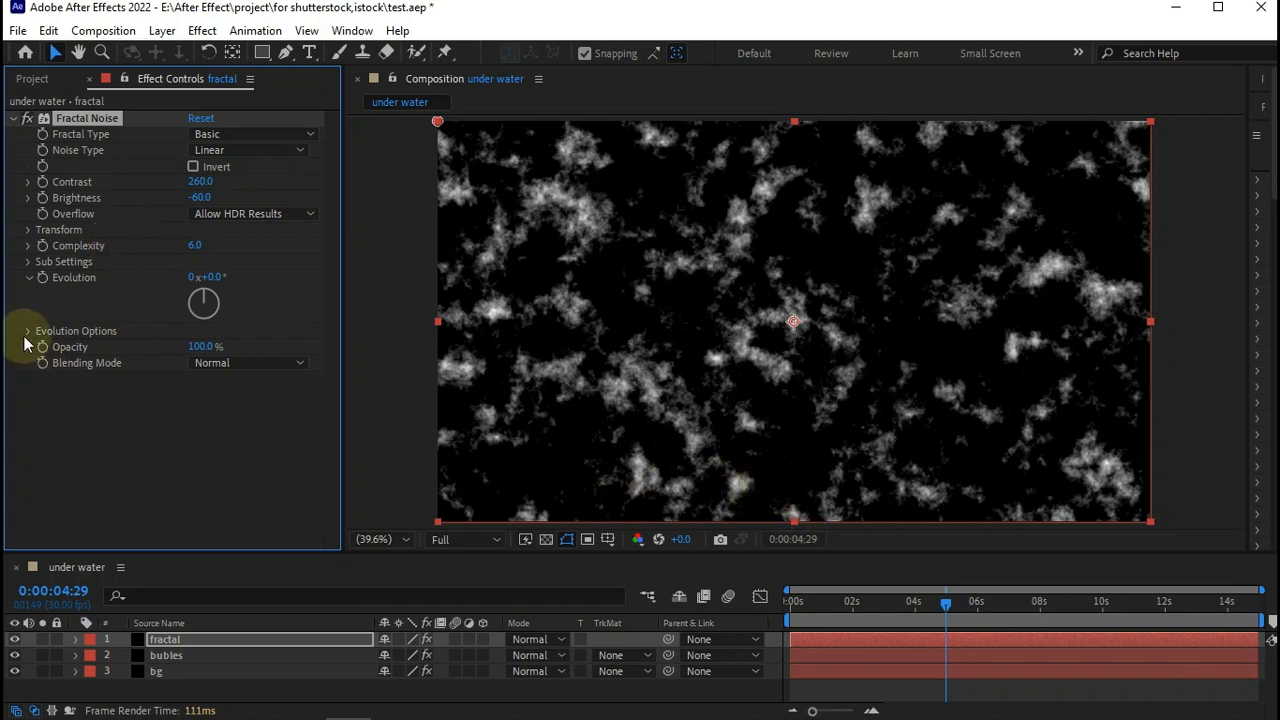
Add the expression time*300 to the Fractal Noise Evolution, preview the moving noise, and collapse the layer's properties
left_click(42, 278, "alt")
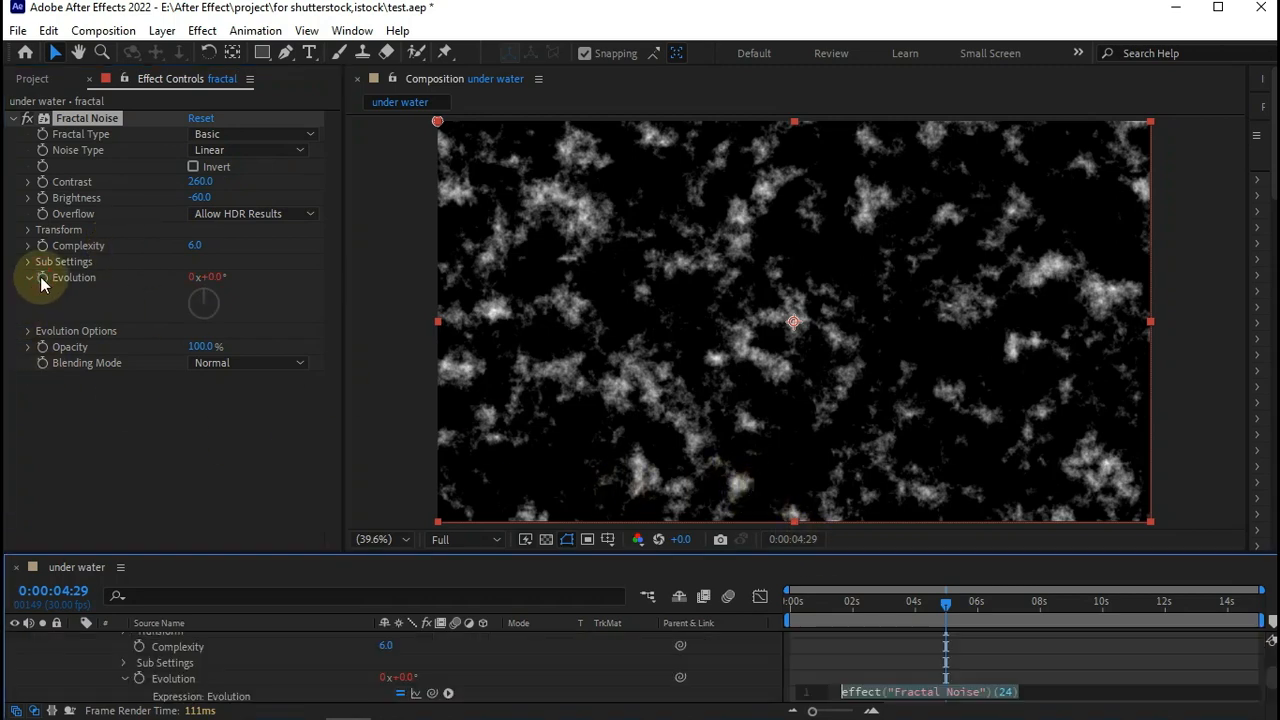
type("time")
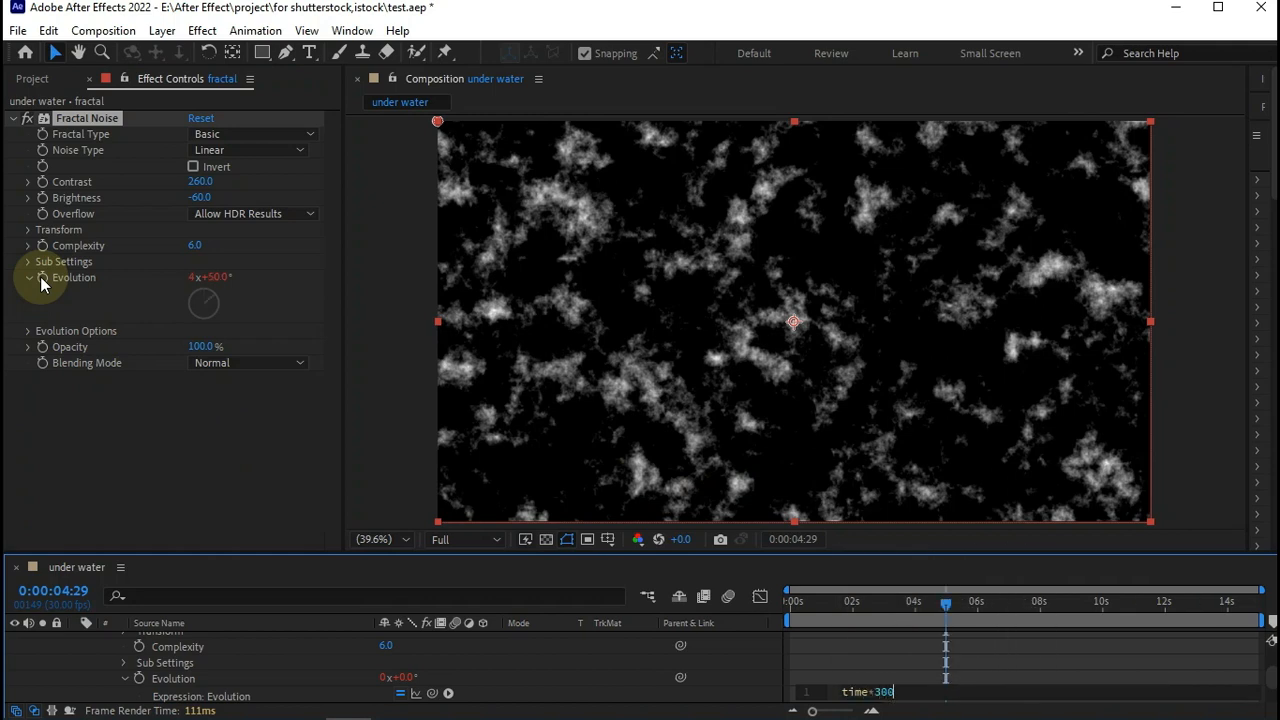
type("*300")
key("KP_Enter")
key("space")
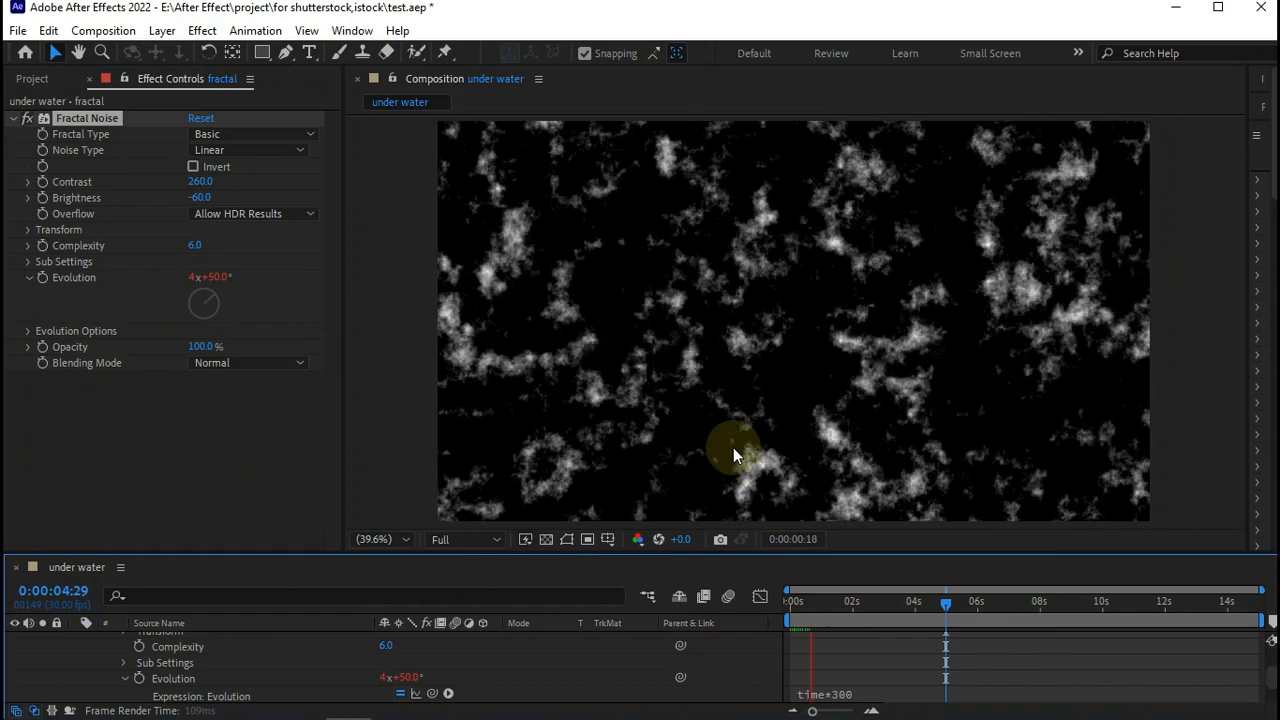
key("space")
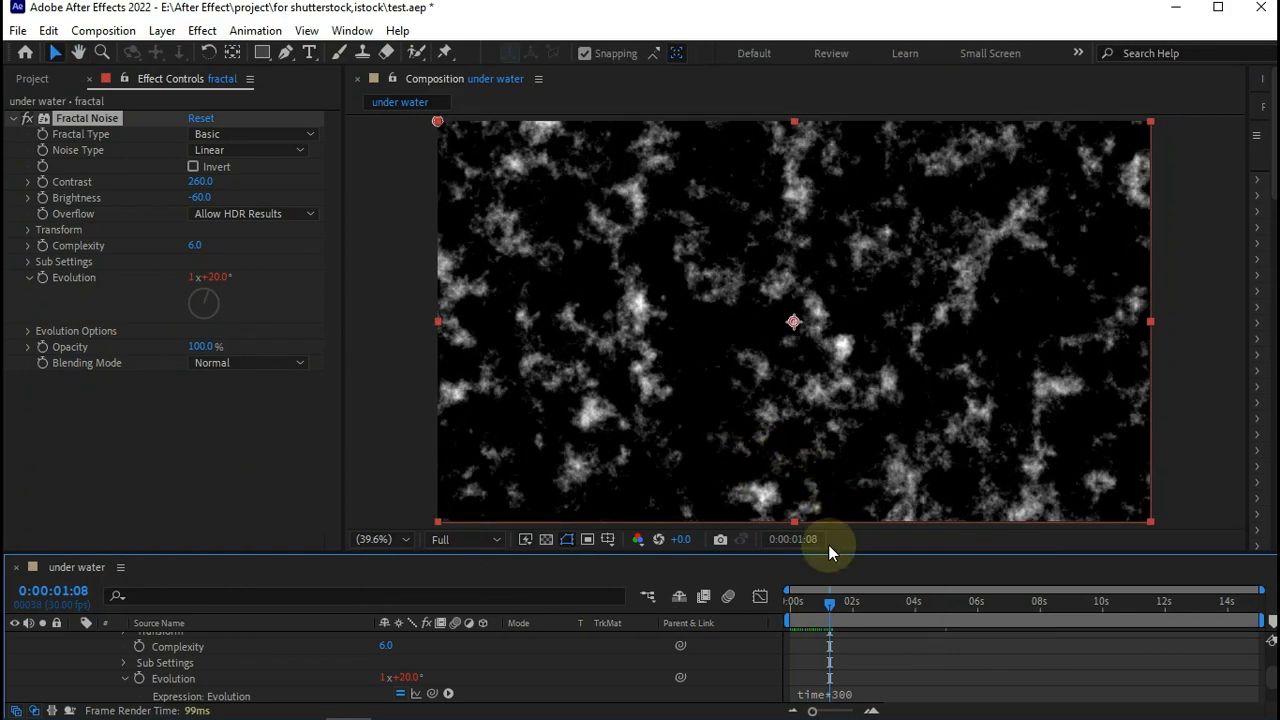
mouse_move(831, 606)
left_mouse_down()
mouse_move(801, 610)
mouse_move(831, 612)
left_mouse_up()
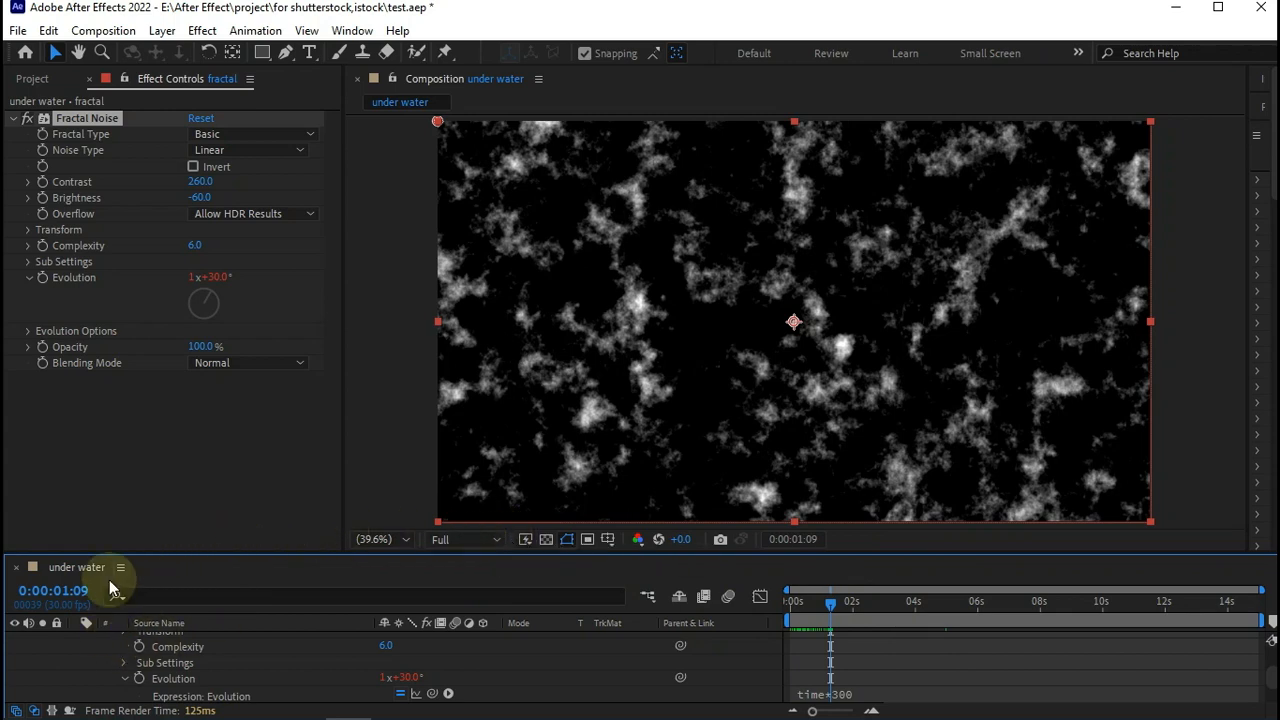
scroll(87, 674, "up", 5)
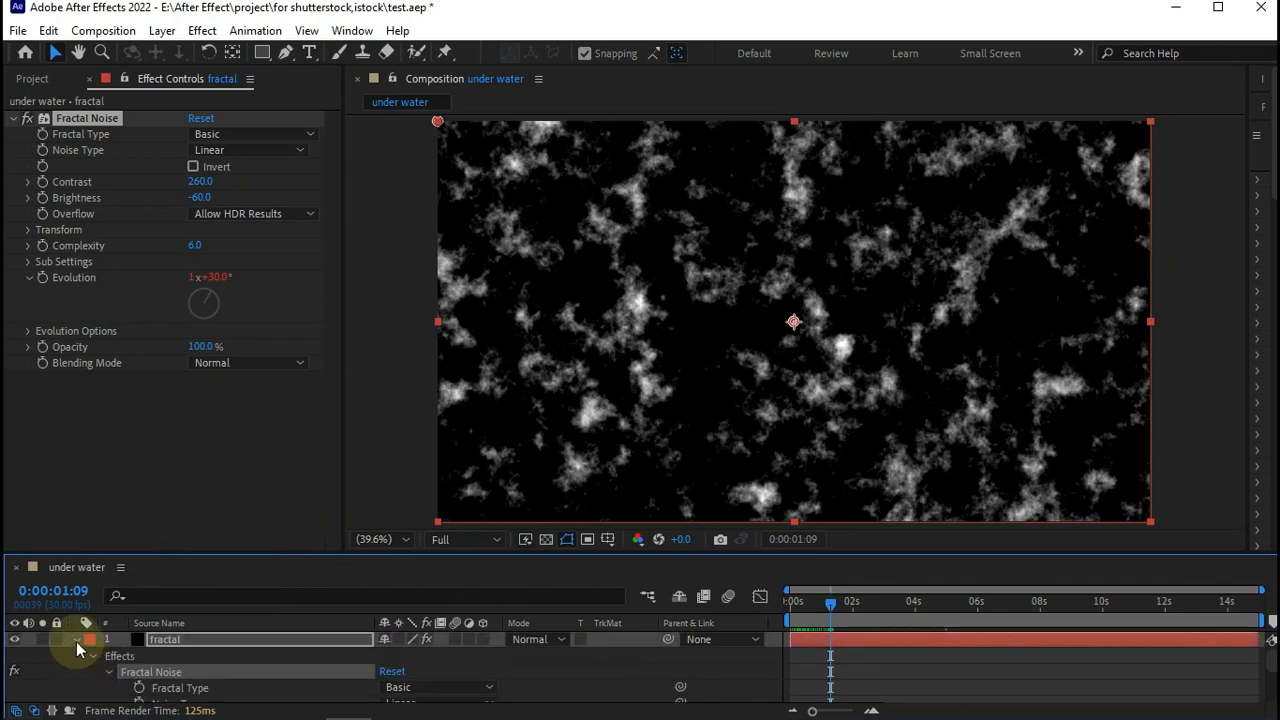
left_click(77, 642)
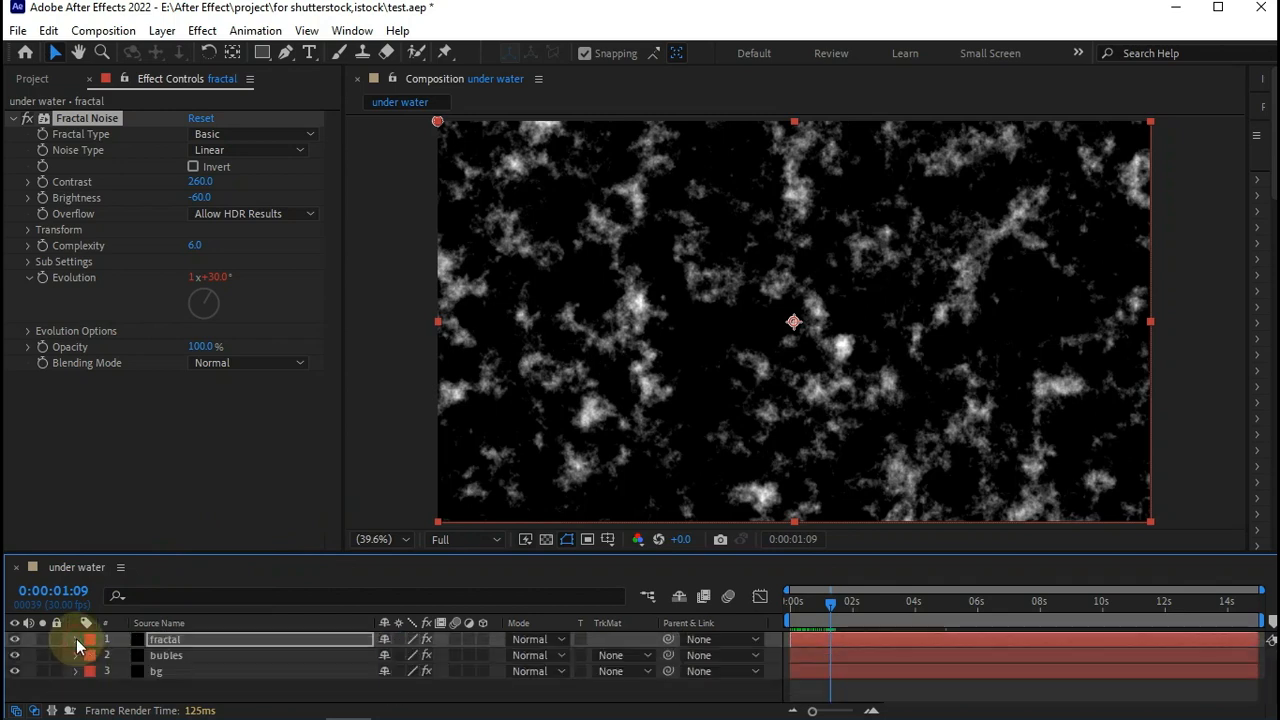
Make the fractal layer 3D, tilt it around its X axis until nearly flat, and lower it to about Y 950 as a floor
left_click(484, 640)
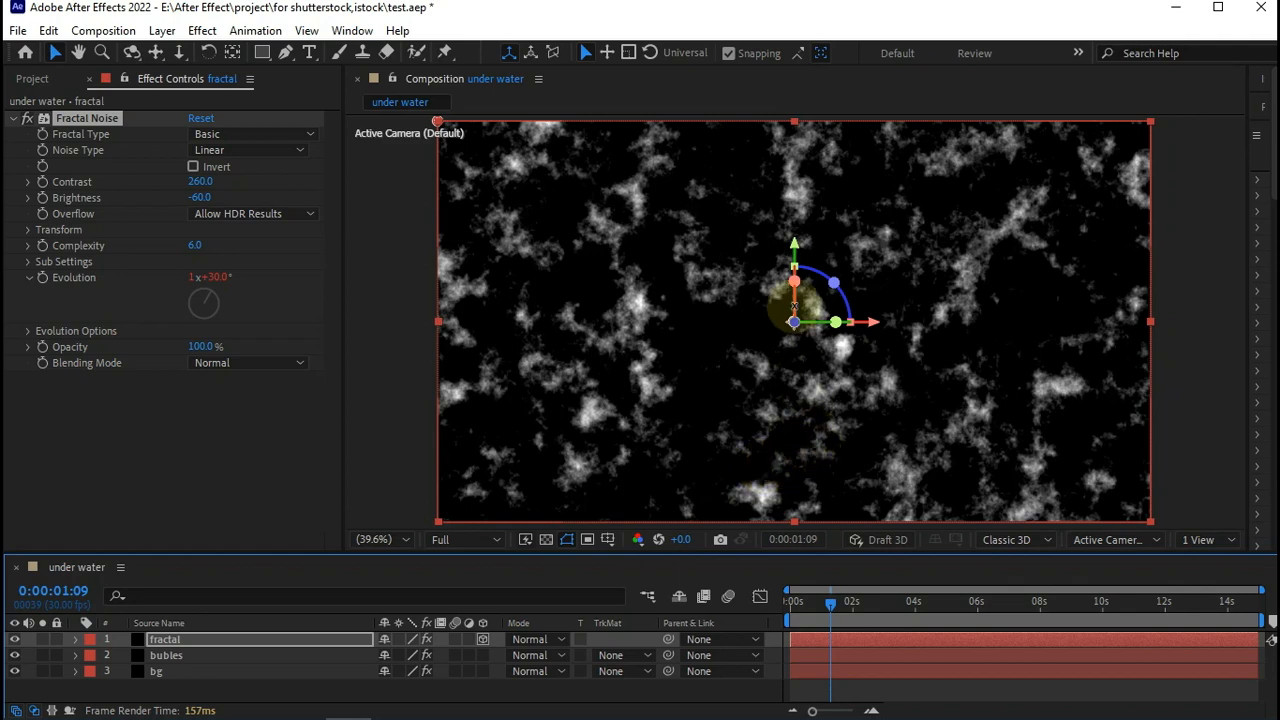
left_click_drag(794, 284, 777, 217)
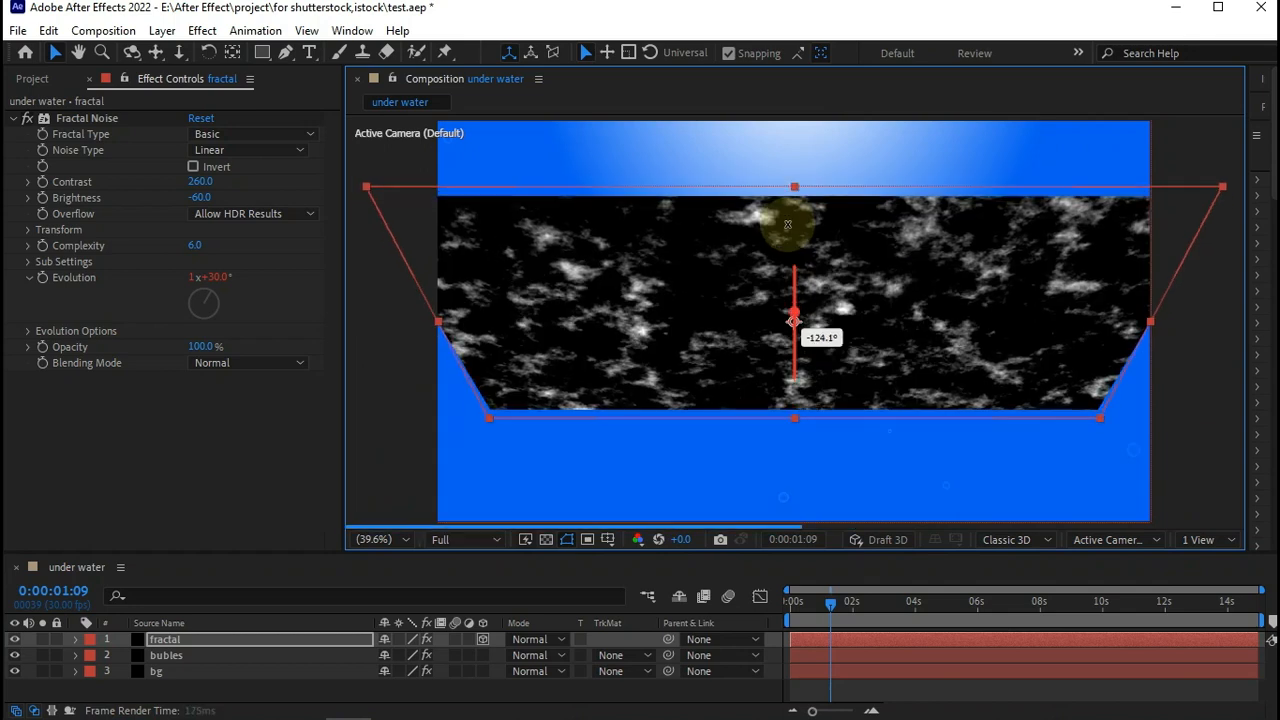
left_click_drag(790, 268, 794, 423)
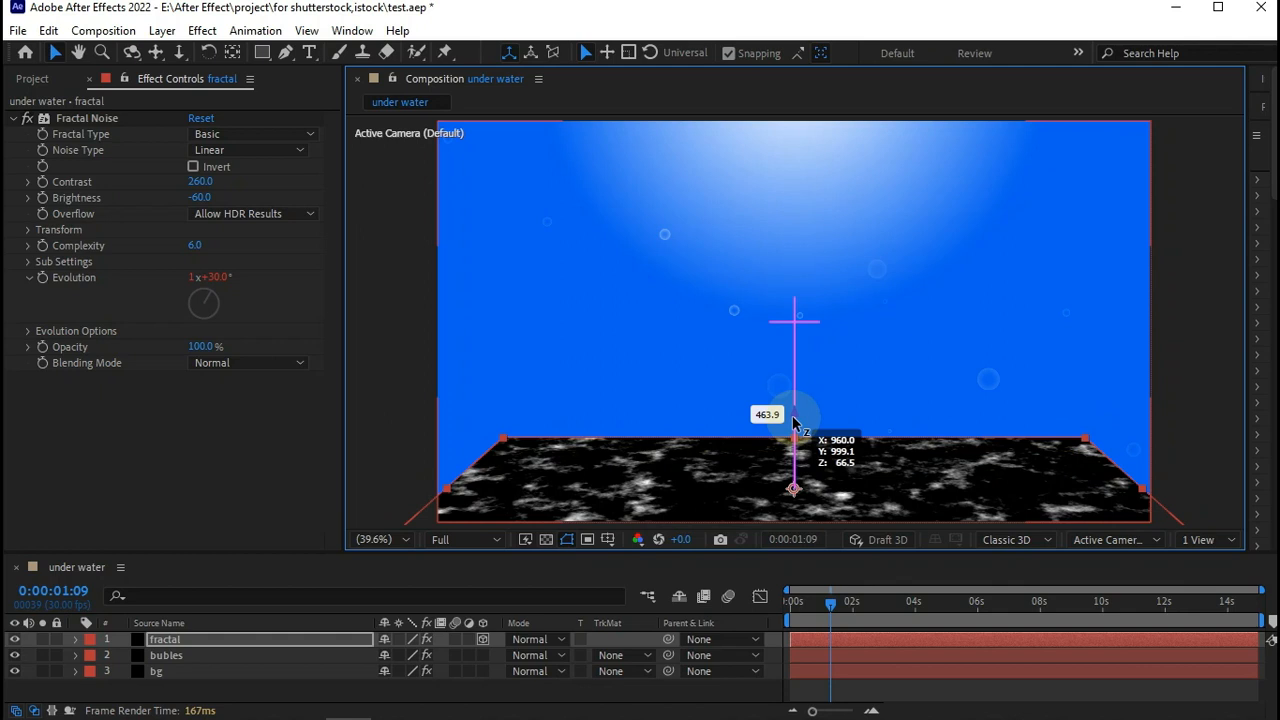
left_click_drag(794, 423, 794, 397)
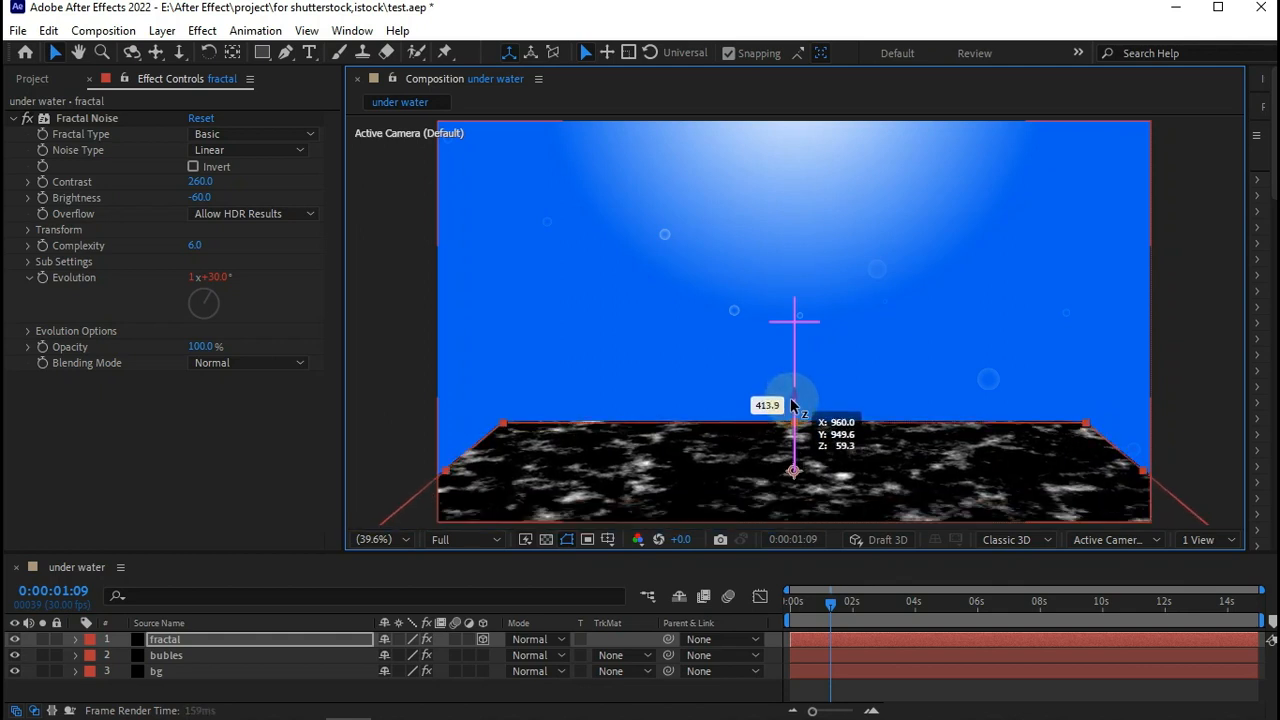
Unlink the fractal layer's scale and stretch it to 177, 258, 212% so the floor spans the full frame width
left_click(270, 634)
key("s")
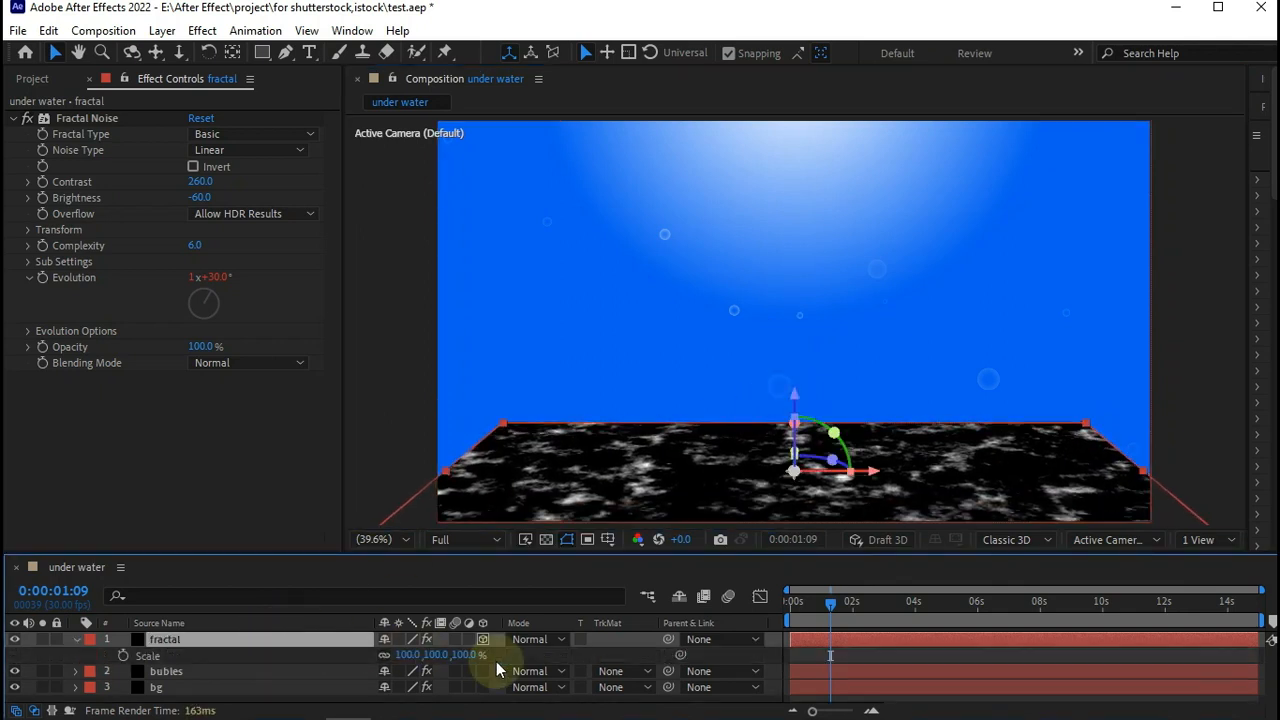
left_click(387, 655)
left_click_drag(460, 655, 571, 655)
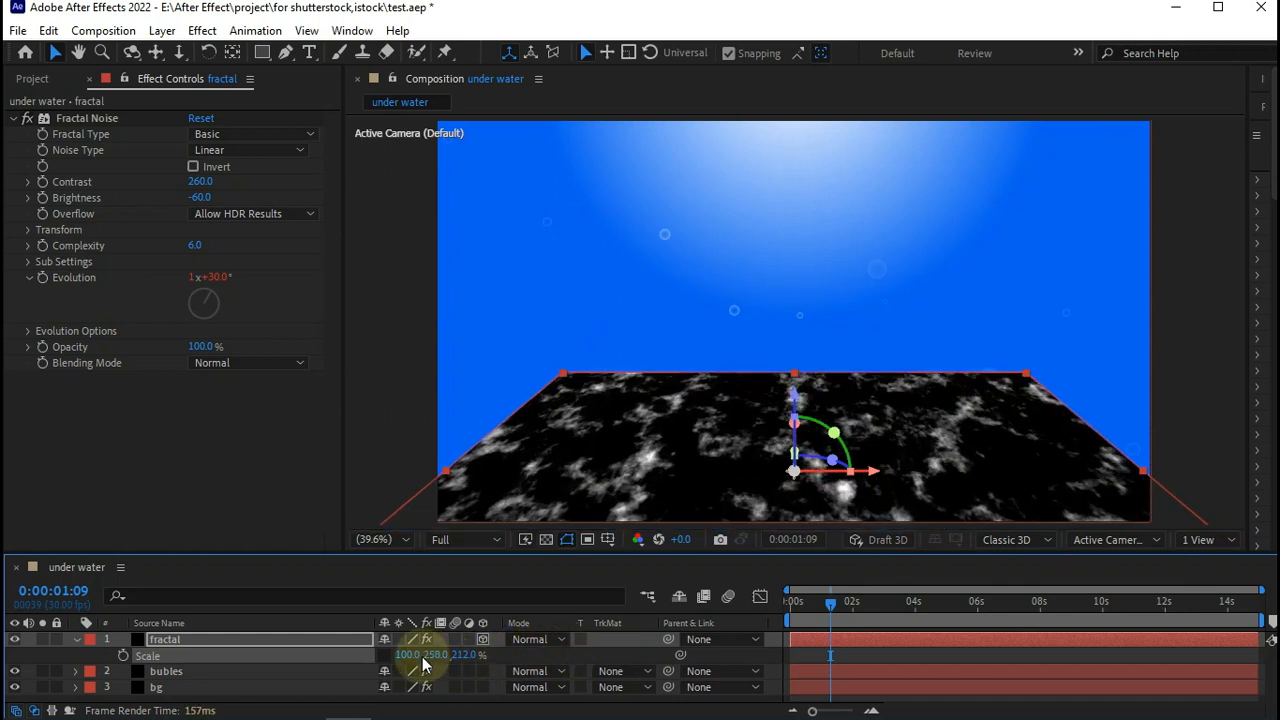
left_click_drag(407, 656, 481, 656)
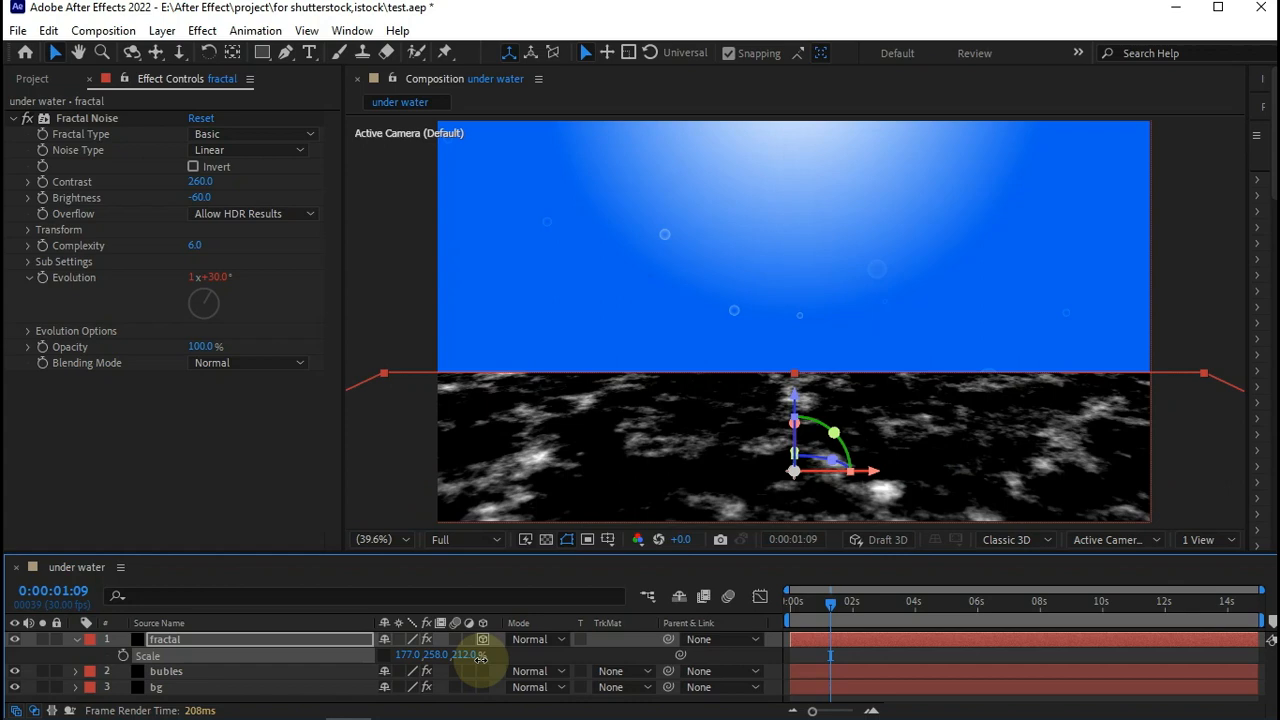
key("s")
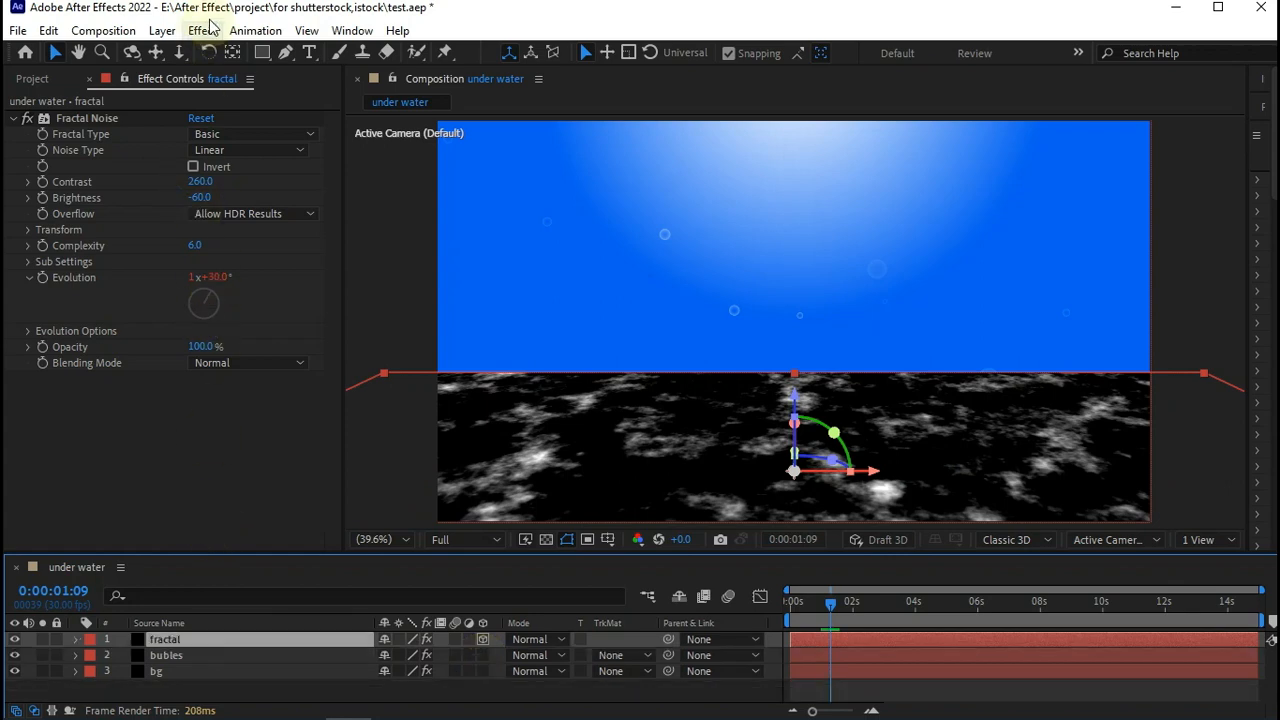
Draw a closed four-point trapezoid mask around the floor on the fractal layer with the Pen tool, extending past the frame's lower corners
left_click(285, 52)
key("comma")
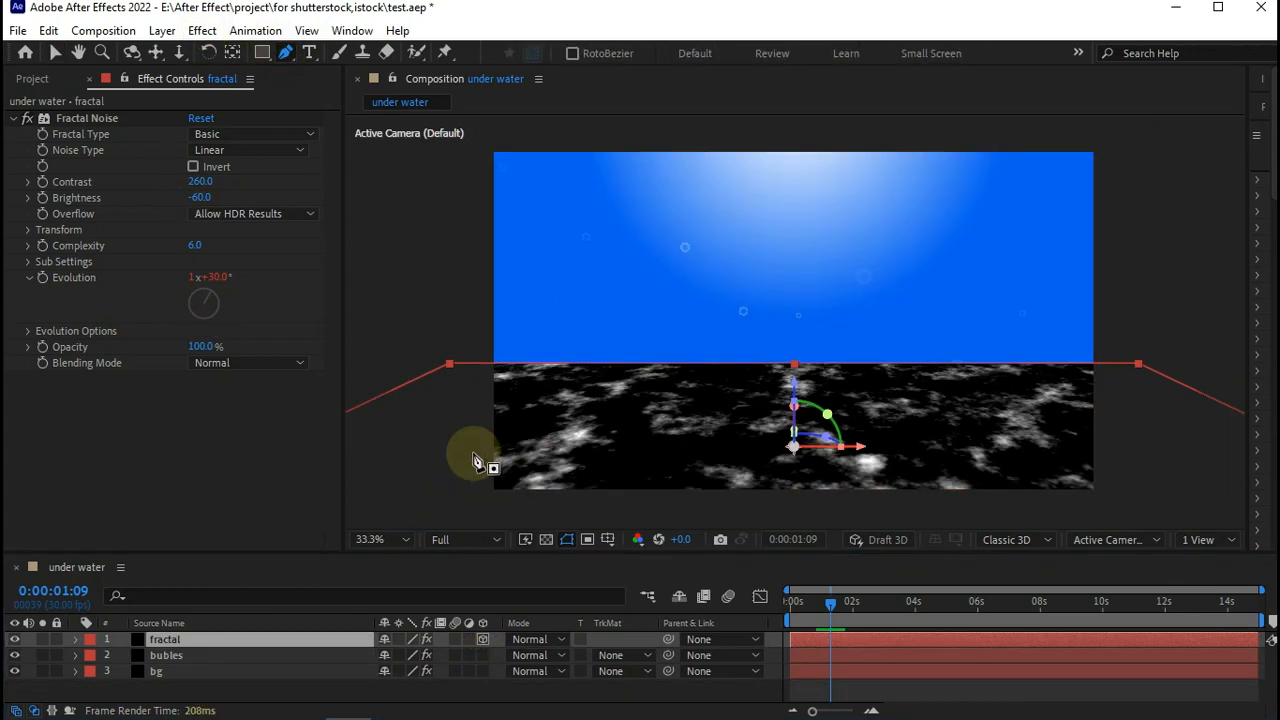
left_click(441, 508)
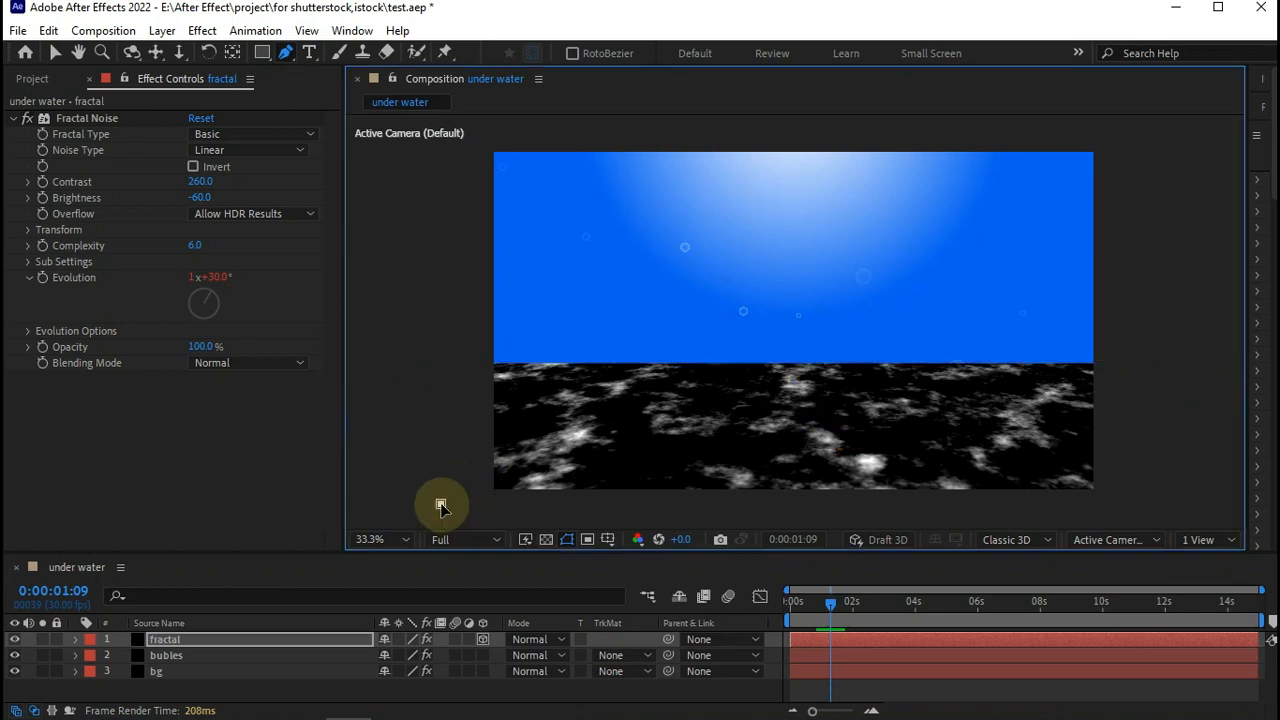
left_click(536, 374)
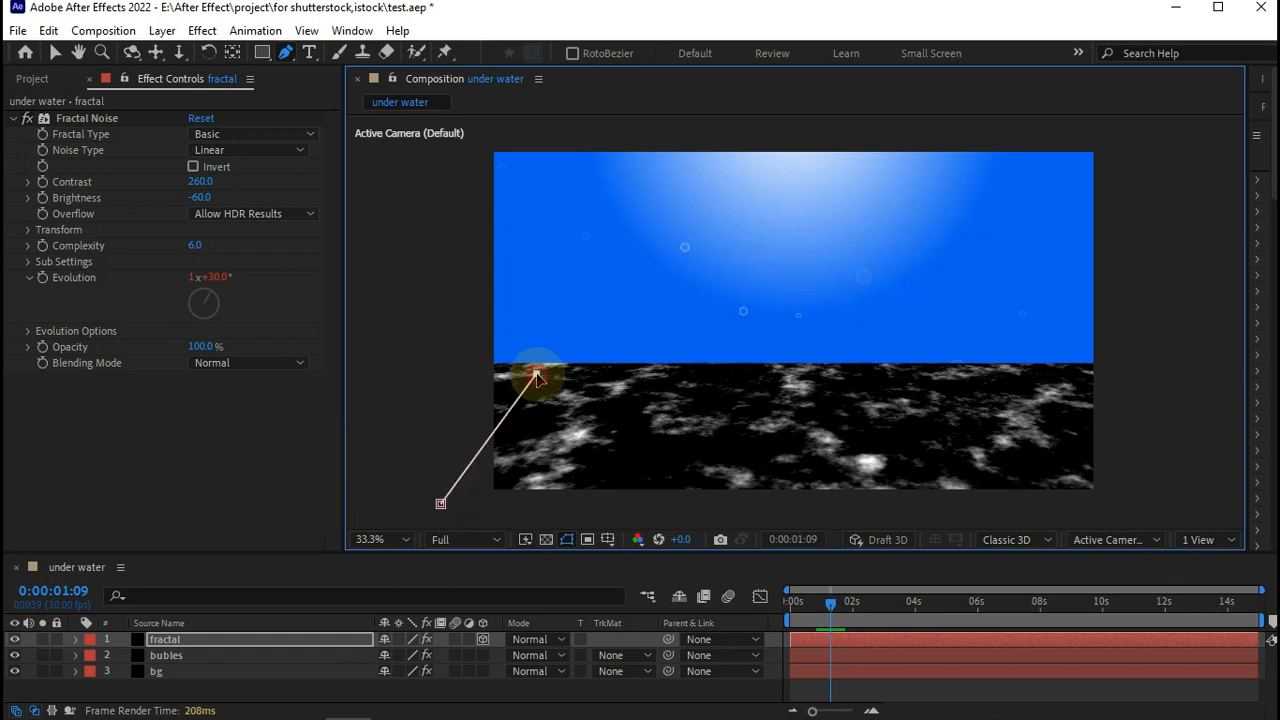
left_click(1061, 373)
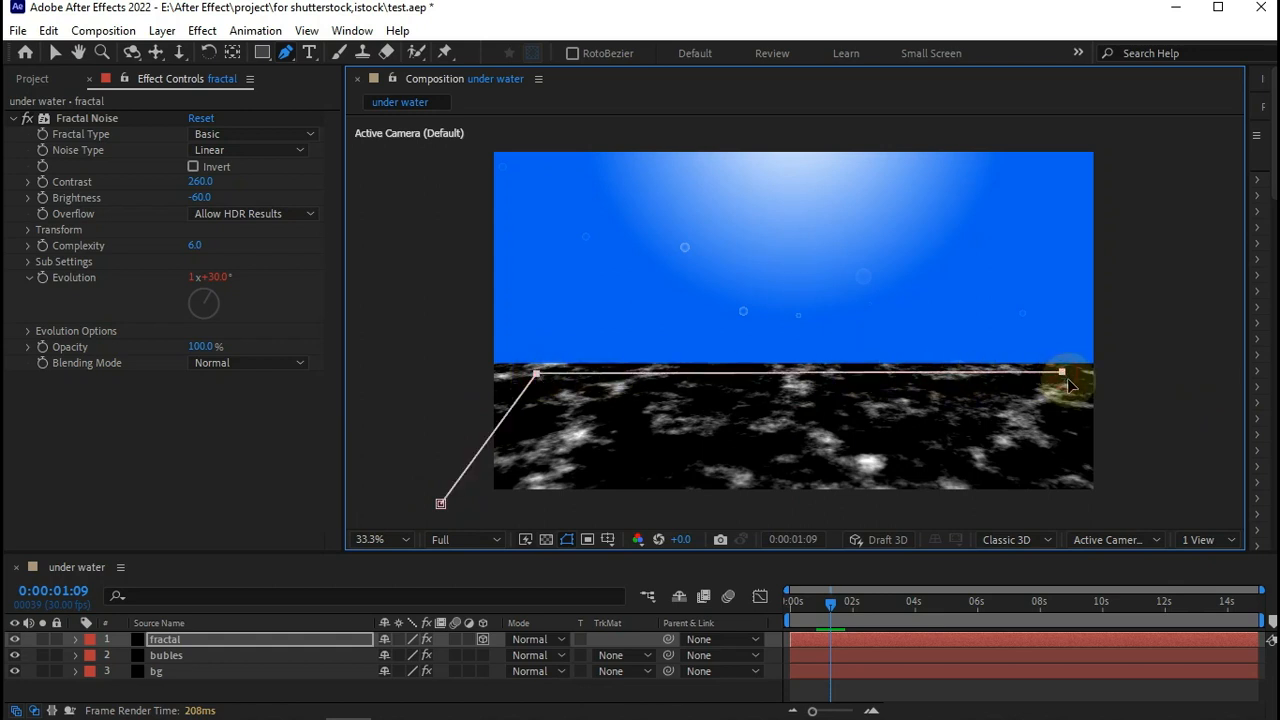
left_click(1134, 512)
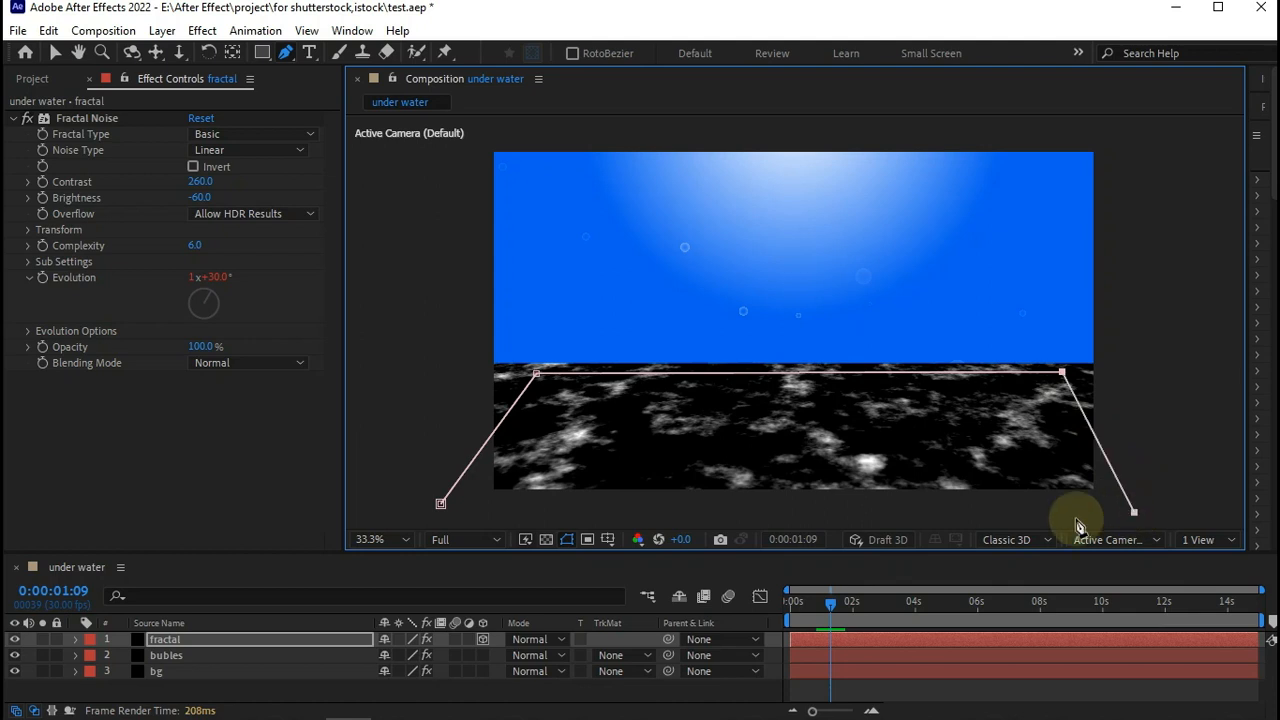
left_click(441, 504)
Set the fractal layer's Mask Feather to 150 pixels, collapse its properties, and return to the Selection tool
left_click(195, 644)
key("m")
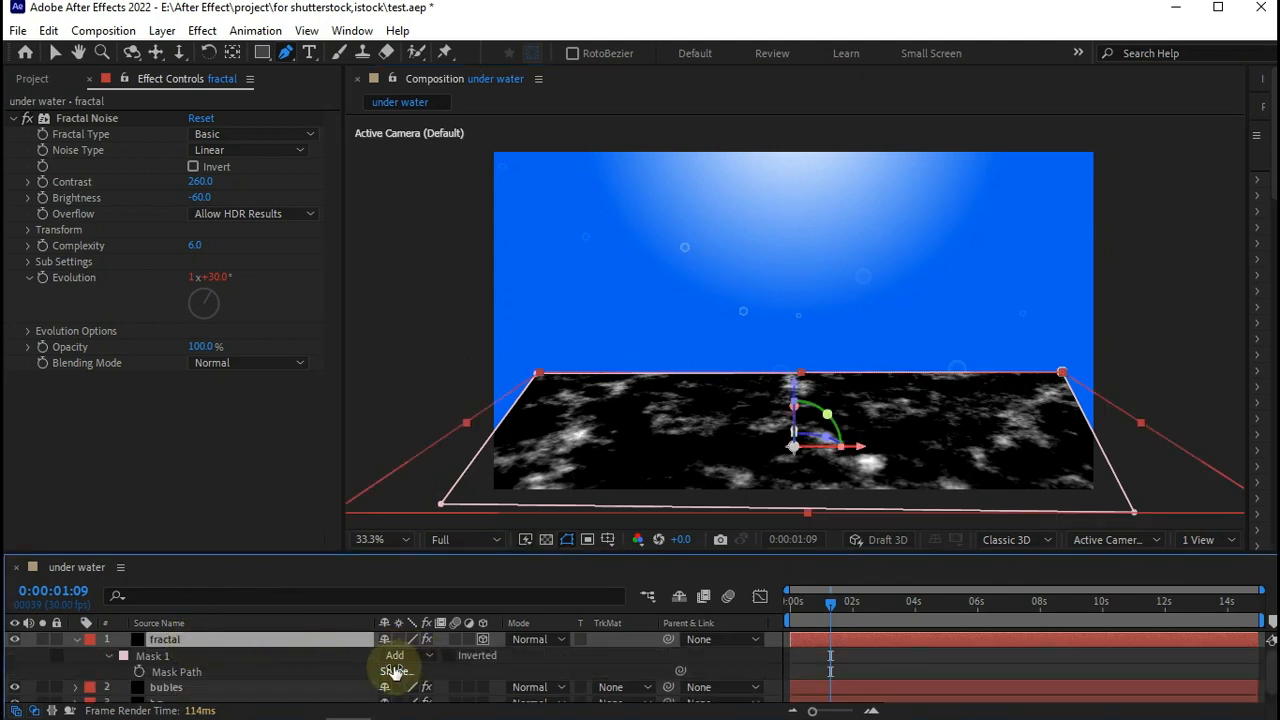
key("f")
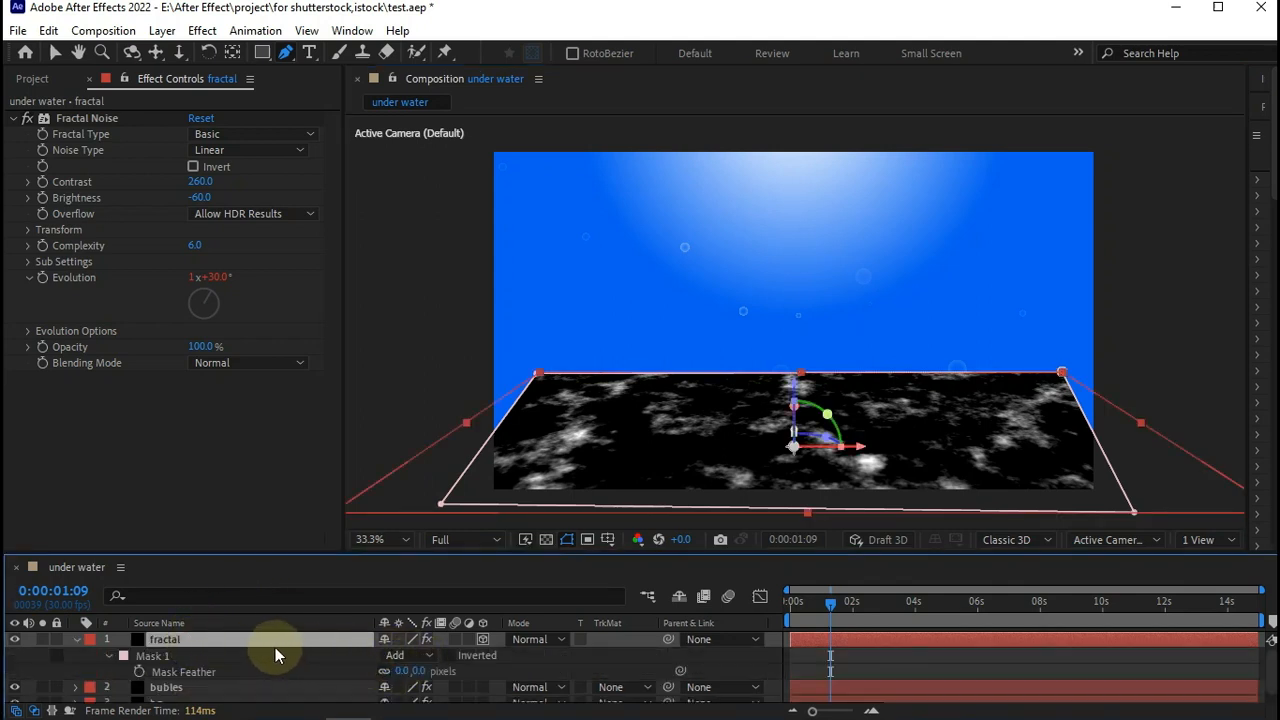
left_click(402, 670)
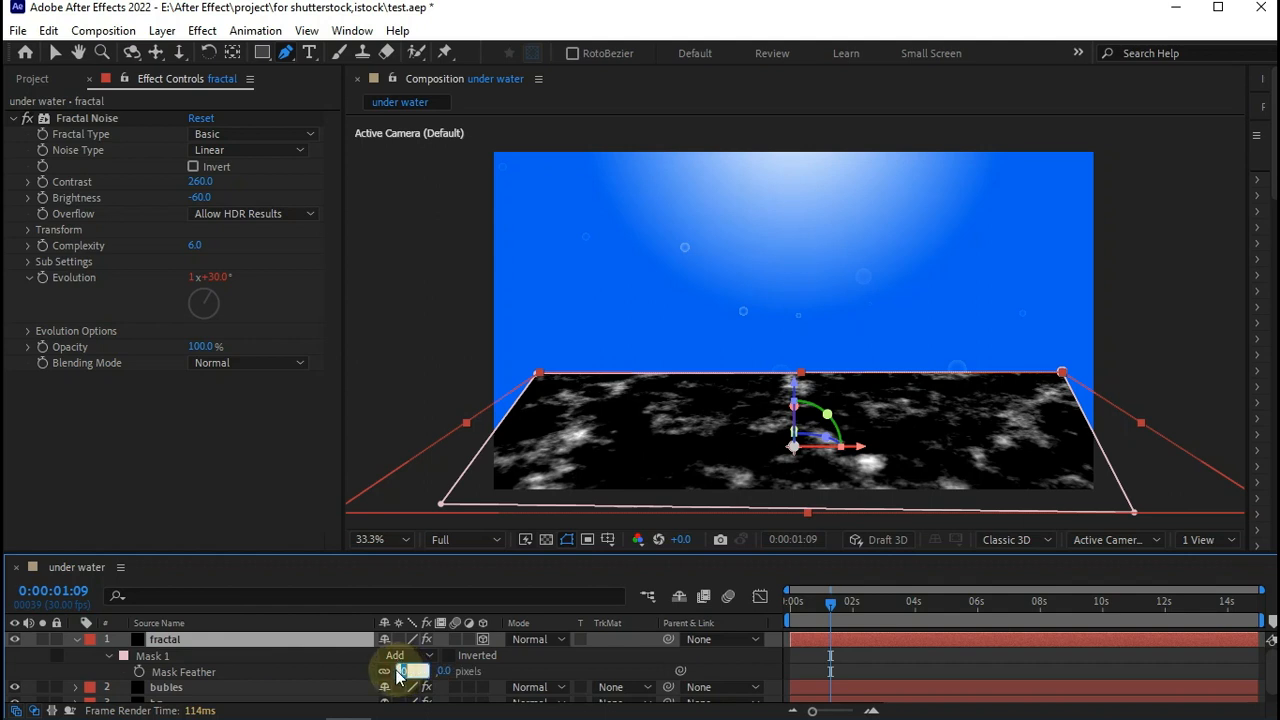
type("15")
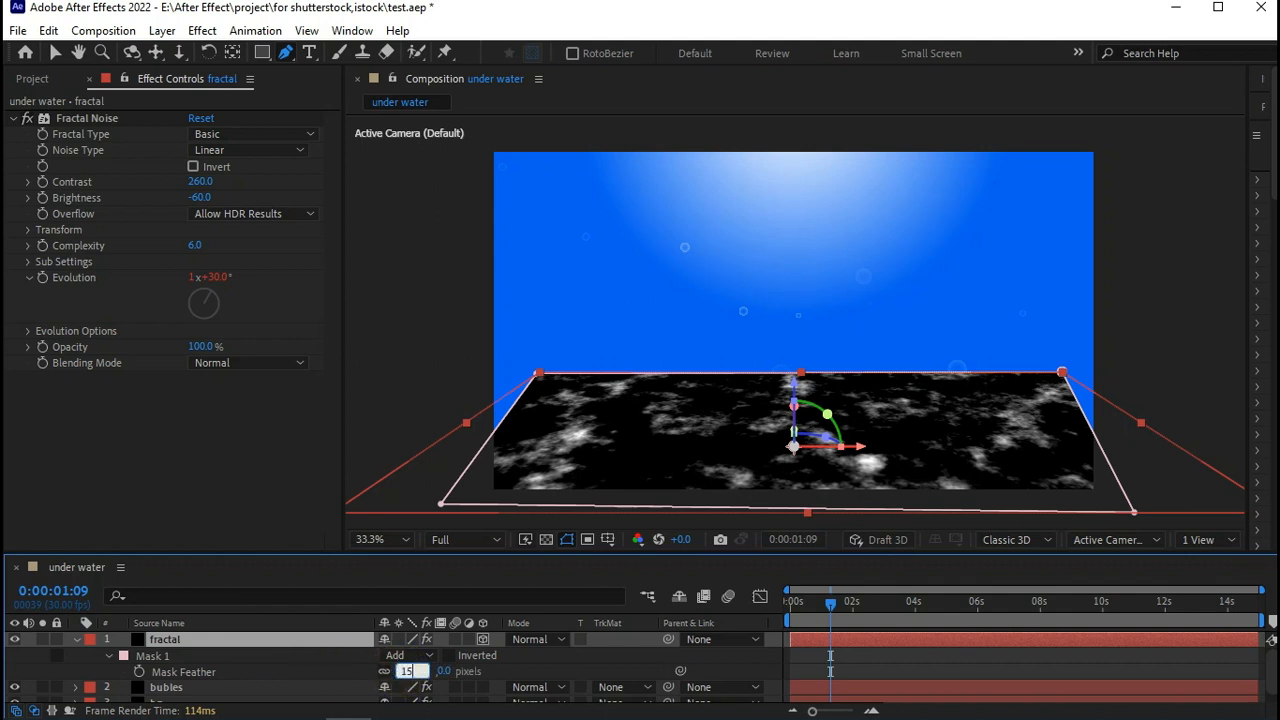
type("0")
left_click(322, 672)
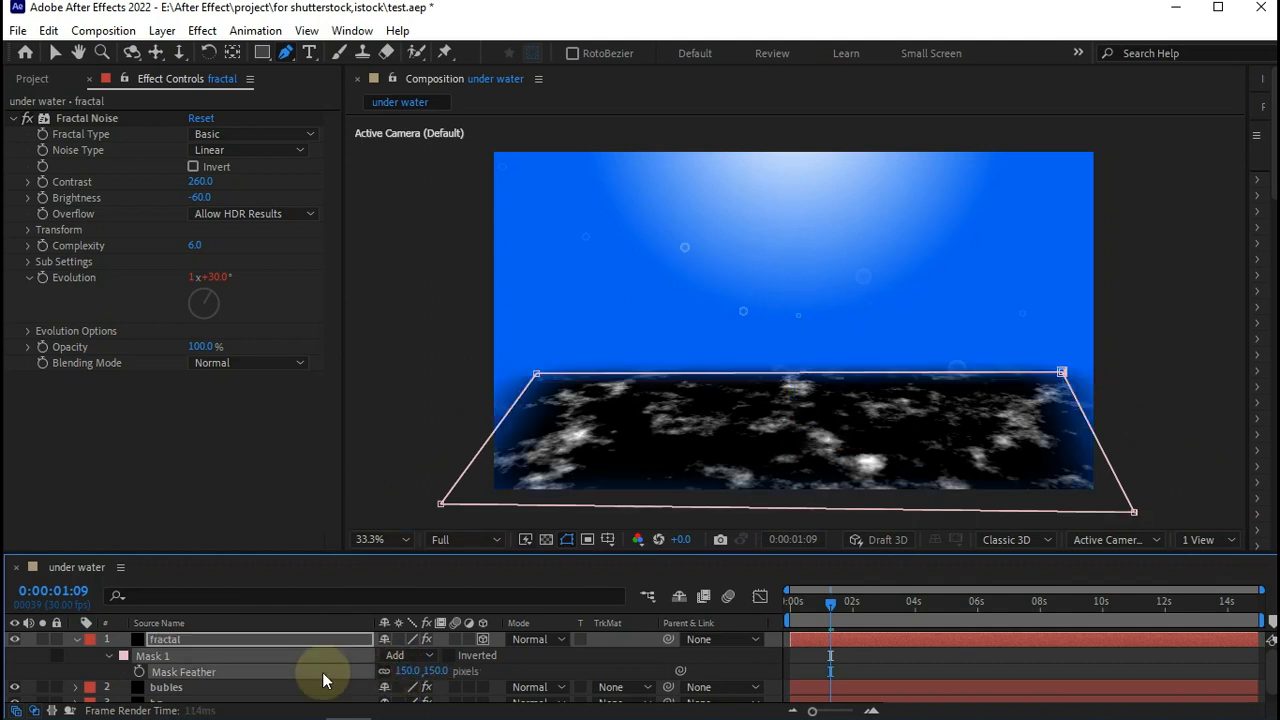
left_click(80, 640)
left_click(55, 60)
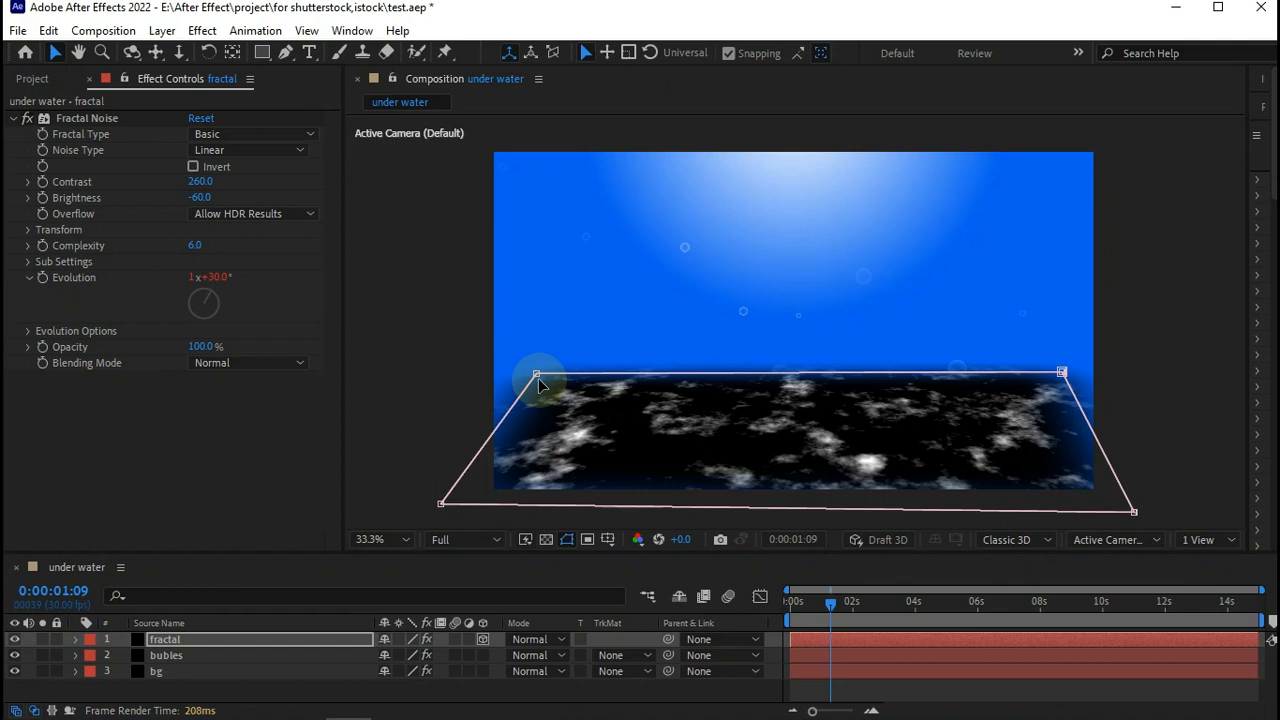
Set the fractal layer's blending mode to Add and hide the mask outlines in the composition view
left_click(532, 640)
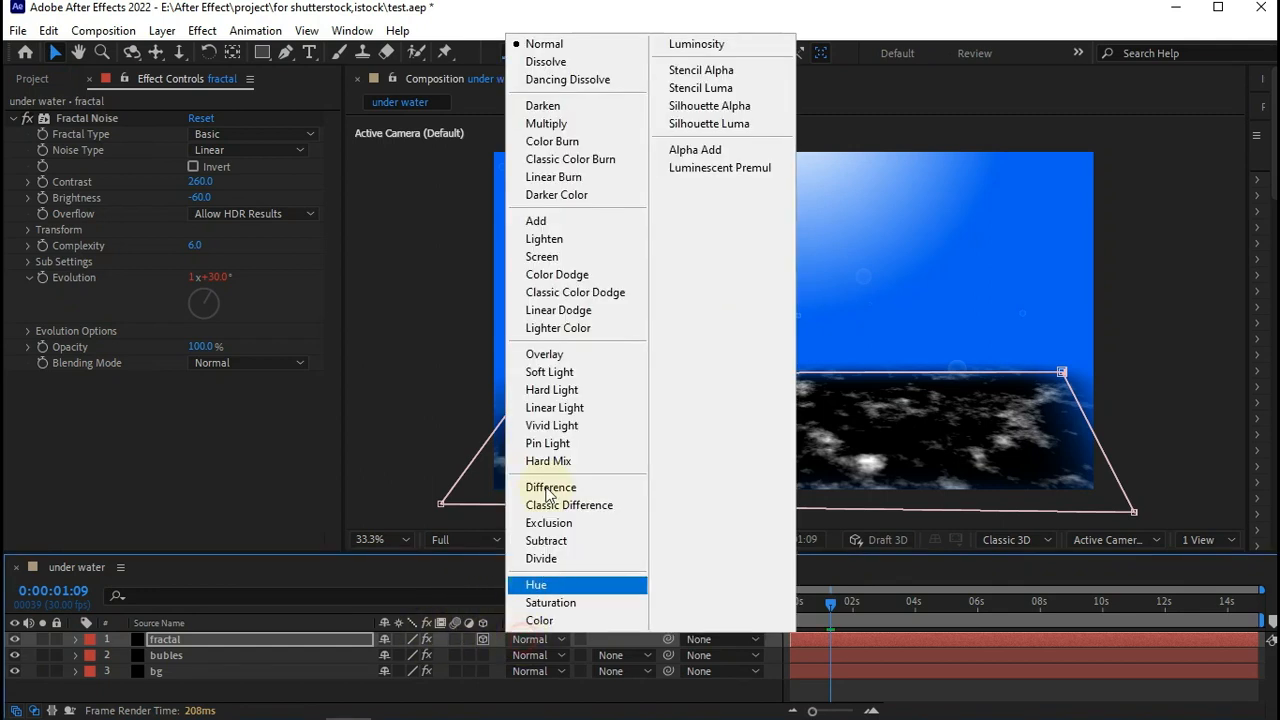
left_click(548, 221)
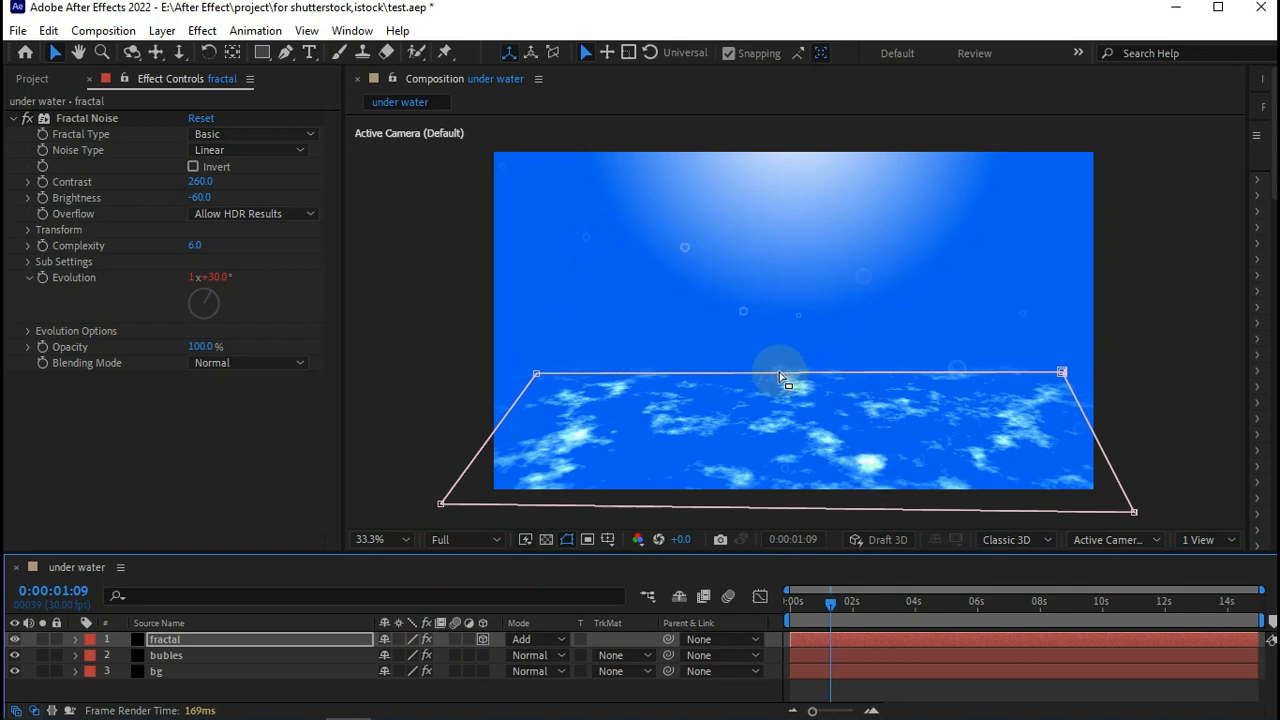
left_click(568, 540)
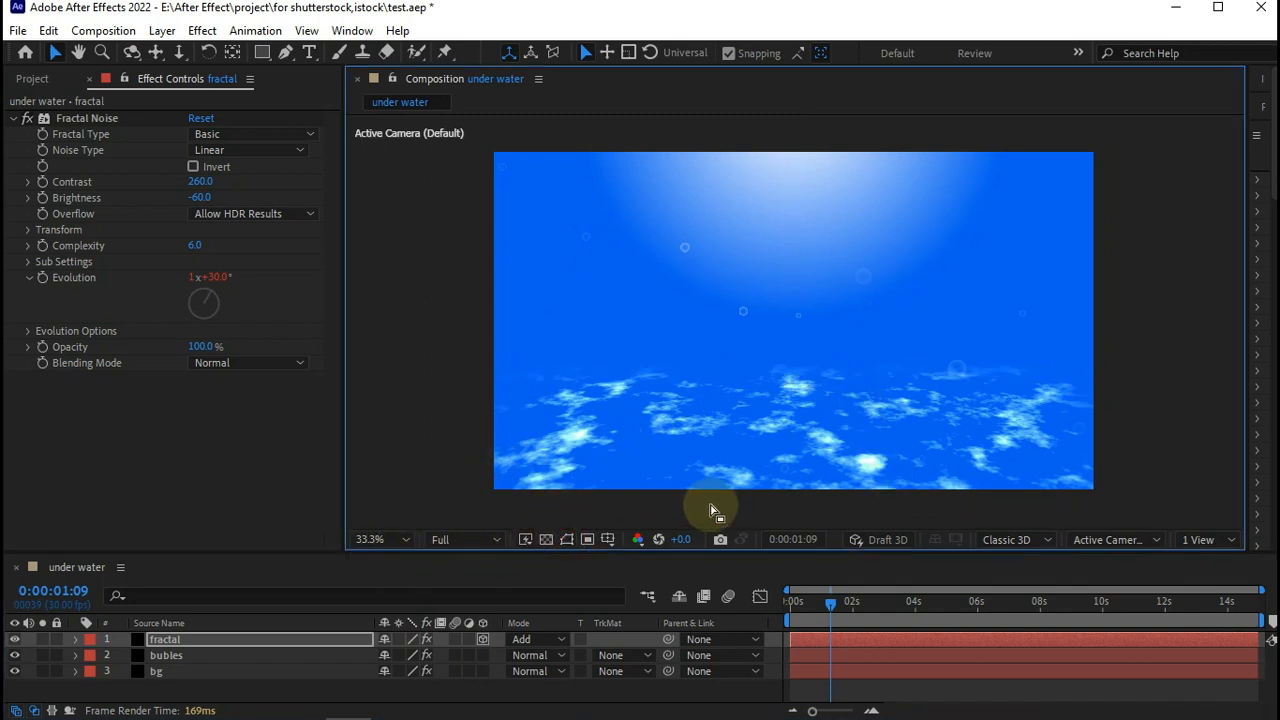
Preview the blended light patterns from the start of the composition
left_click_drag(830, 601, 777, 608)
key("space")
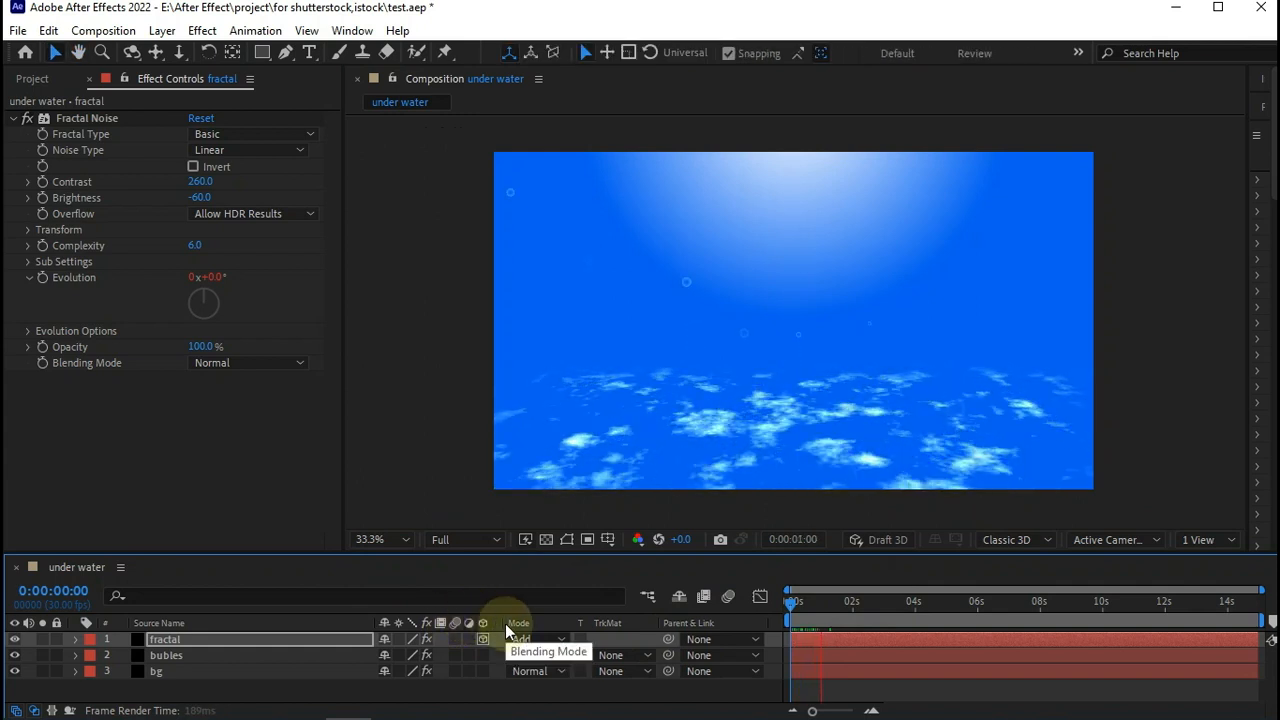
key("space")
Raise the bg layer's Gradient Ramp start point above the frame to about 978, -549, and save the project
left_click(226, 668)
key("comma")
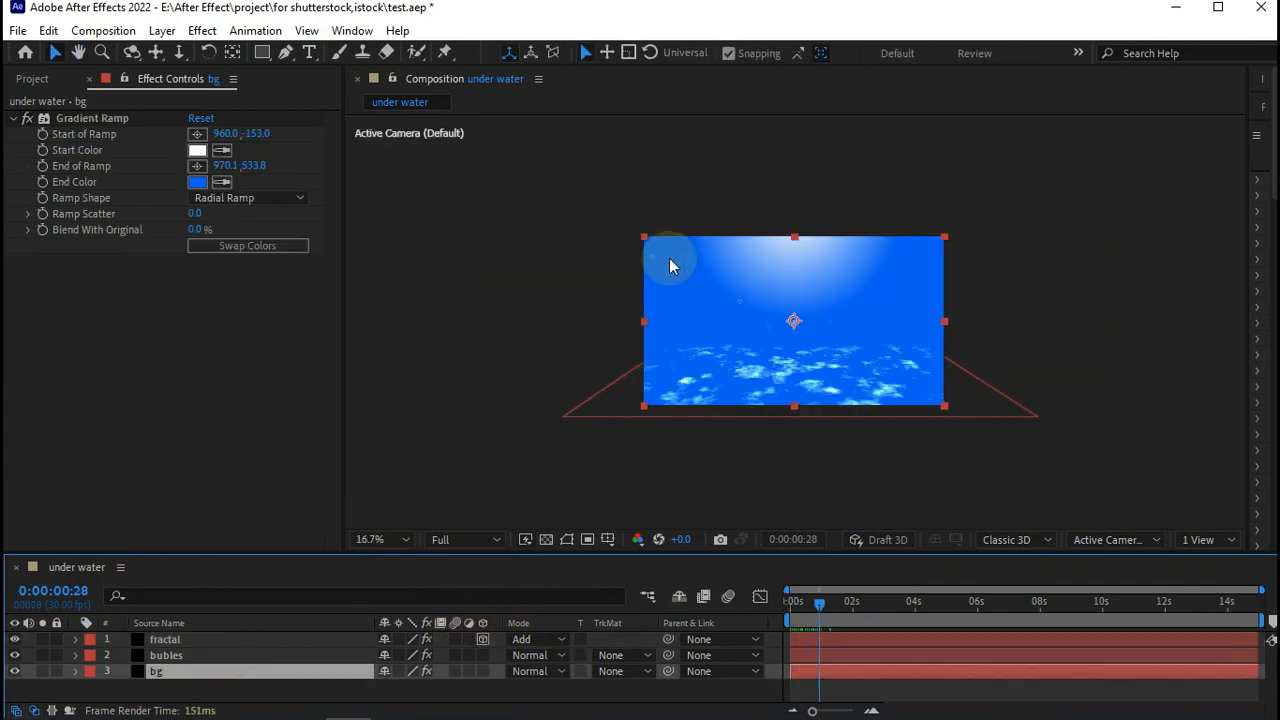
left_click(88, 120)
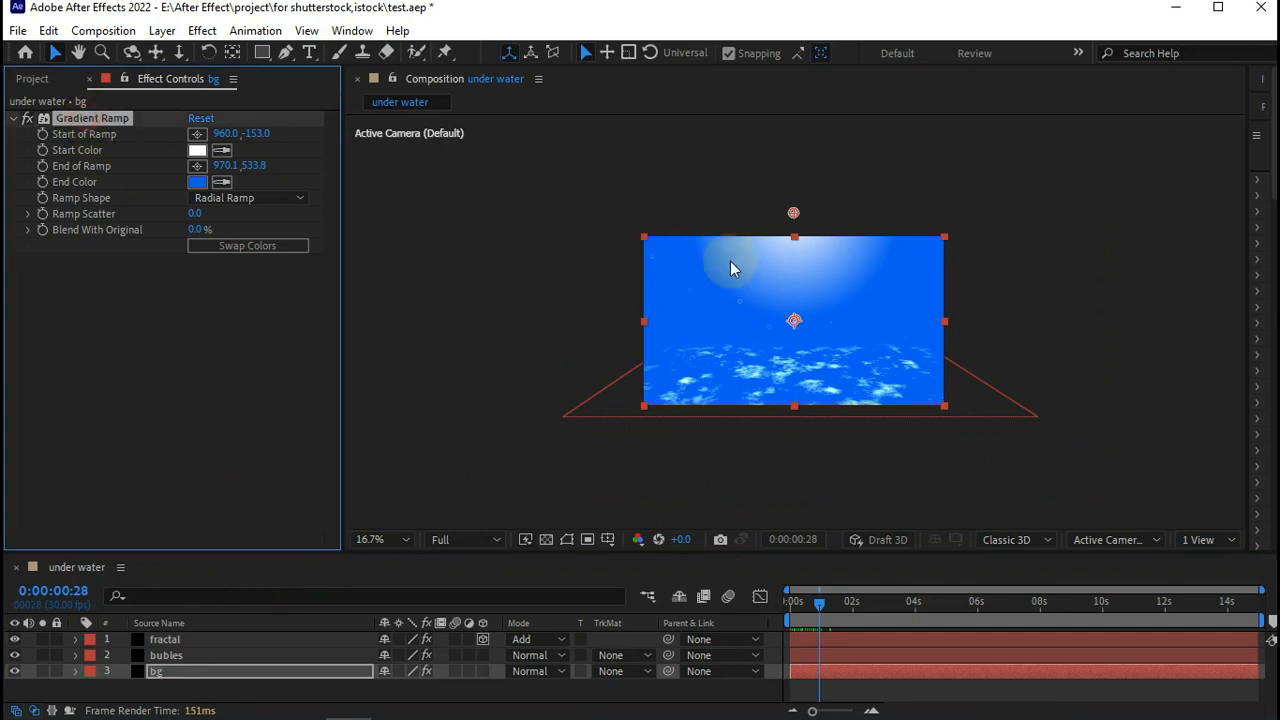
left_click_drag(796, 216, 797, 151)
left_click(378, 539)
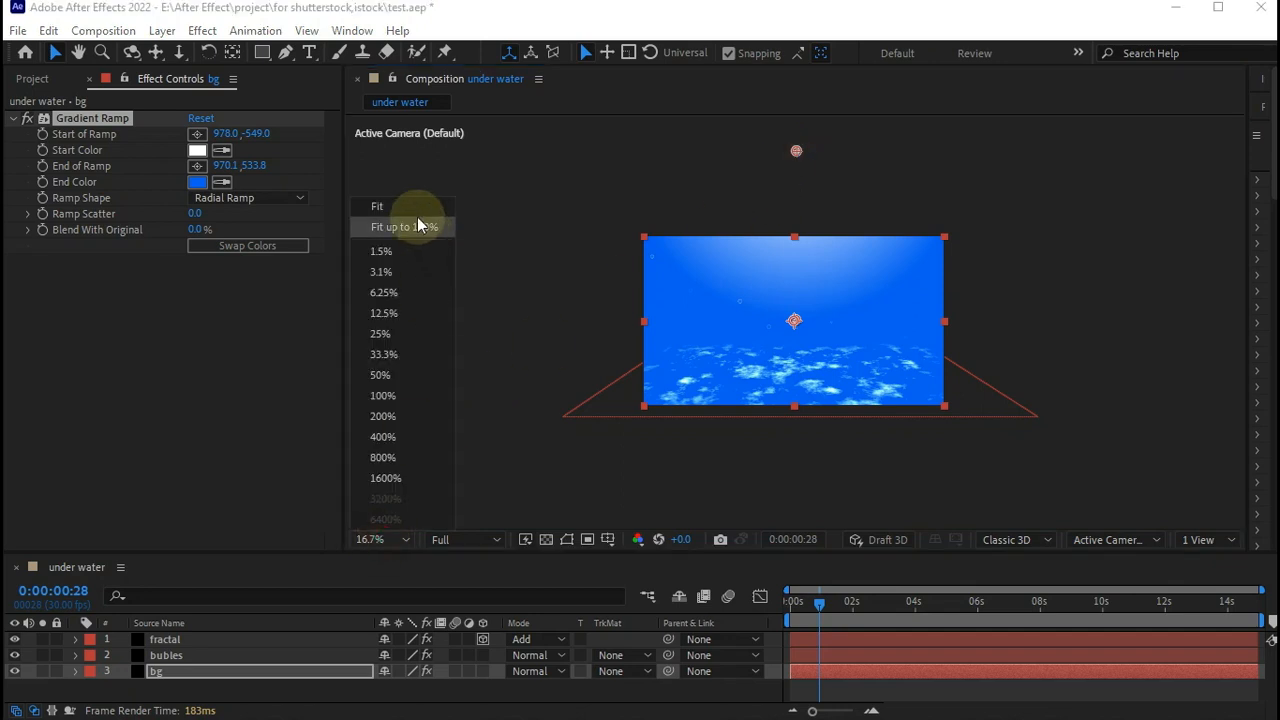
left_click(415, 229)
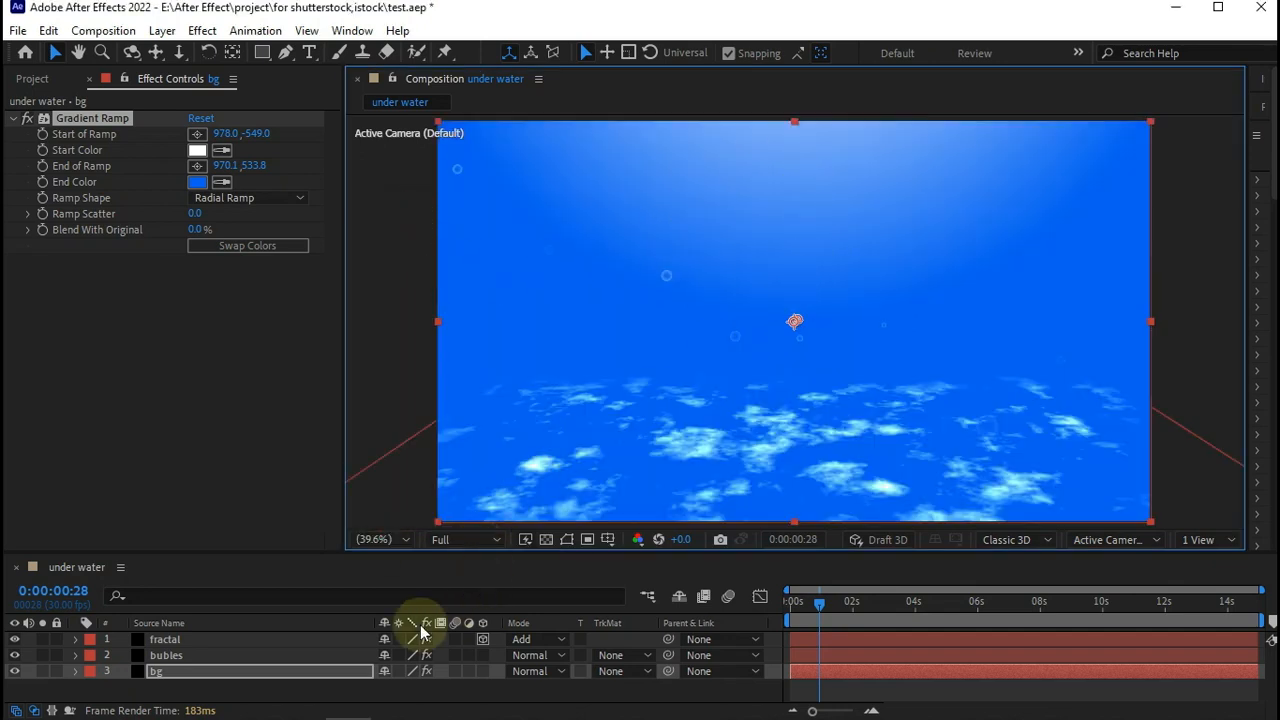
left_click(310, 690)
key("ctrl+s")
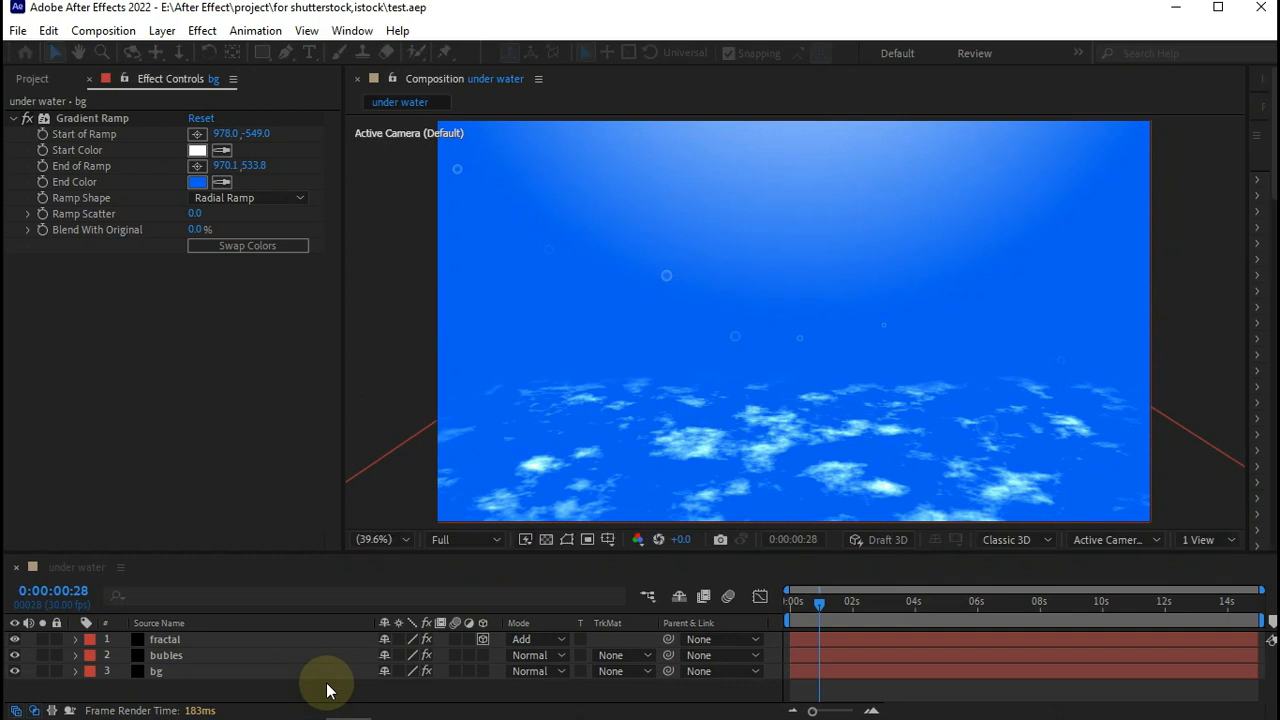
Tilt the fractal layer flatter by setting its X orientation to about 269.8°
left_click(253, 639)
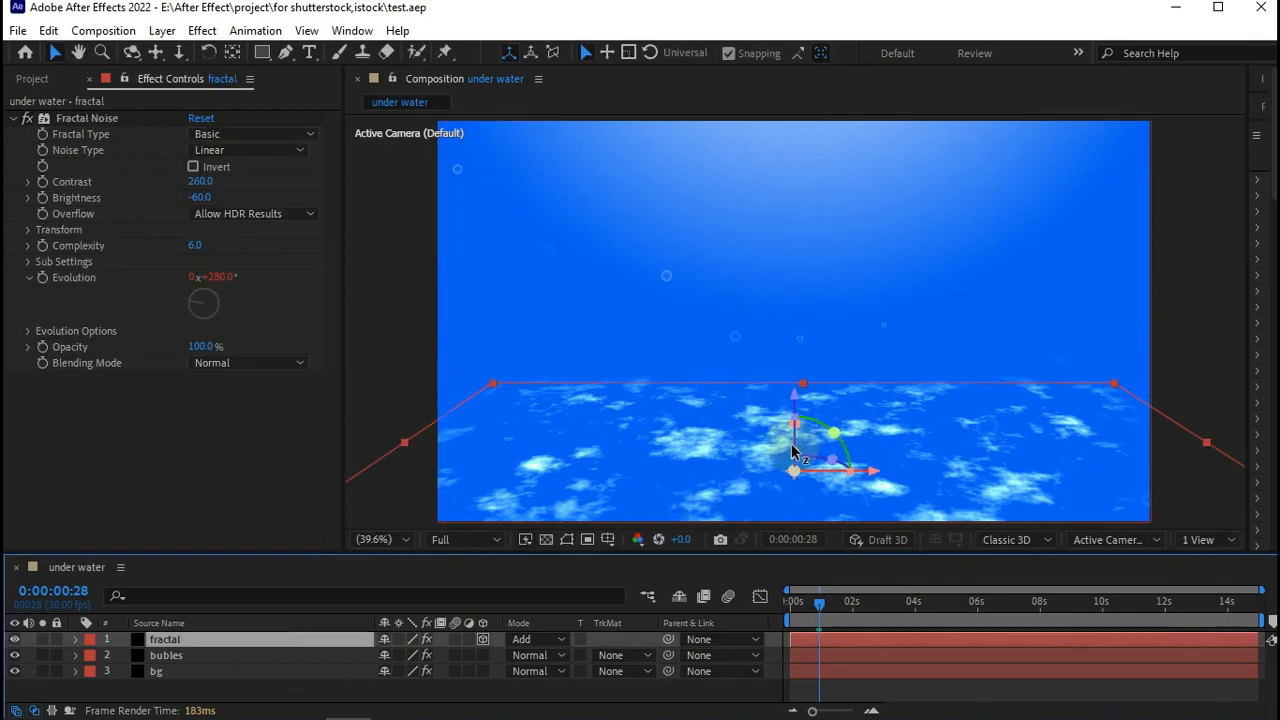
left_click(796, 447)
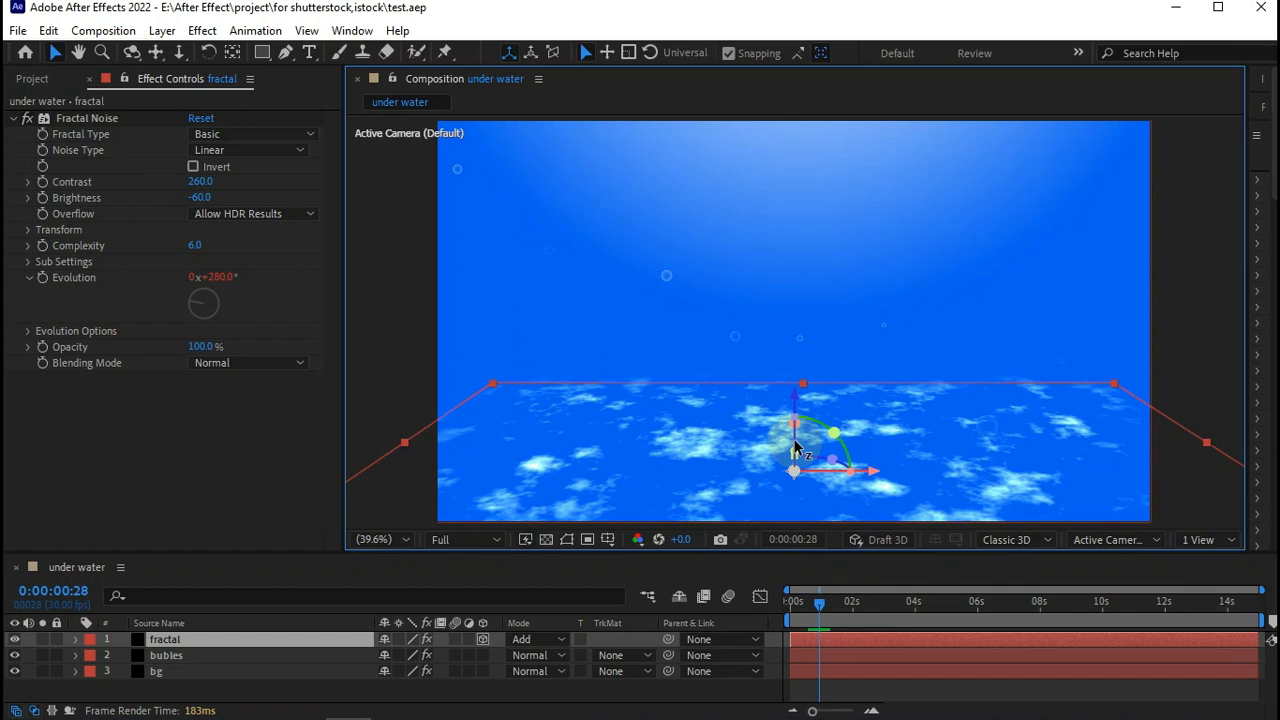
mouse_move(796, 447)
left_mouse_down()
mouse_move(768, 455)
mouse_move(796, 462)
left_mouse_up()
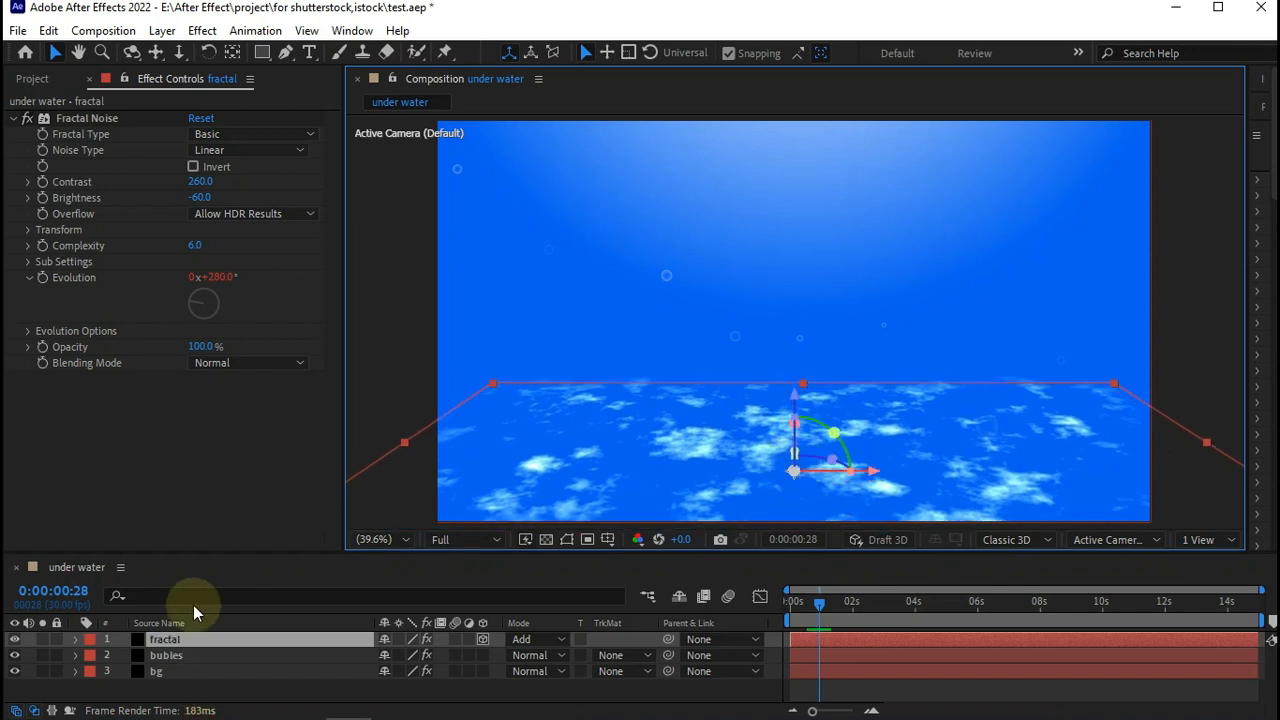
key("r")
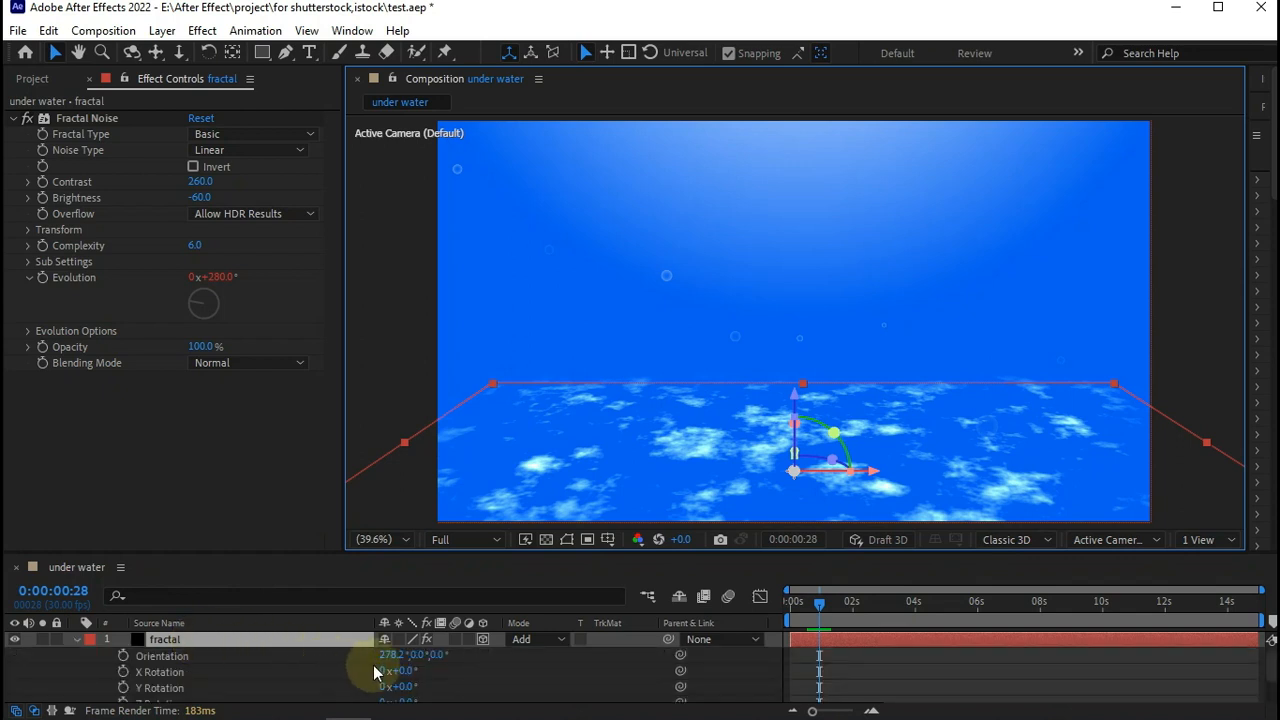
left_click_drag(391, 654, 359, 663)
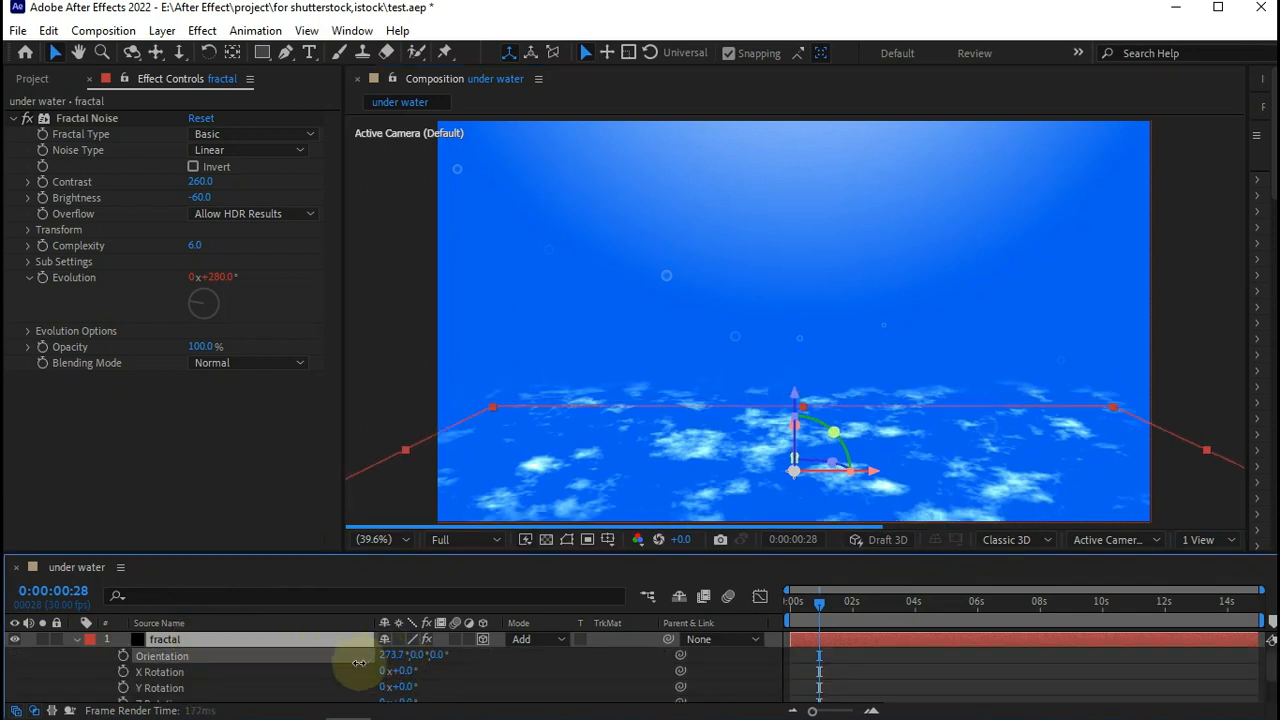
left_click_drag(352, 667, 334, 671)
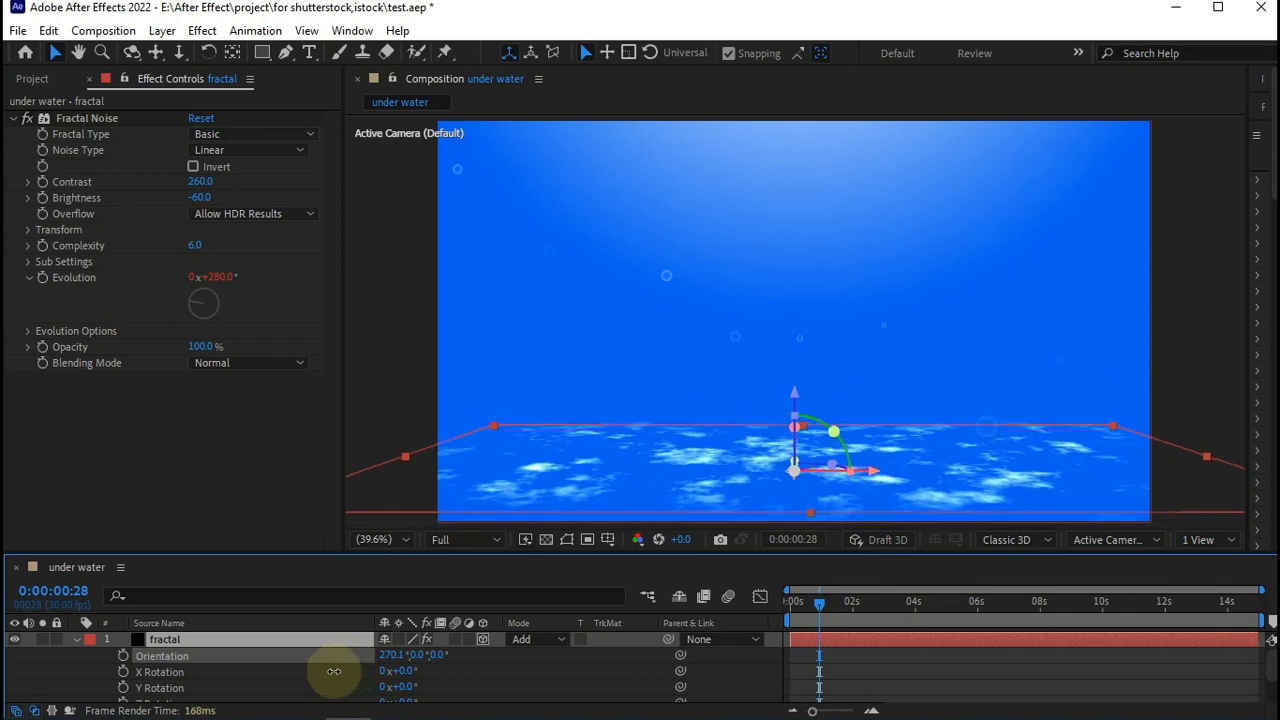
left_click_drag(333, 671, 331, 671)
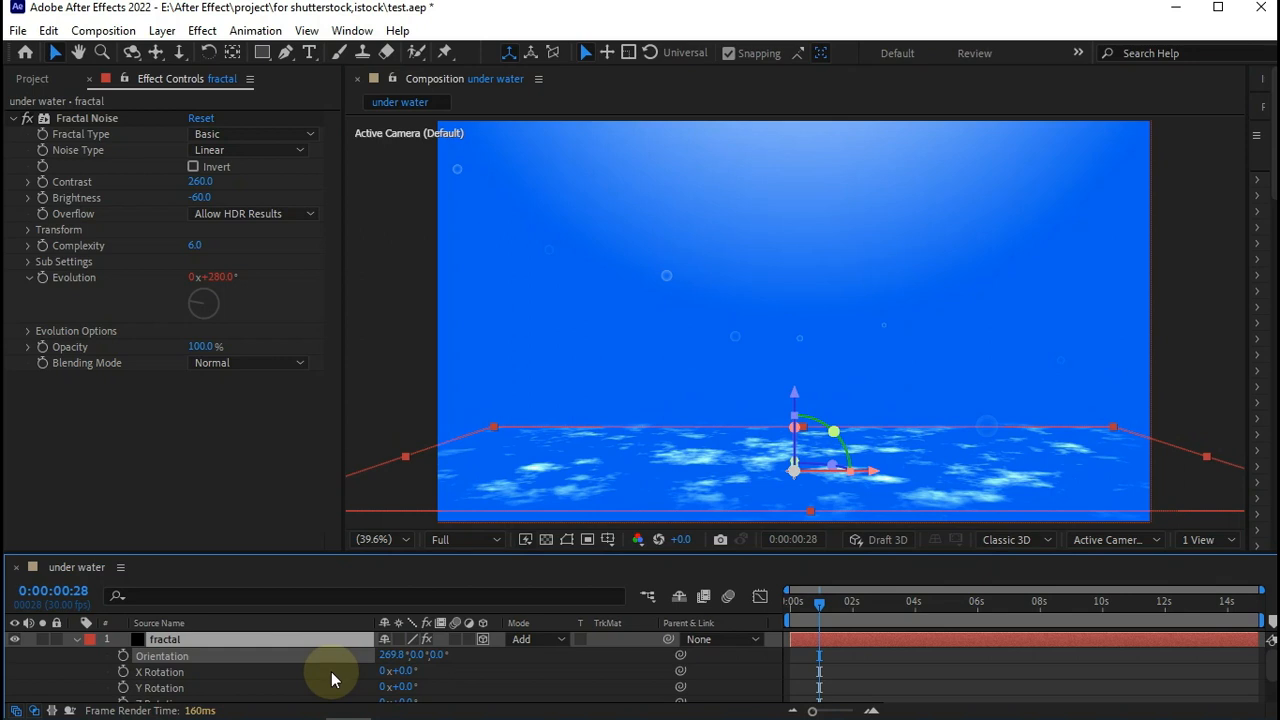
Play the animation from the first frame to check the flatter floor
left_click(384, 395)
left_click_drag(814, 601, 726, 601)
key("space")
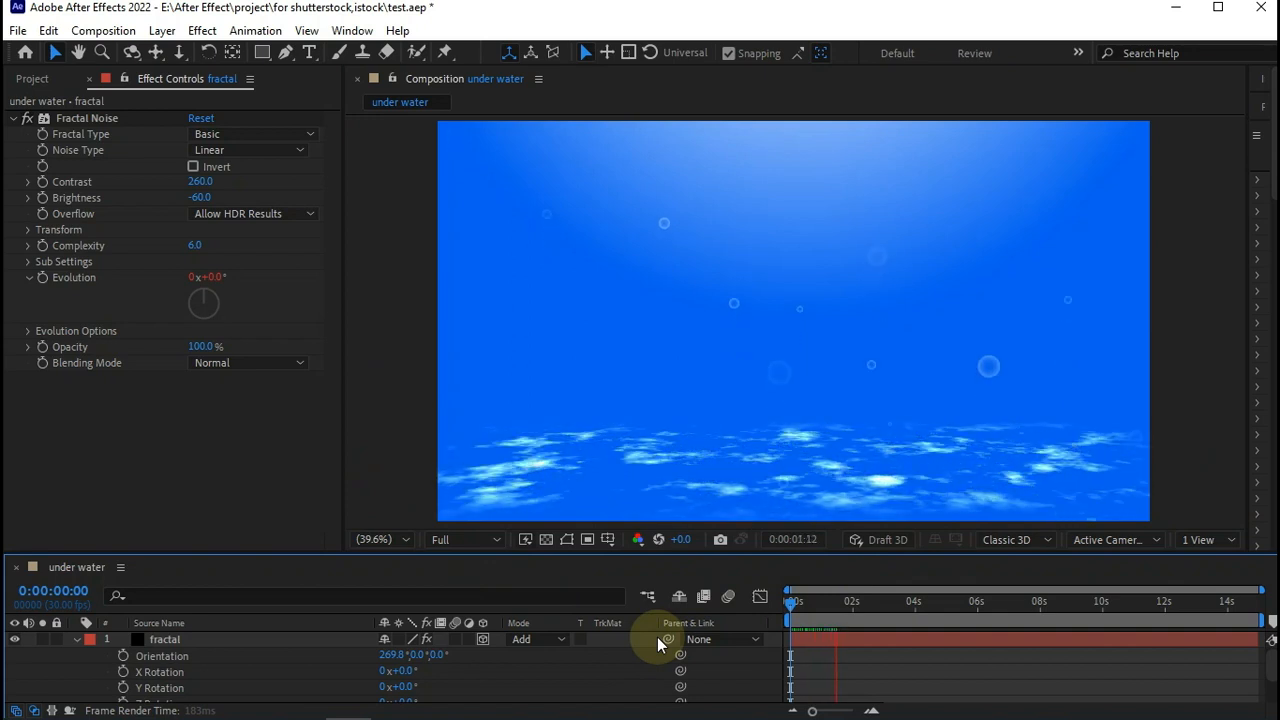
key("space")
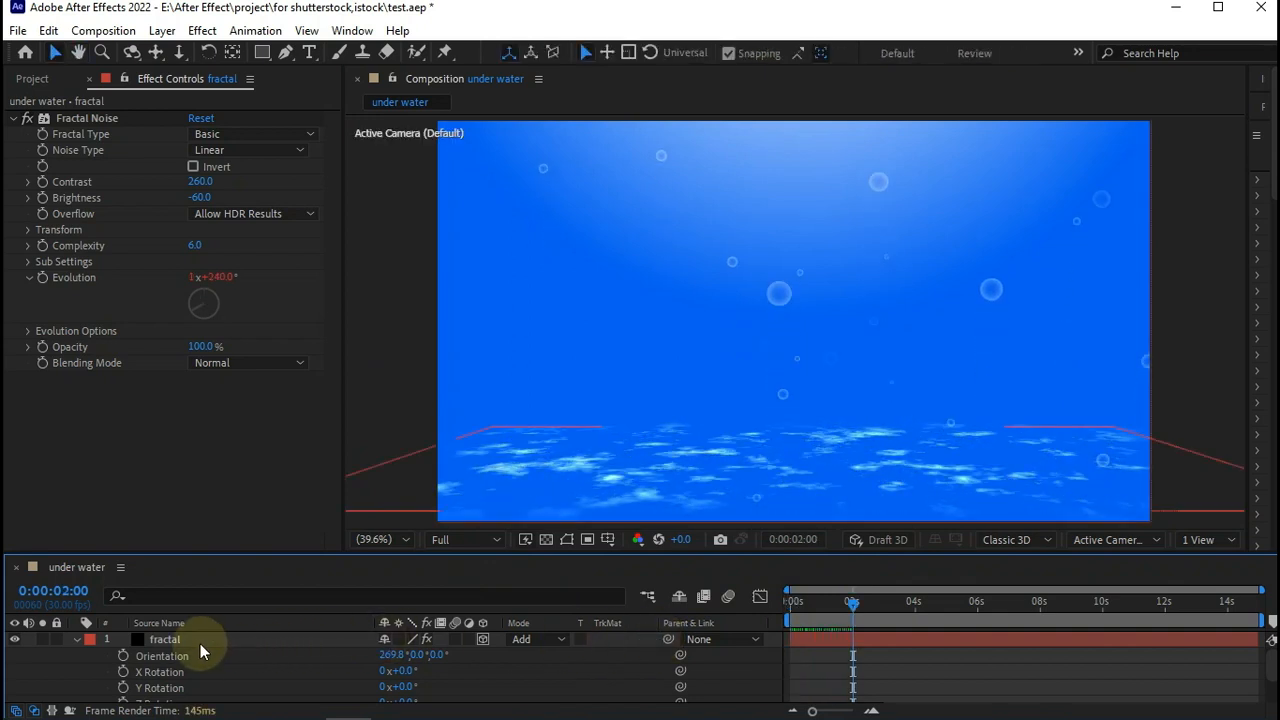
Increase the fractal layer's Y scale to about 280.1%, then deselect the layer
left_click(200, 641)
key("s")
left_click_drag(436, 656, 632, 652)
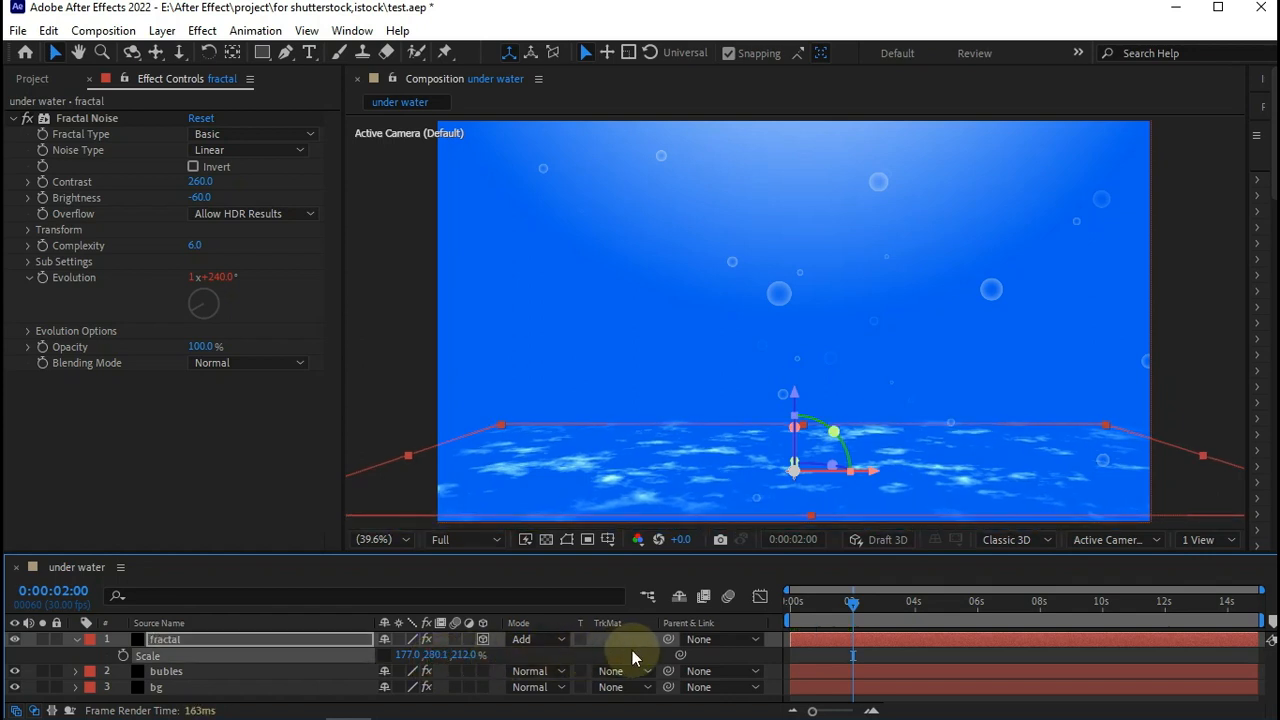
left_click(406, 412)
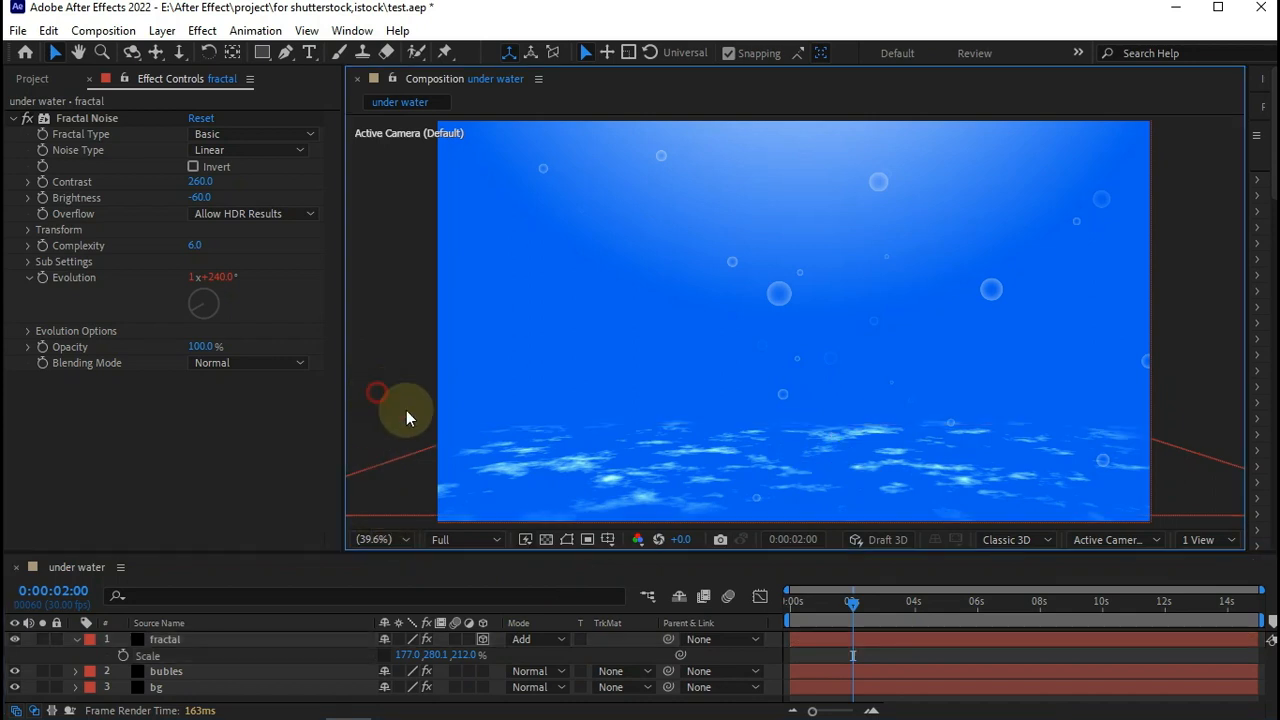
Inspect the floor's light patterns at 100% magnification, then save the project and collapse the fractal layer
key("slash")
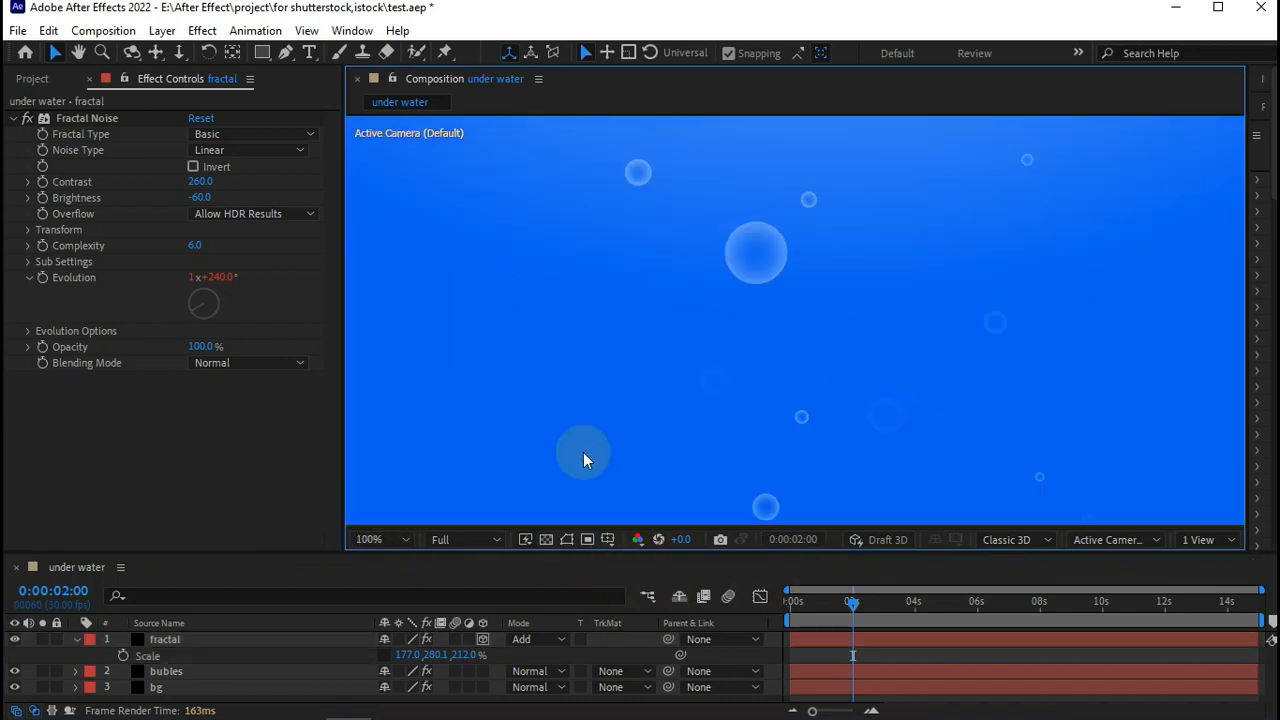
left_click_drag(523, 462, 773, 287)
left_click_drag(609, 396, 836, 363)
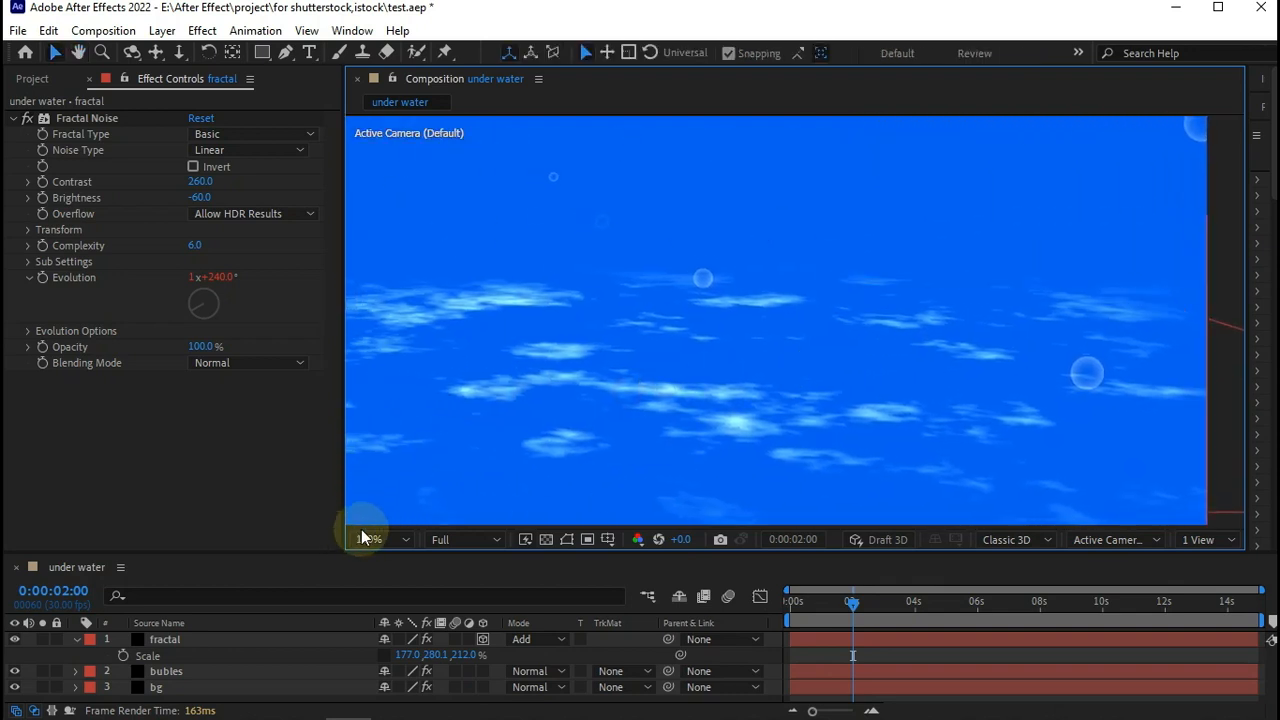
left_click(372, 539)
left_click(372, 207)
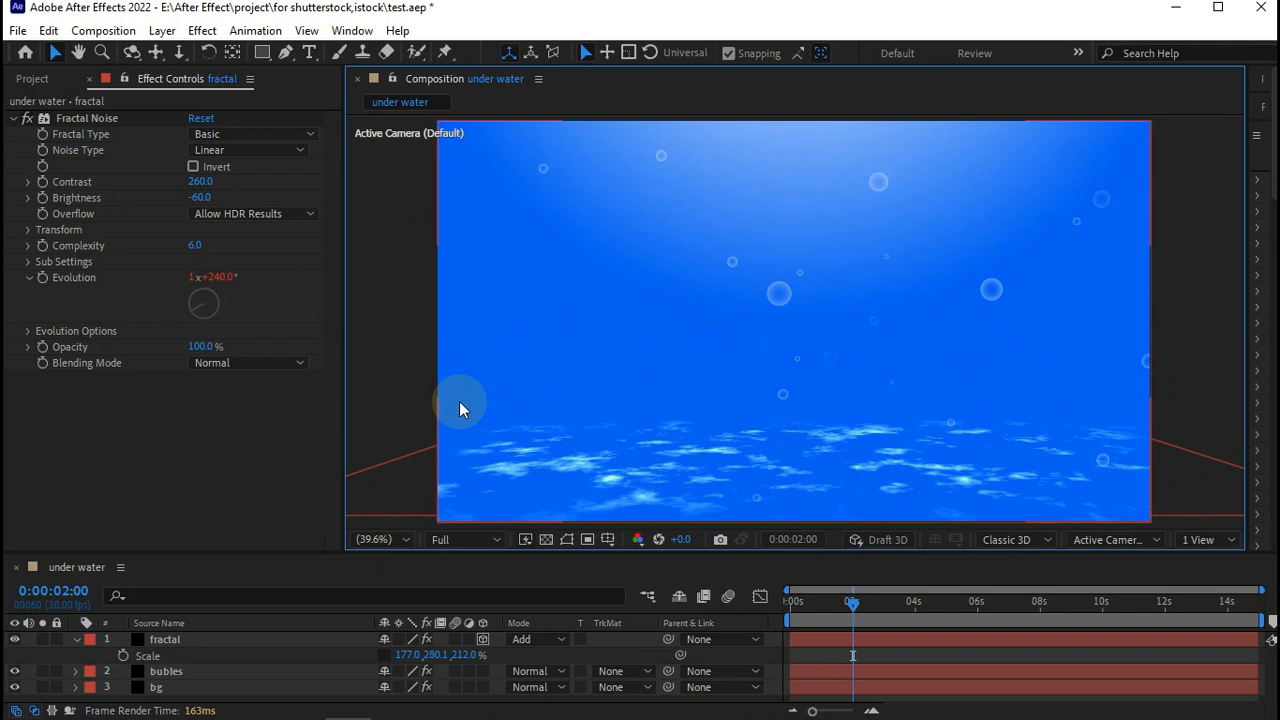
key("ctrl+s")
left_click(77, 641)
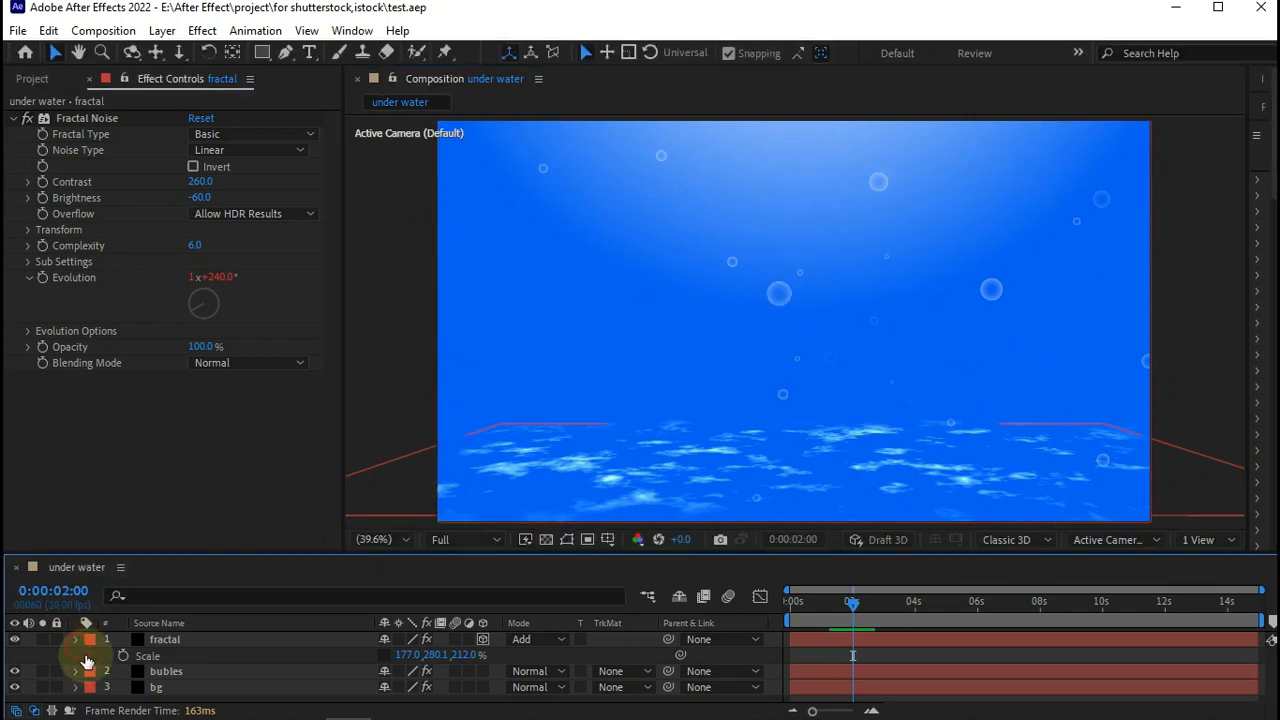
Create a new 1920 × 1080 px black solid named light in the under water composition
right_click(112, 704)
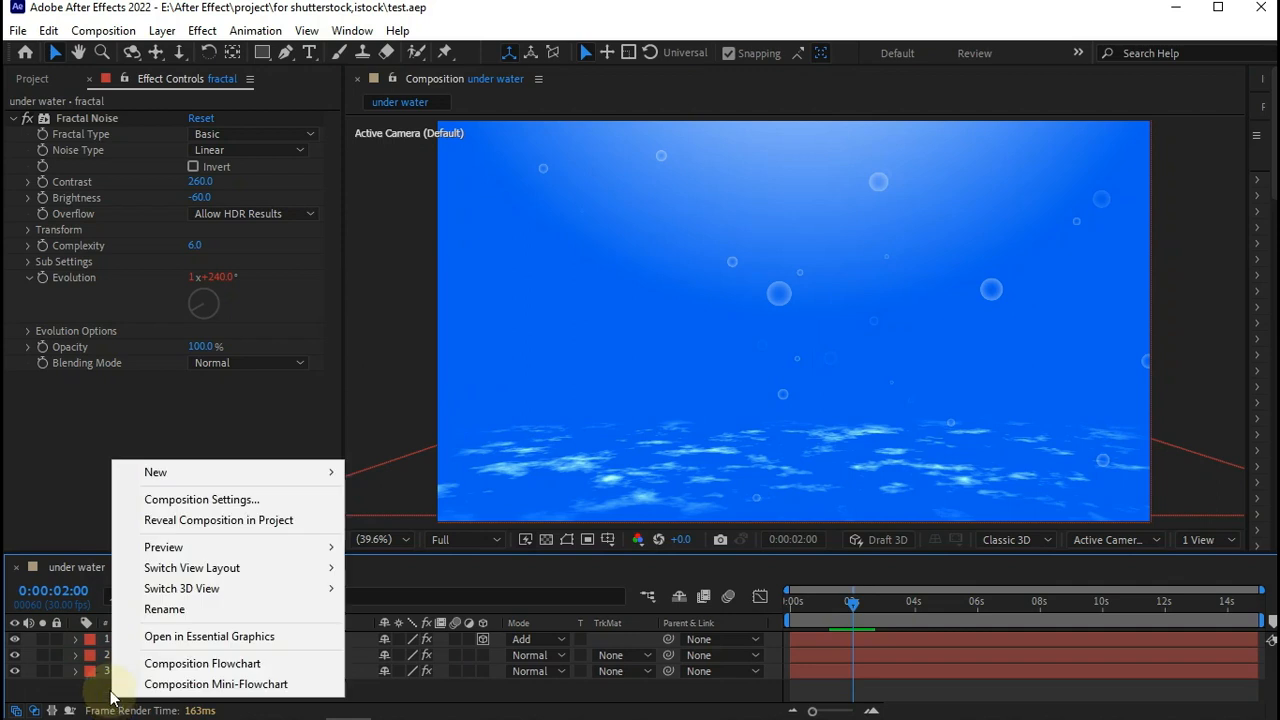
left_click(228, 480)
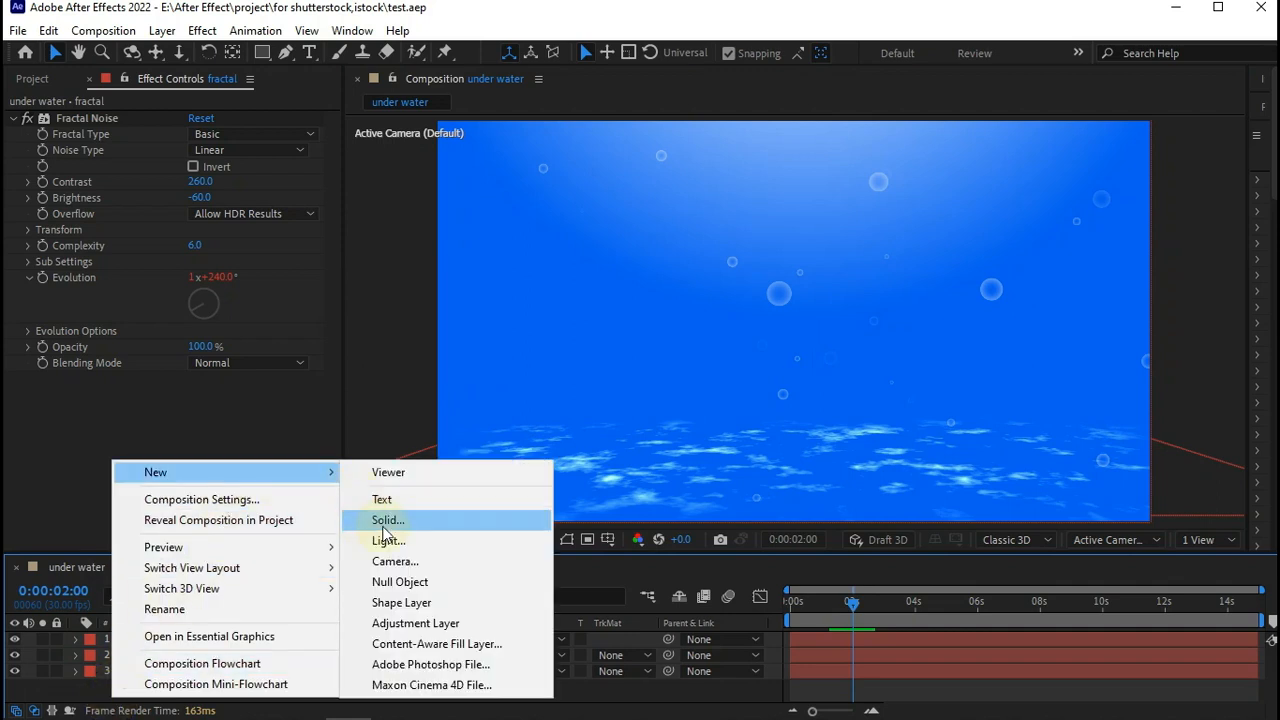
left_click(389, 521)
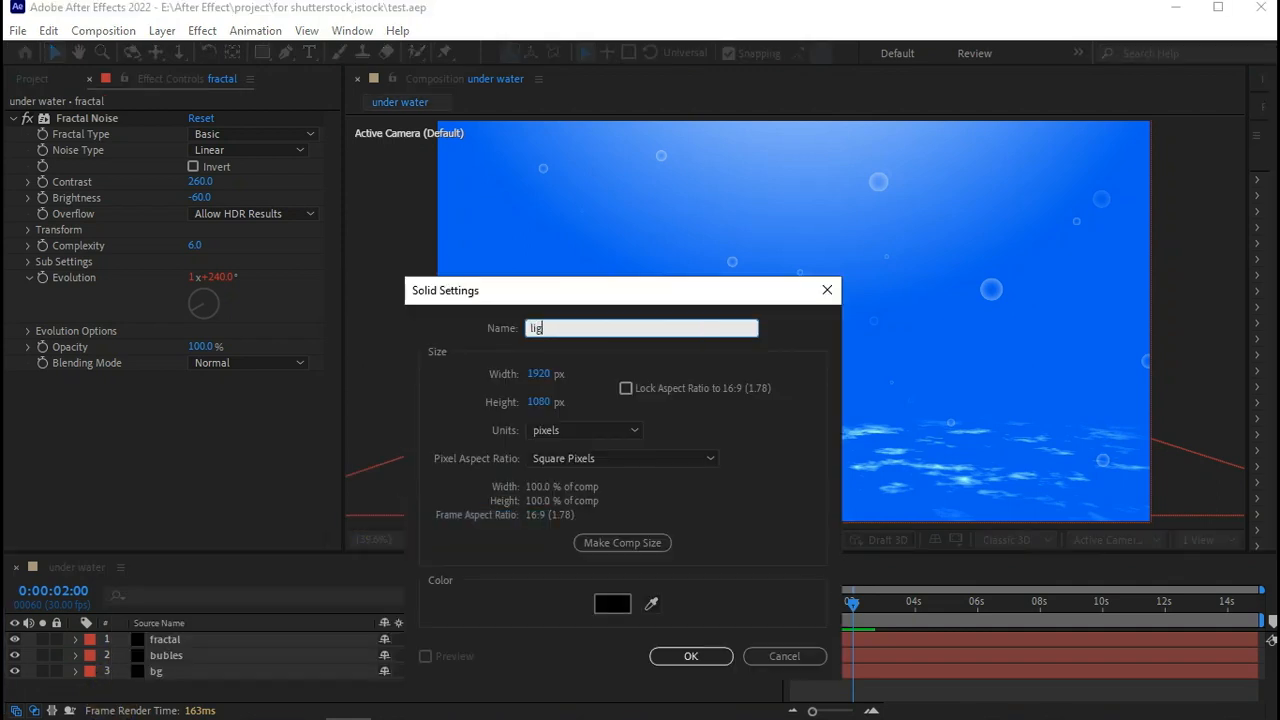
key("Return")
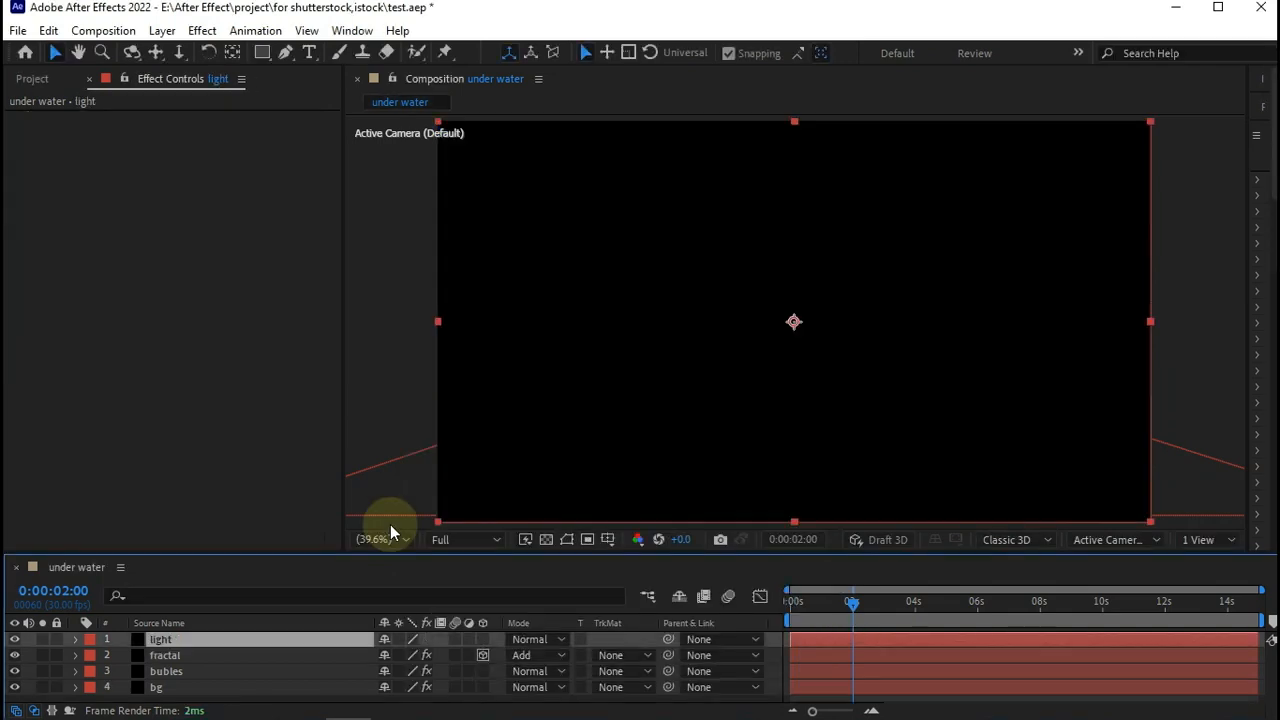
Apply the Fractal Noise effect to the light layer
key("ctrl+space")
type("fract")
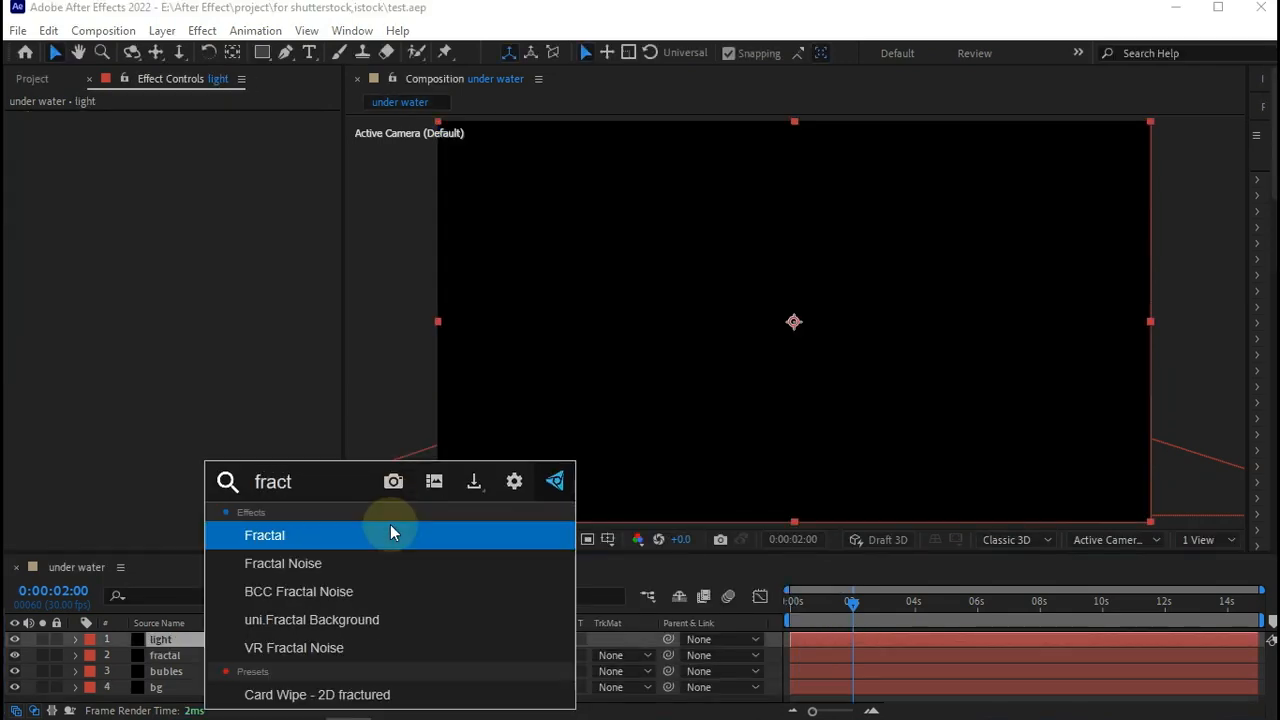
key("Down")
key("Return")
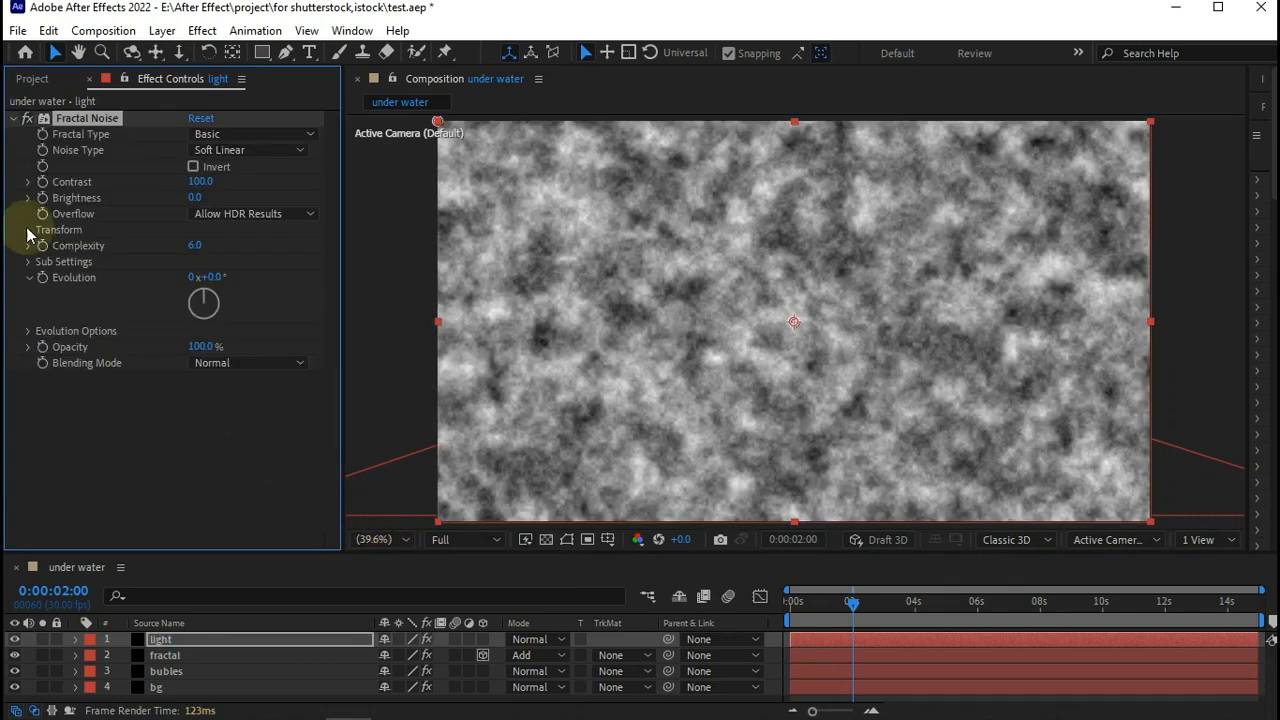
Turn off Uniform Scaling in the light layer's noise transform and set Scale Width to 130 and Scale Height to 1500
left_click(23, 231)
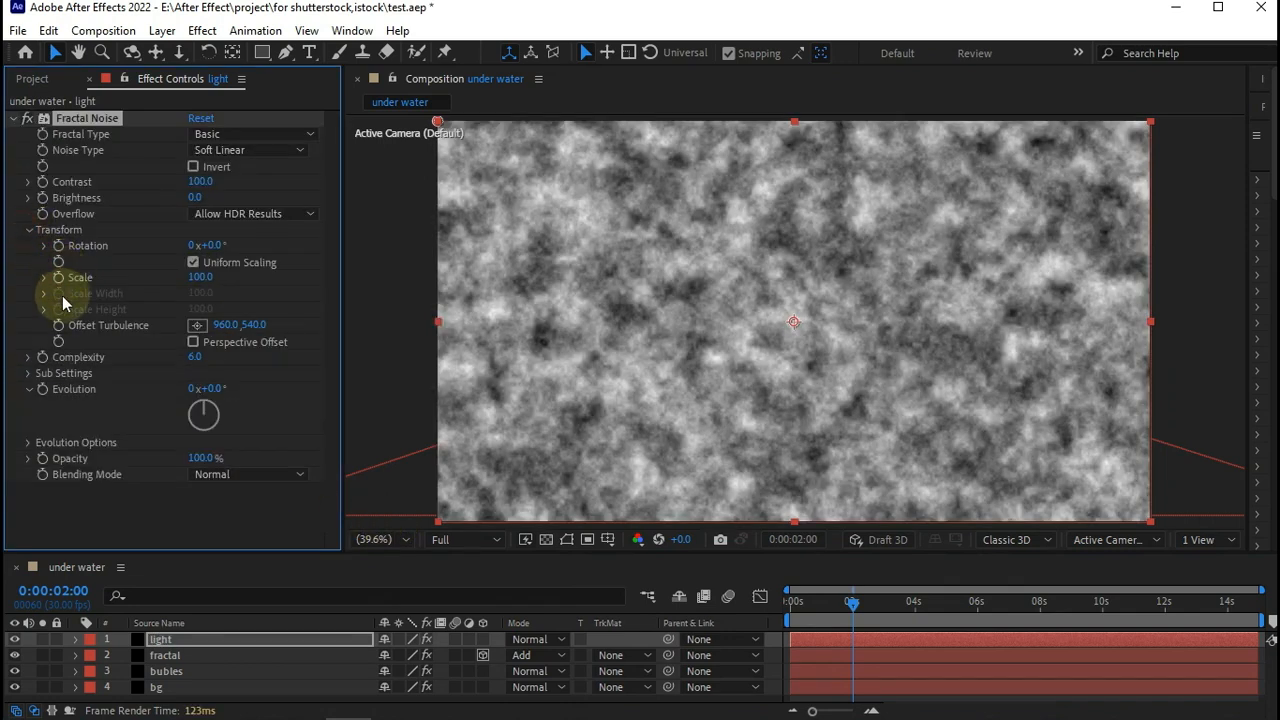
left_click(193, 263)
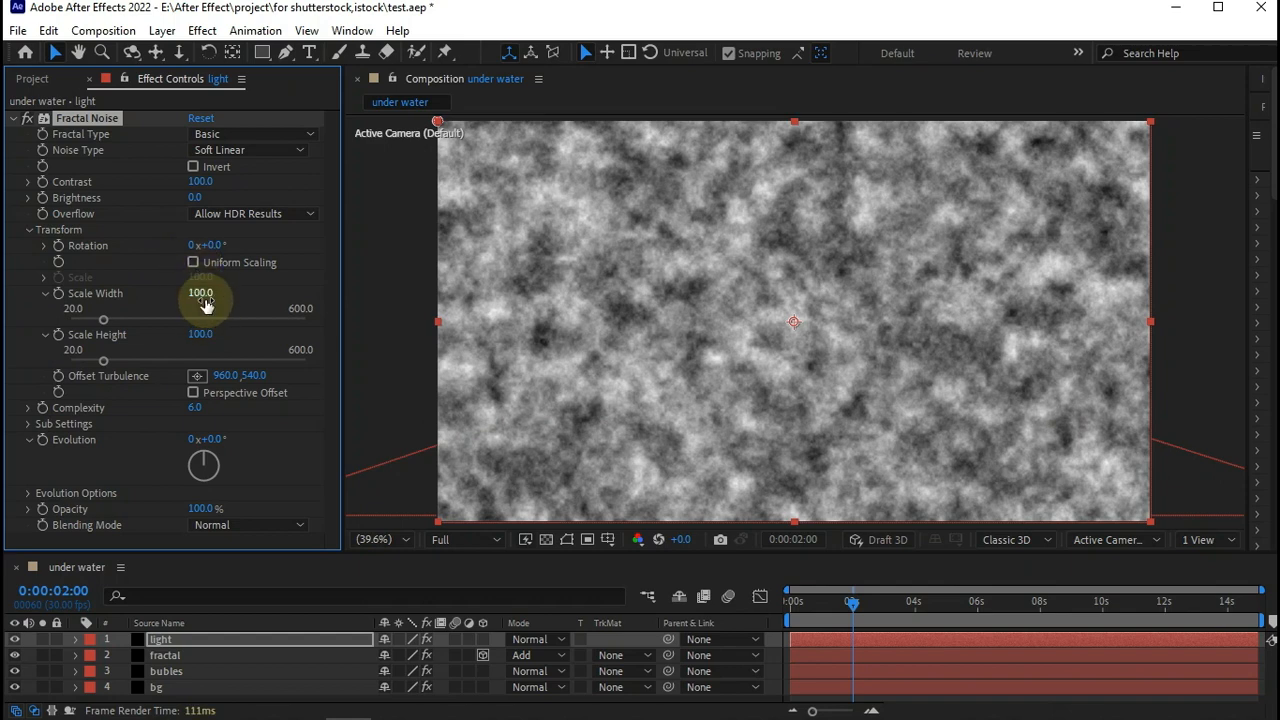
left_click(202, 295)
type("130")
key("Tab")
type("1")
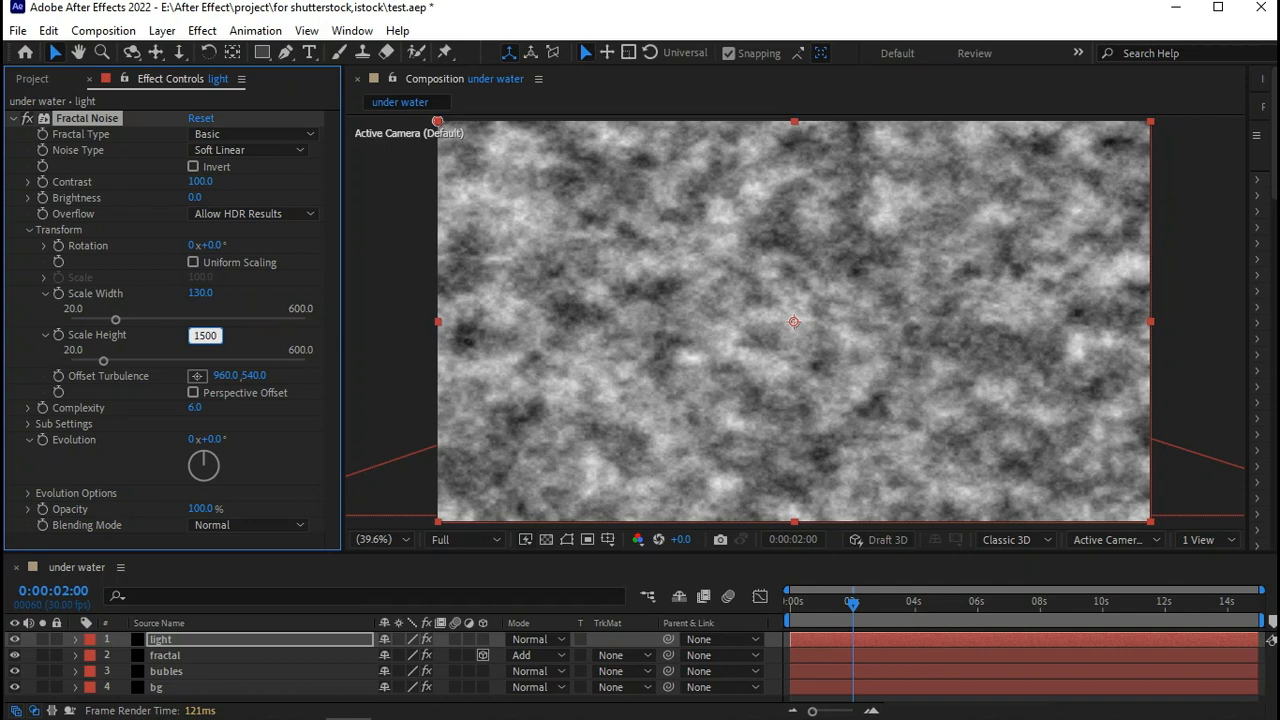
type("500")
key("Return")
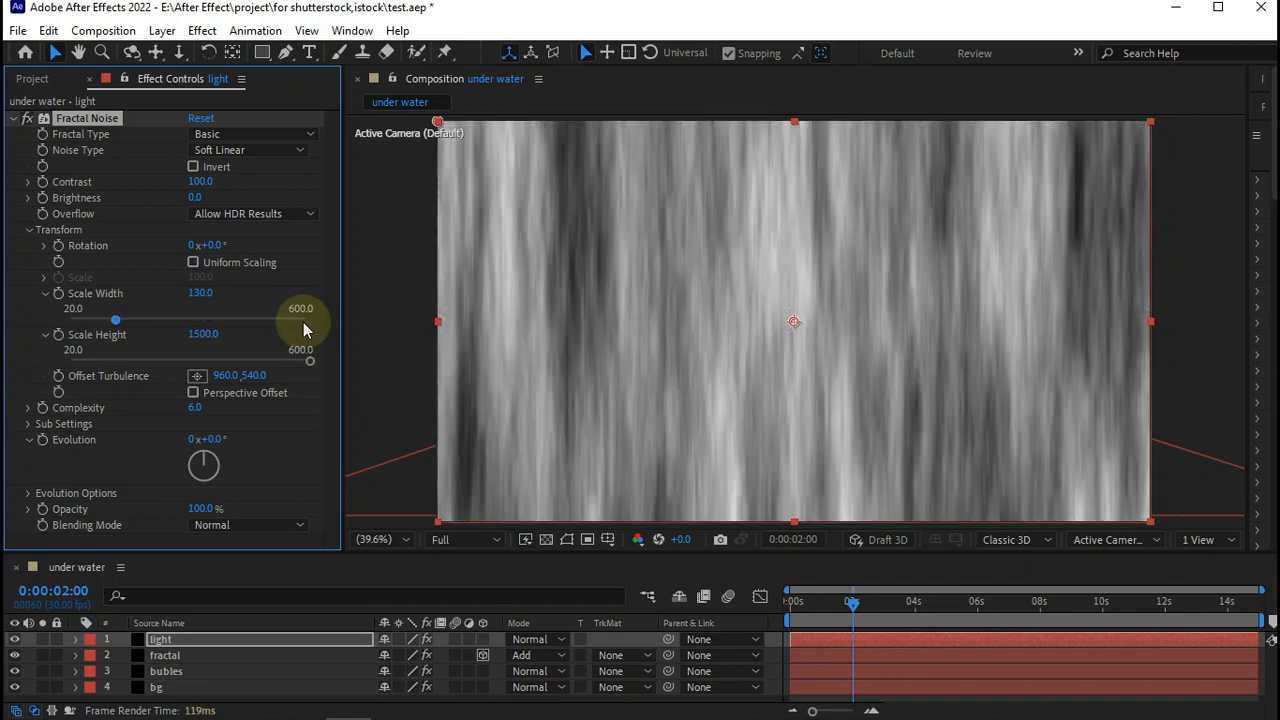
Increase the light layer's noise Scale Height to 6000 to stretch the streaks further
left_click(195, 335)
type("60")
left_click(196, 341)
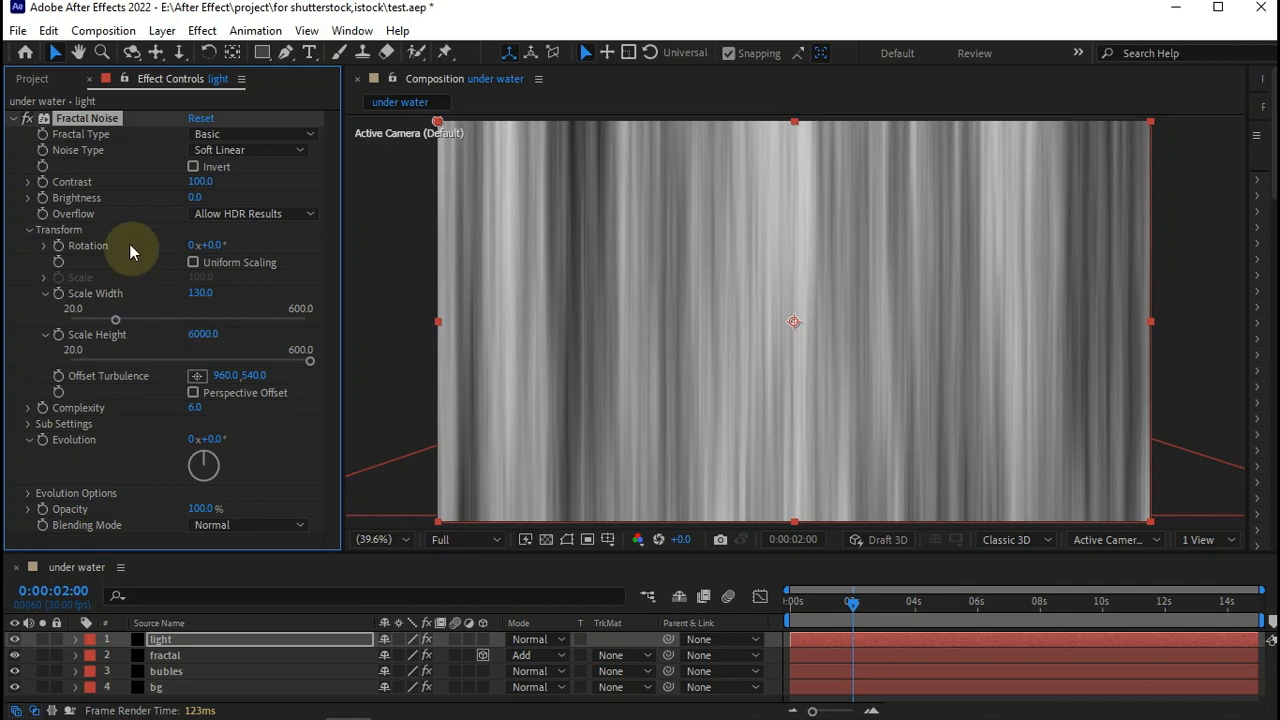
Set the light layer's noise Contrast to 410 and Brightness to -110, and play the animation from the first frame
left_click(199, 181)
type("410")
key("Tab")
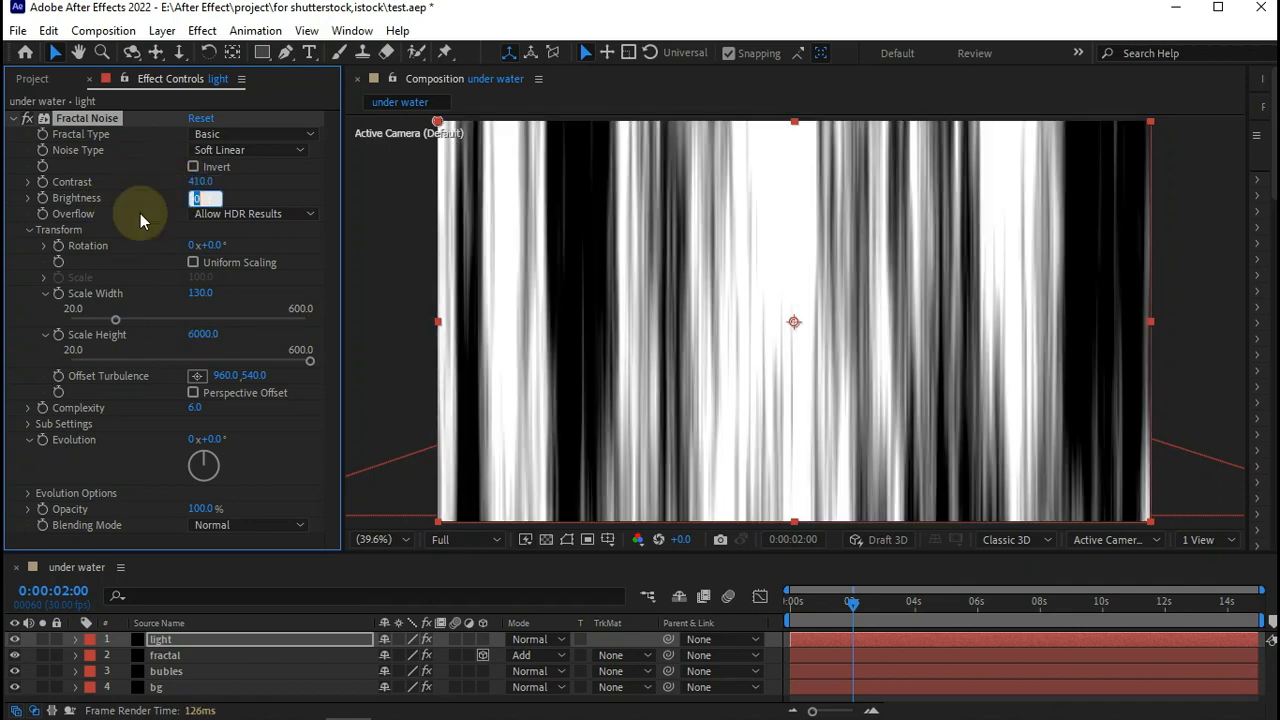
type("-11")
key("Return")
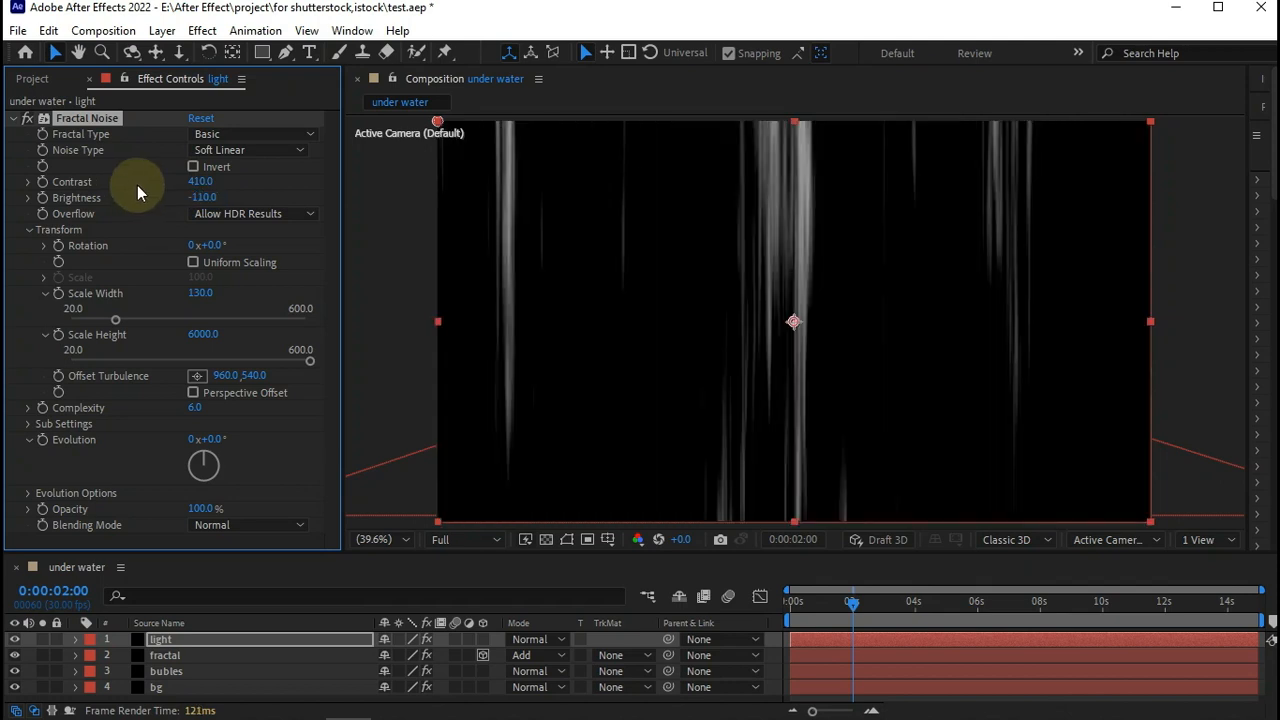
left_click_drag(834, 603, 692, 627)
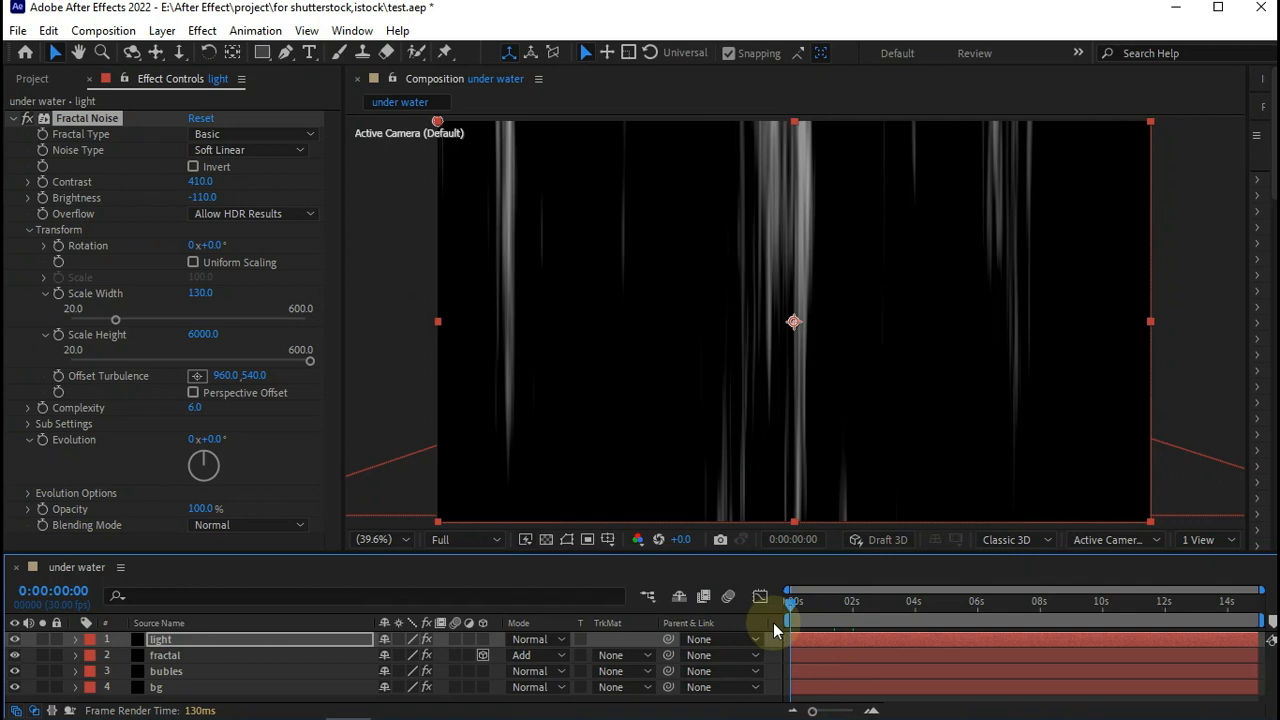
key("space")
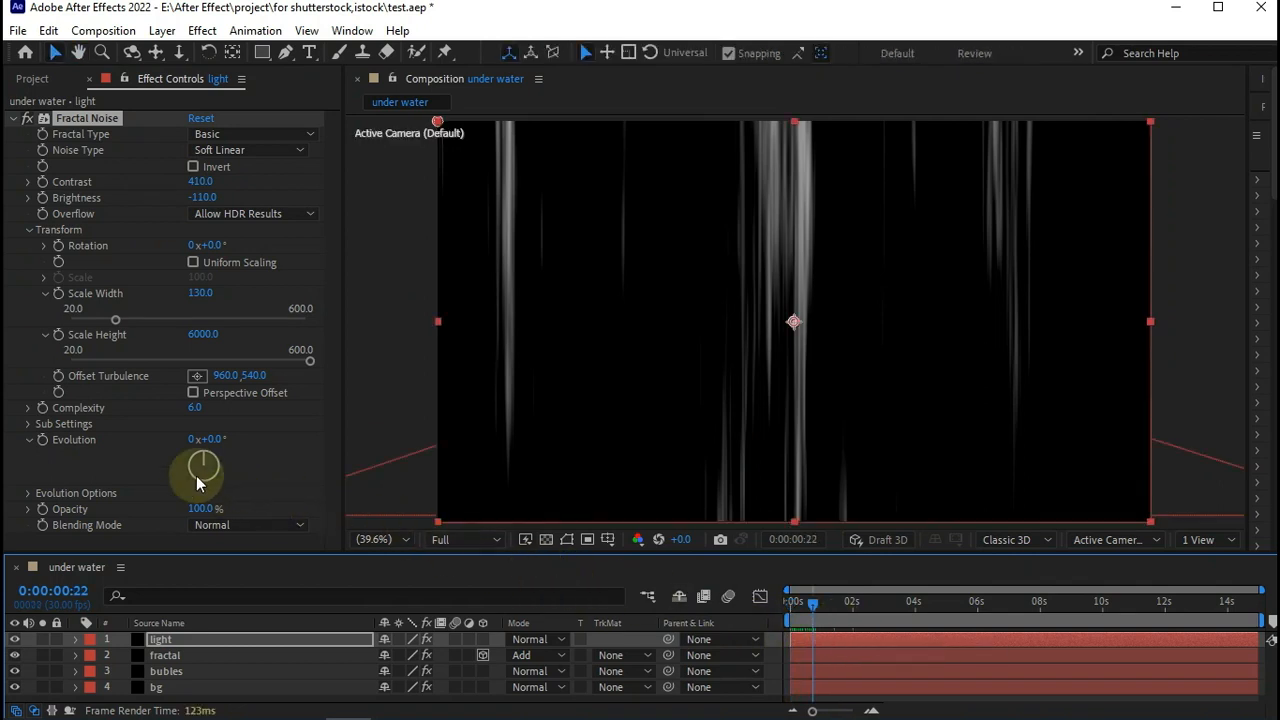
Drive the light layer's noise Evolution with the expression time*100 and preview the moving streaks
left_click(42, 440, "alt")
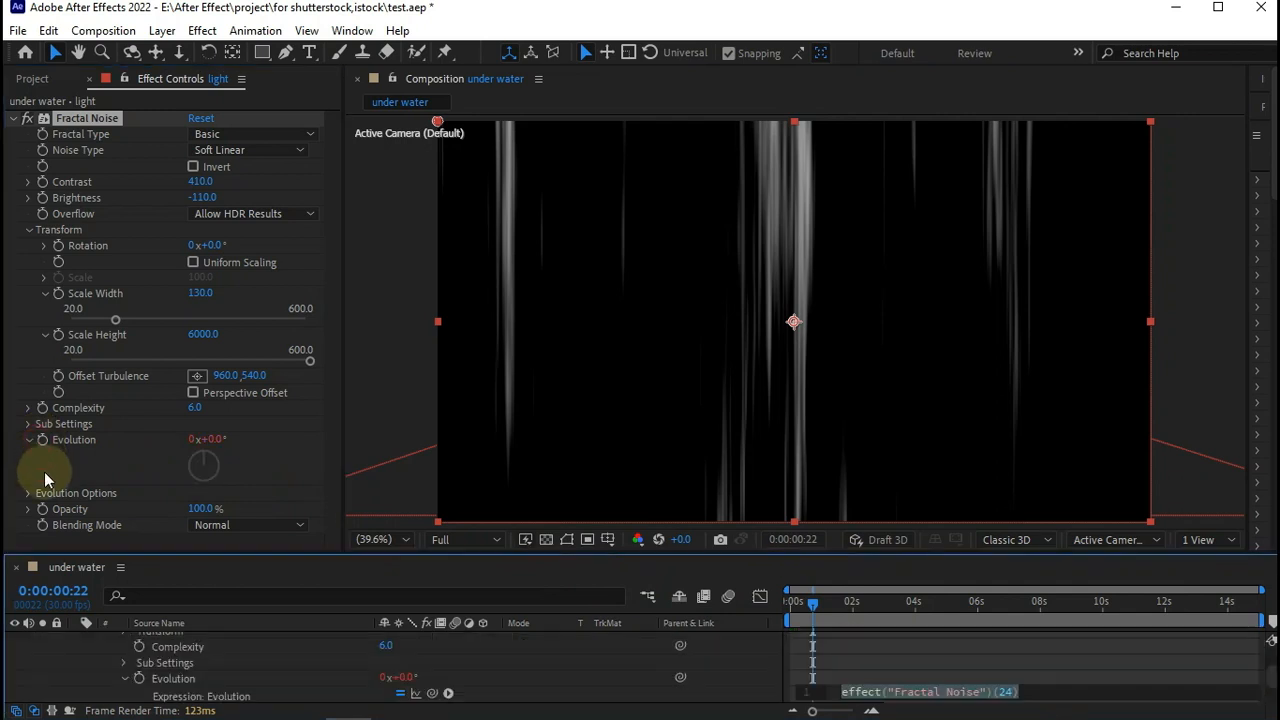
type("i")
key("BackSpace")
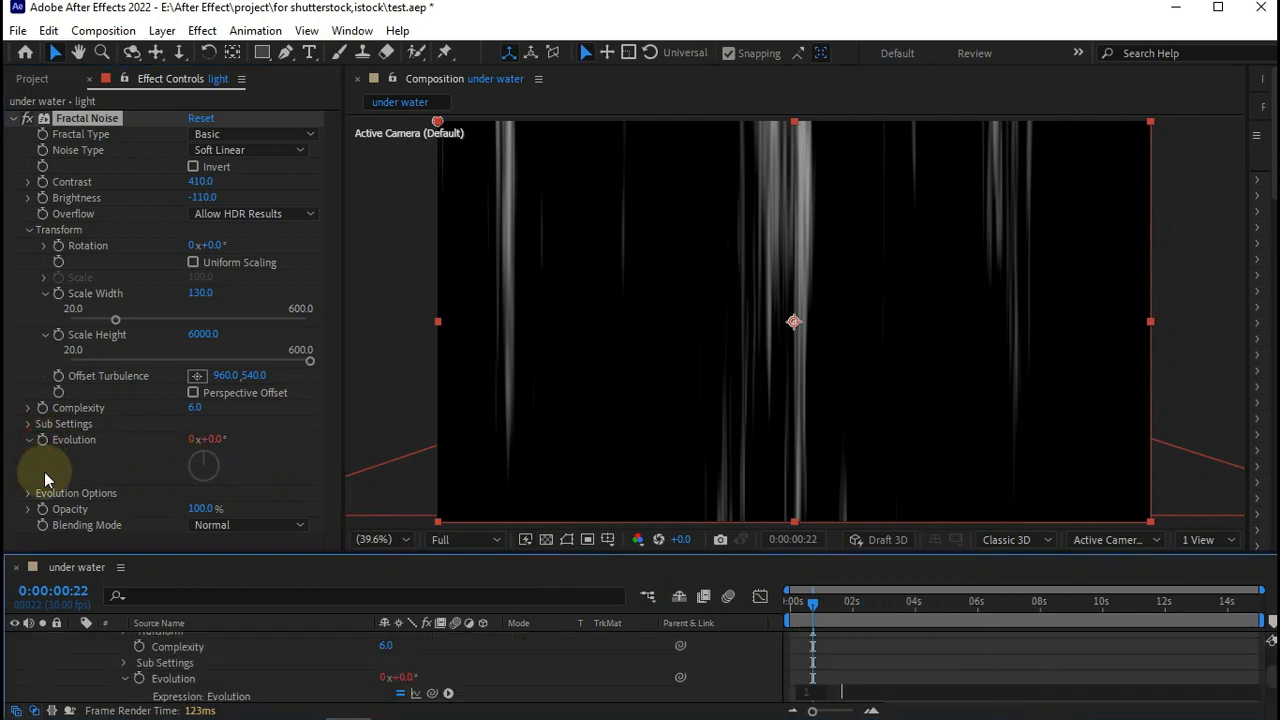
type("time")
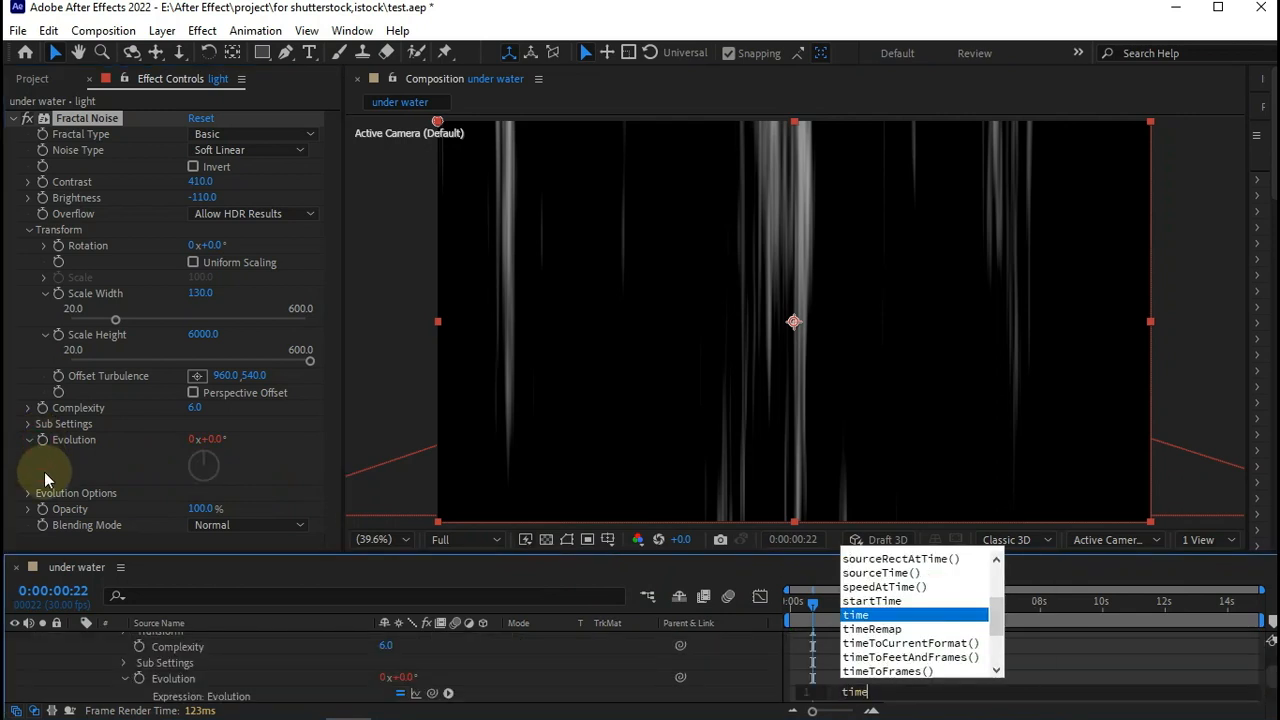
key("Return")
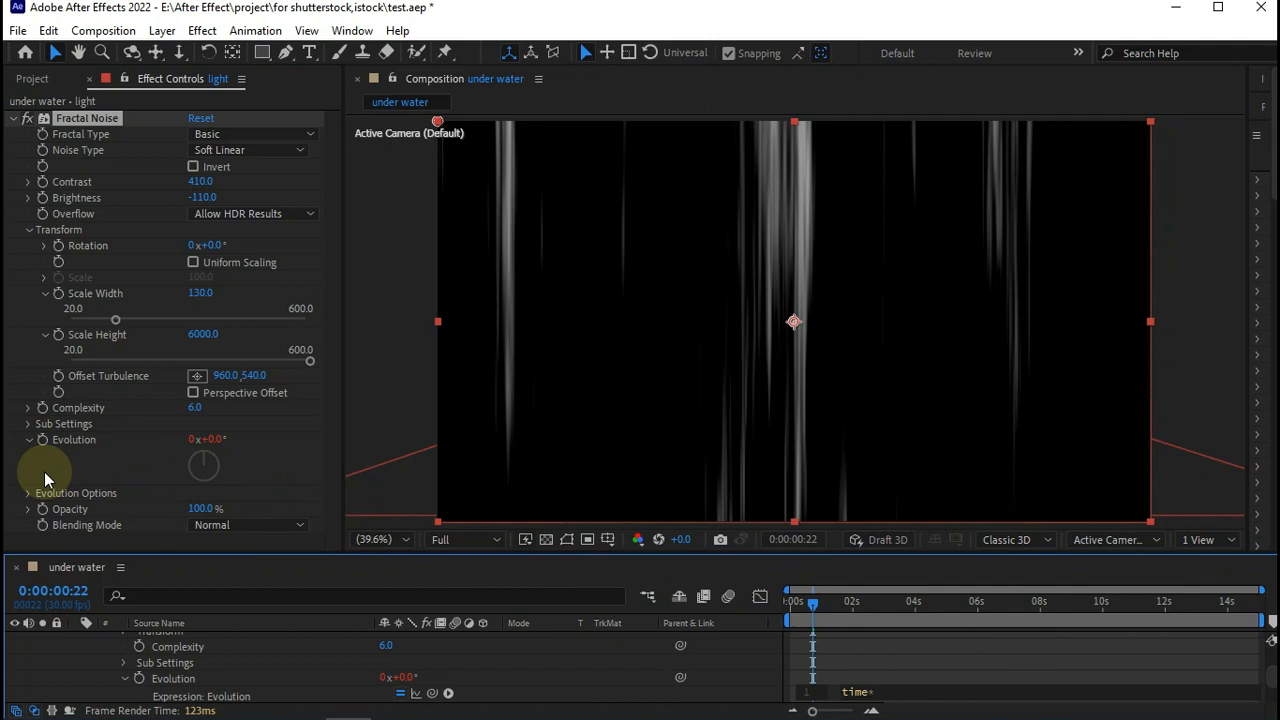
key("KP_Enter")
key("space")
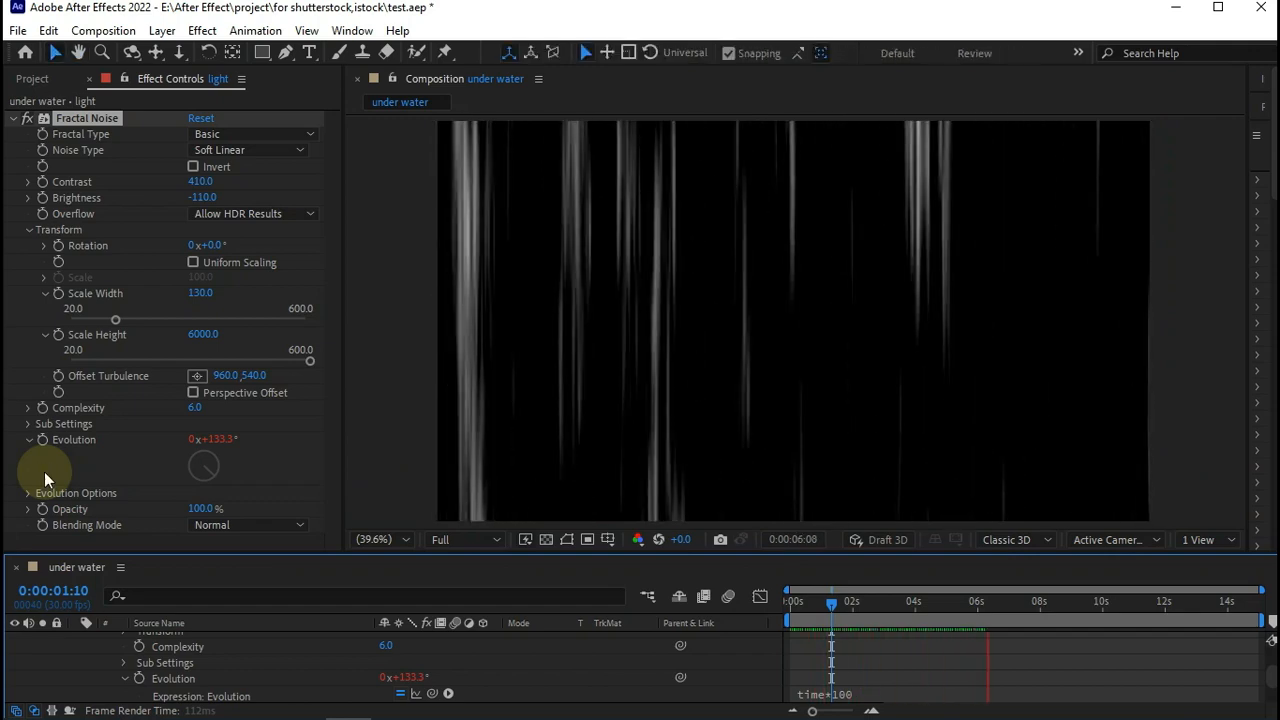
Collapse the light layer, set its blending mode to Screen, and save the project
scroll(66, 688, "up", 3)
left_click(75, 639)
left_click(537, 639)
left_click(560, 220)
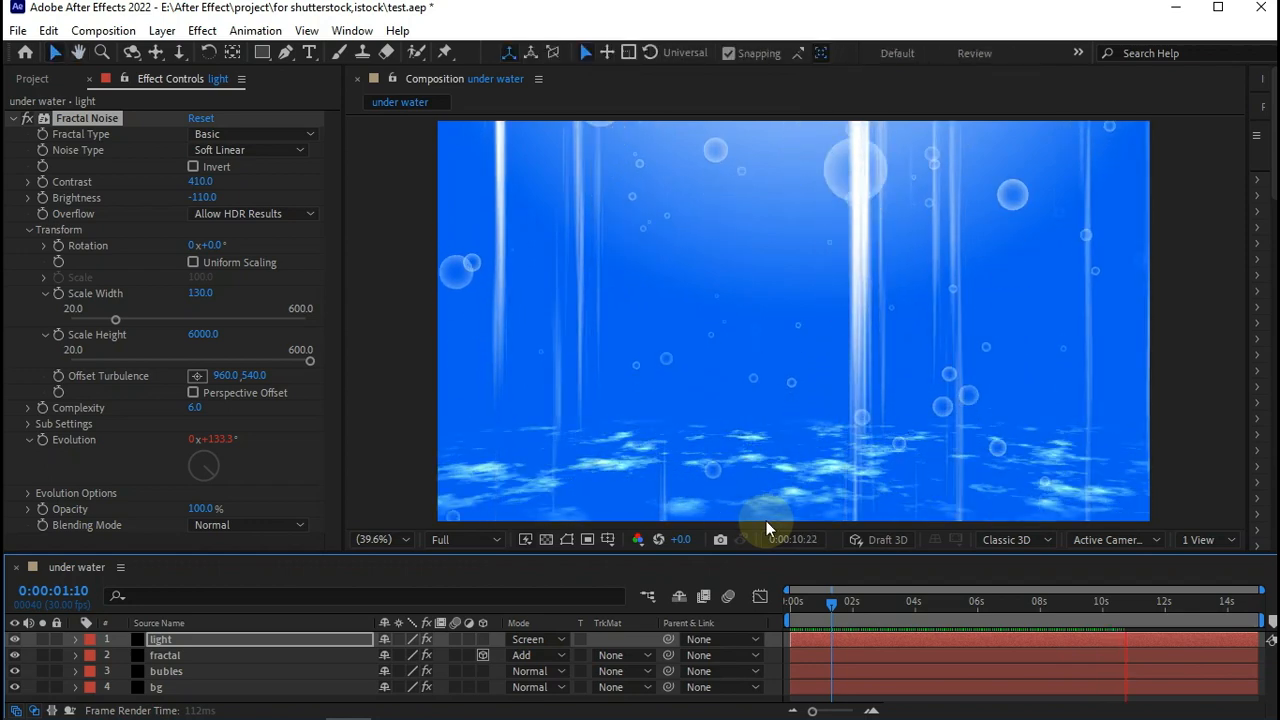
key("ctrl+s")
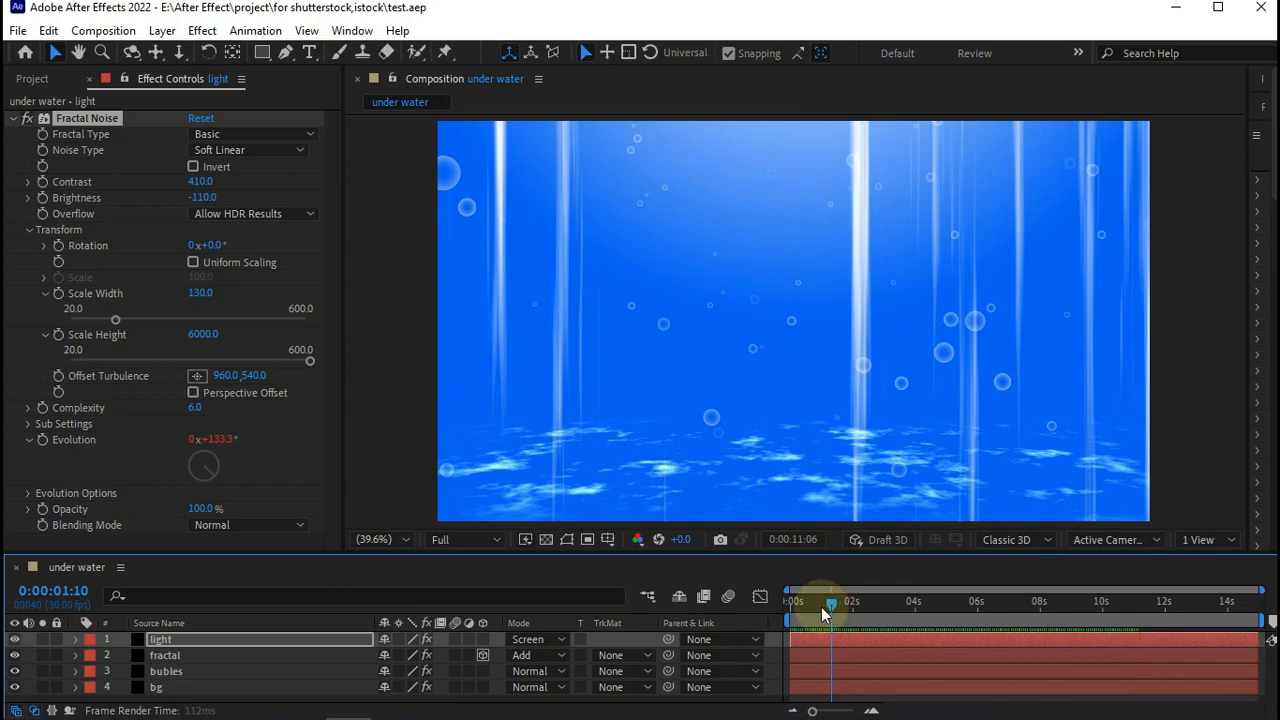
Move the playhead to 0:00:01:17 and apply the Bezier Warp effect to the light layer
left_click_drag(848, 606, 839, 607)
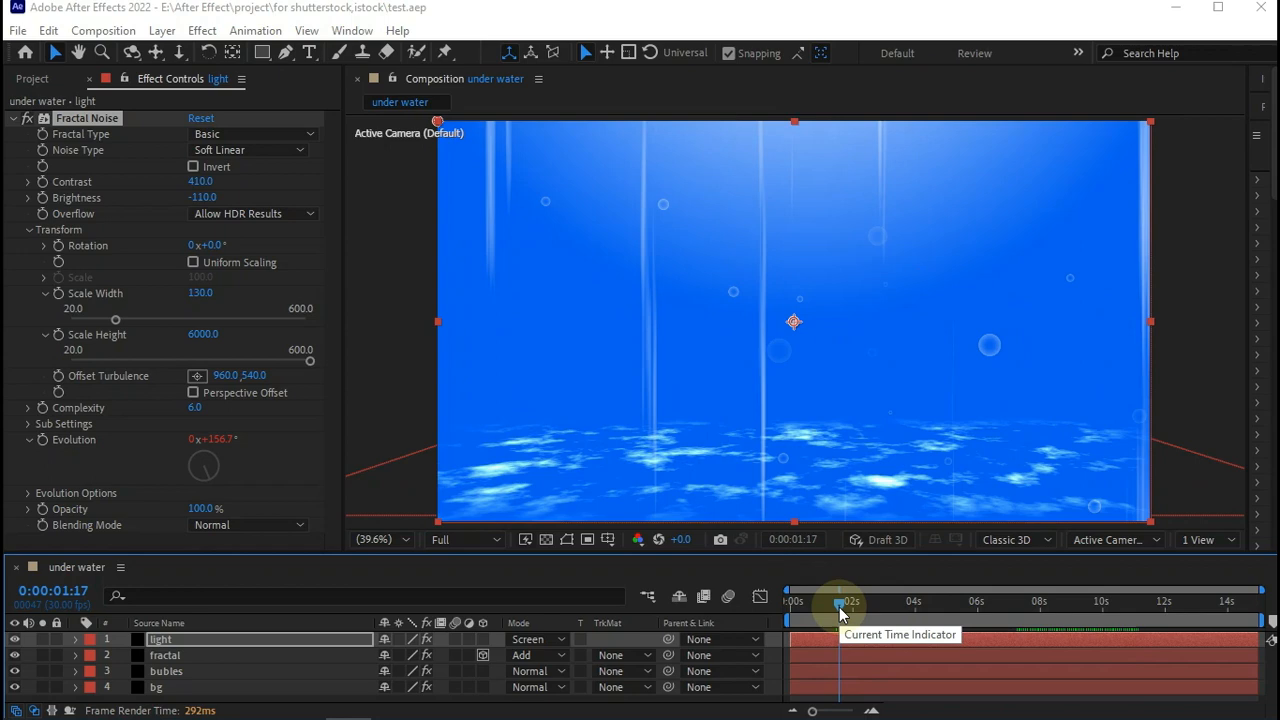
key("ctrl+space")
type("bra")
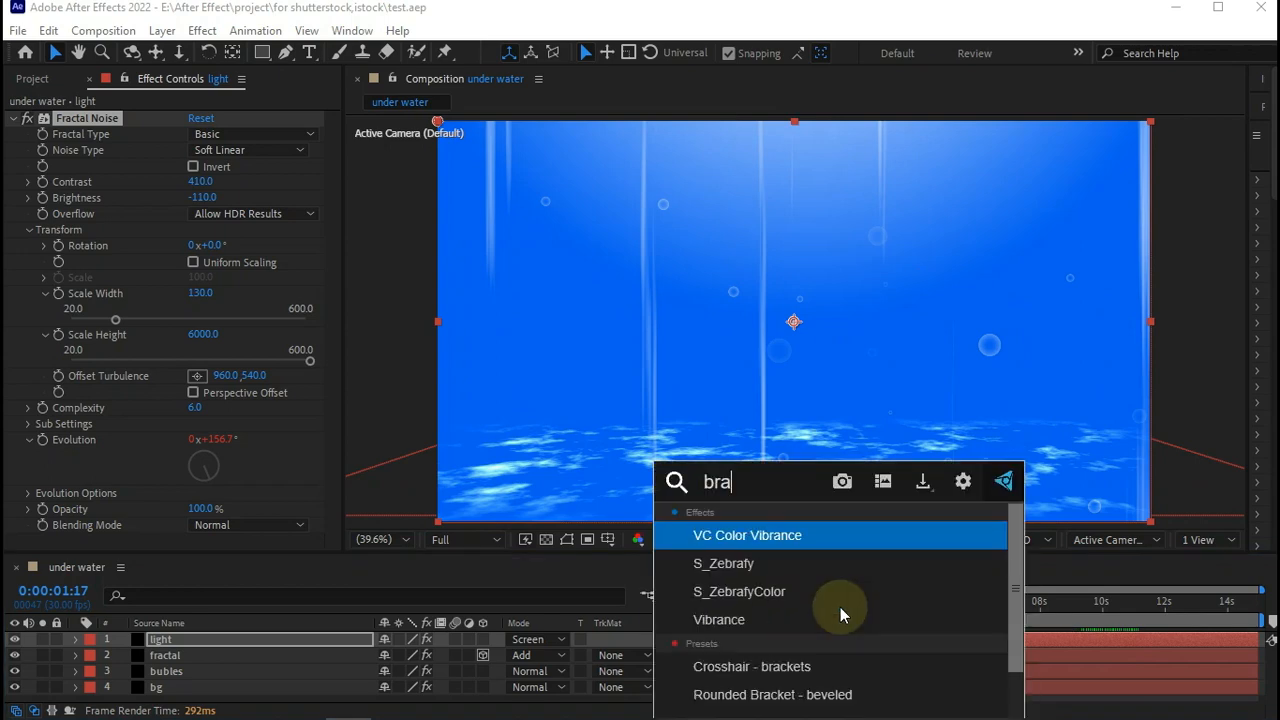
key("BackSpace")
key("BackSpace")
key("BackSpace")
type("war")
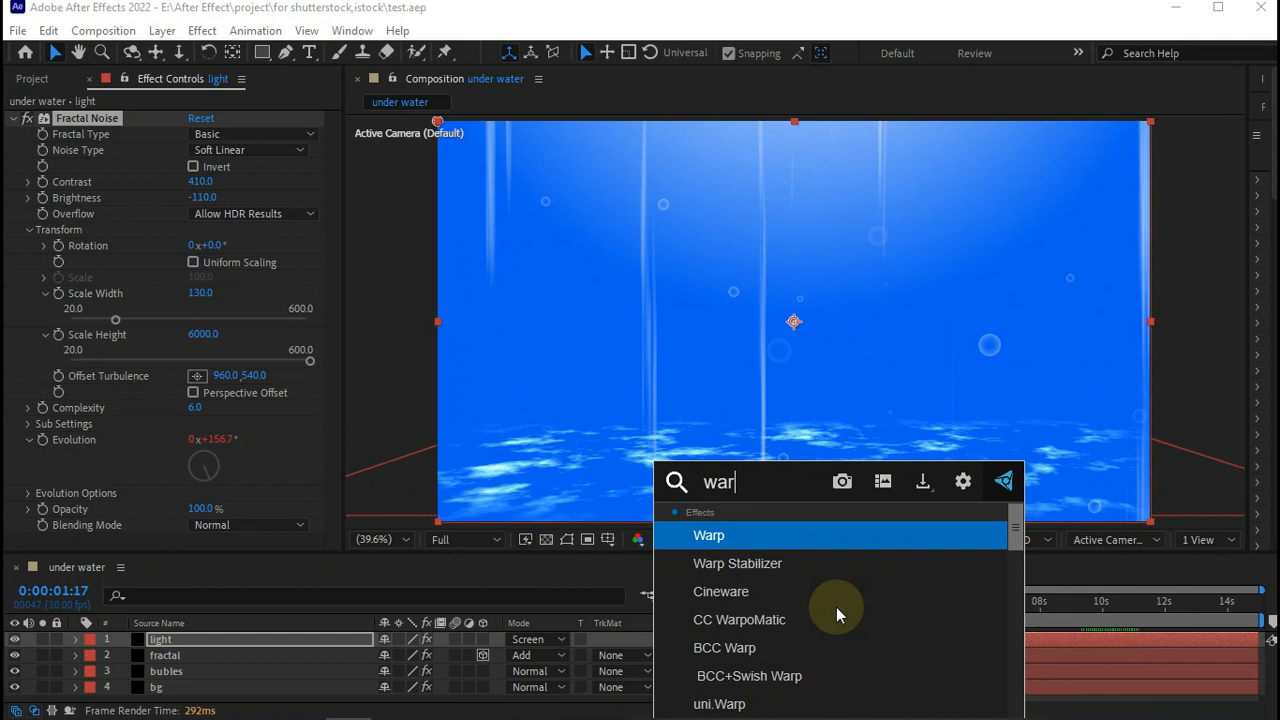
scroll(785, 615, "down", 10)
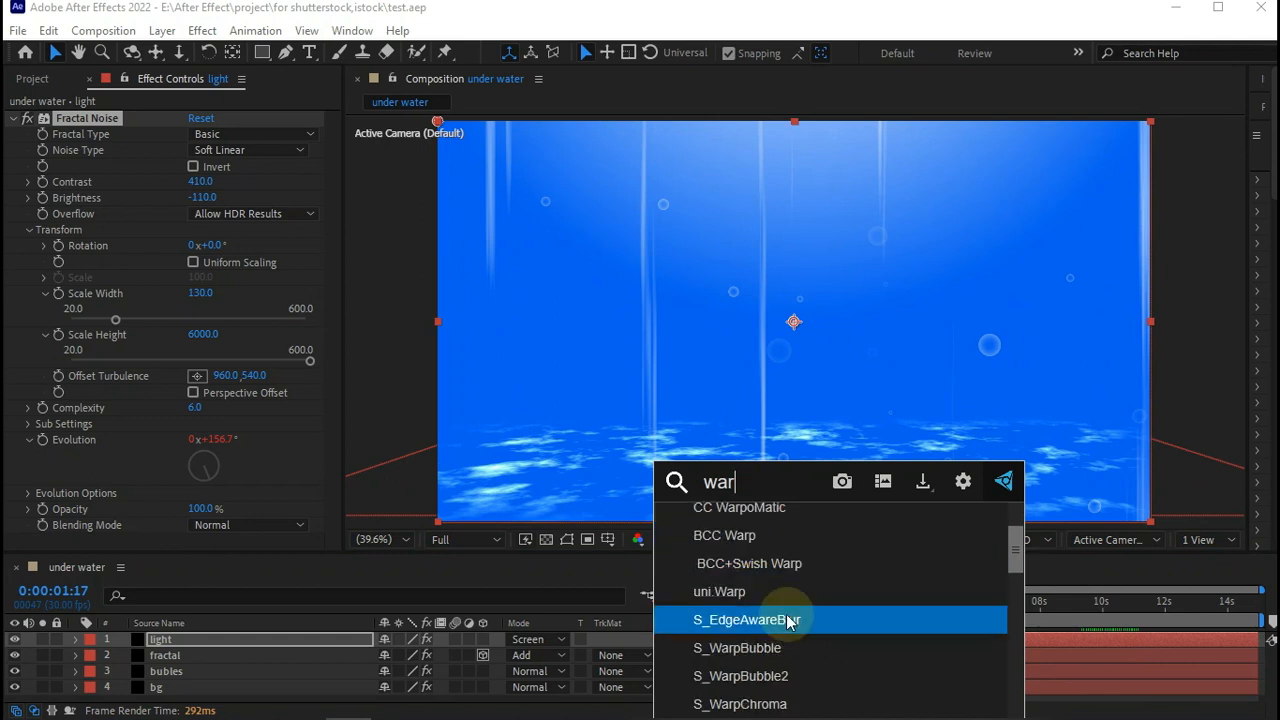
scroll(786, 620, "down", 2)
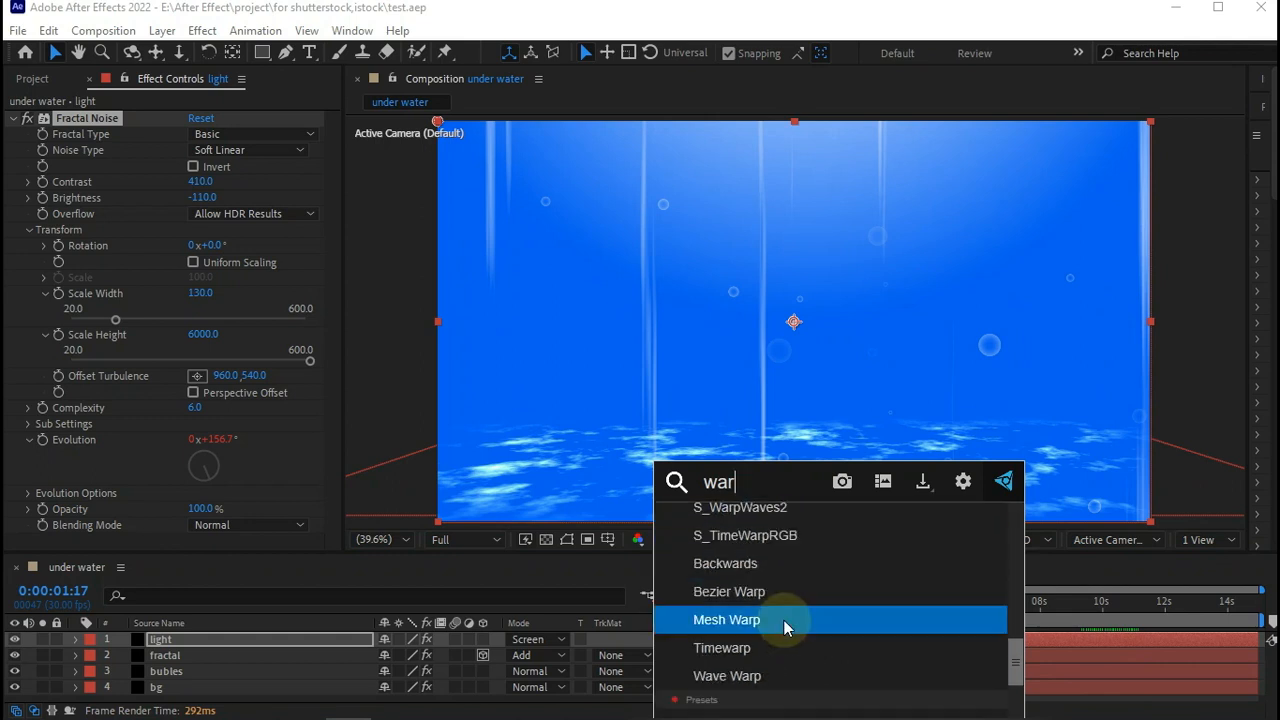
left_click(765, 596)
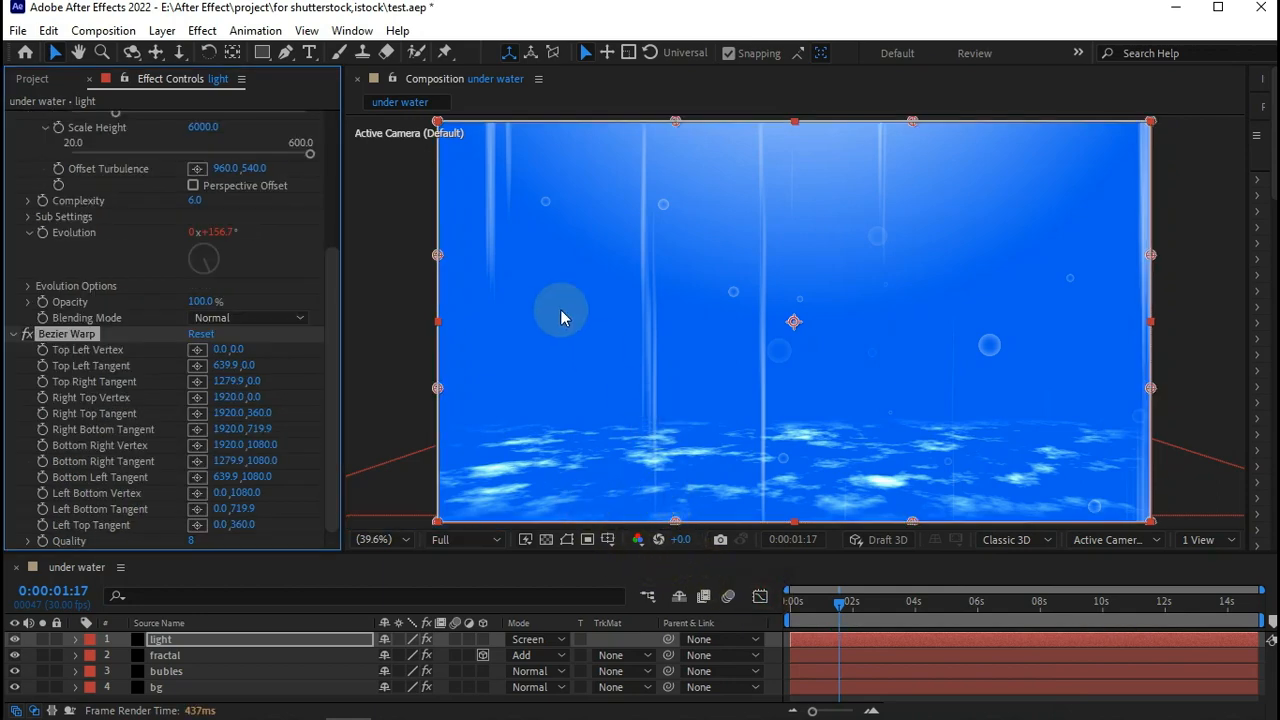
Pull the Bezier Warp's Top Left Vertex to about 756, -72 and its Right Top Vertex to about 1062, -108
key("comma")
key("comma")
key("comma")
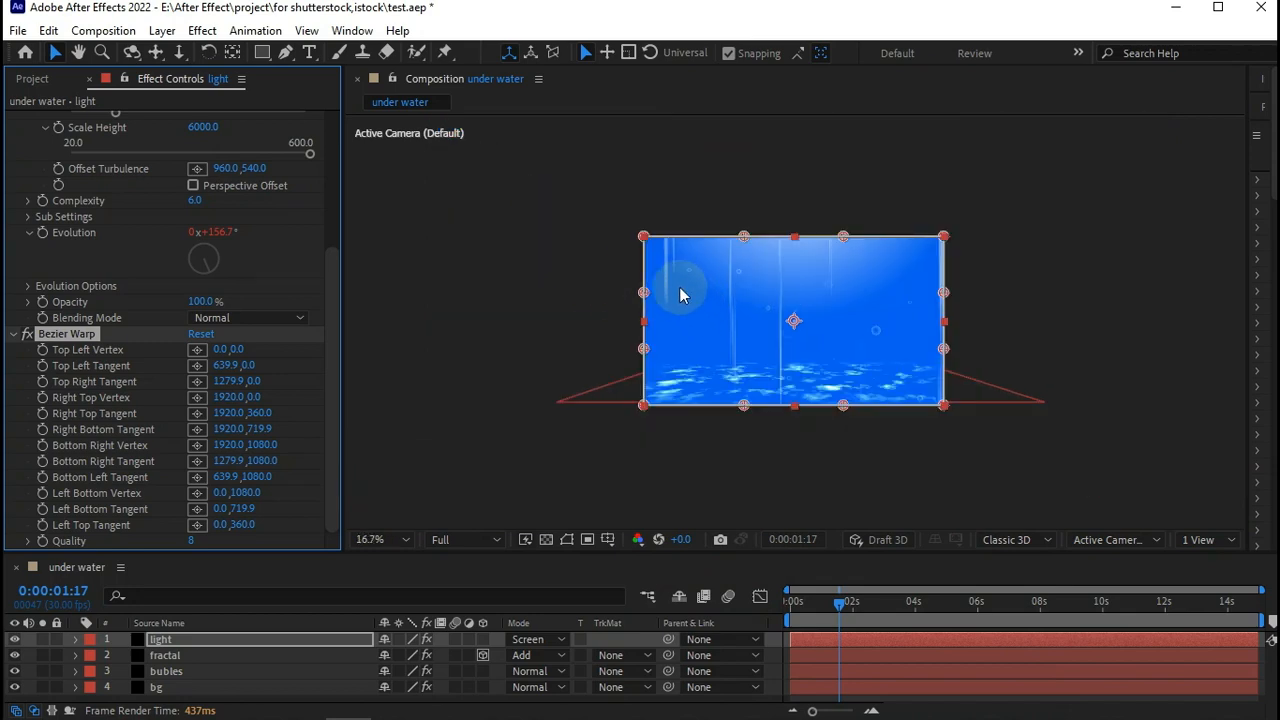
left_click(188, 641)
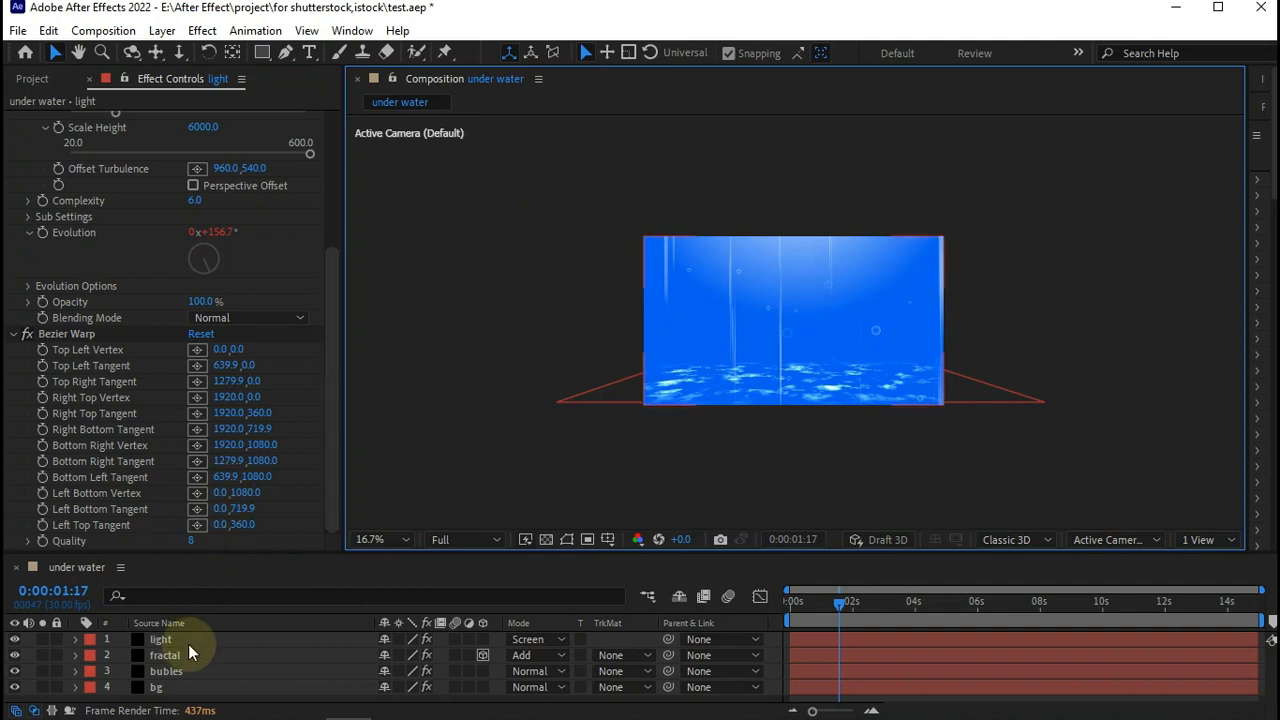
left_click(60, 334)
left_click_drag(645, 237, 762, 230)
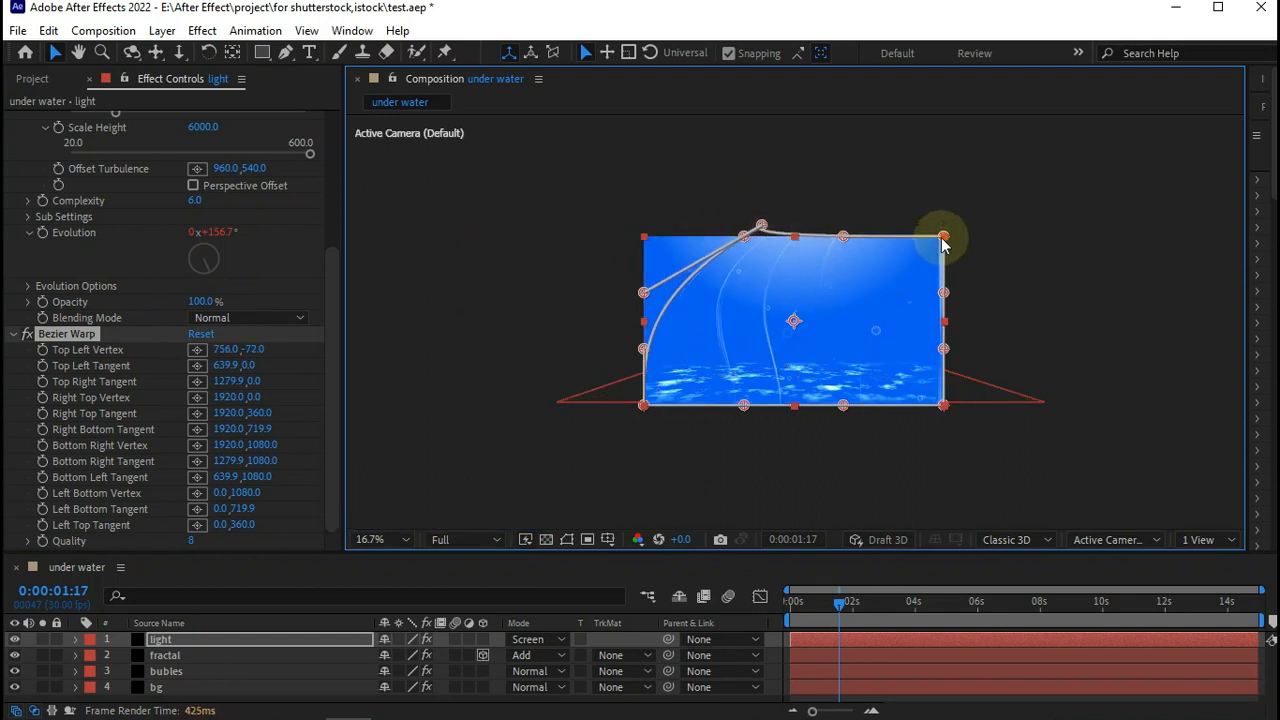
left_click_drag(943, 238, 810, 222)
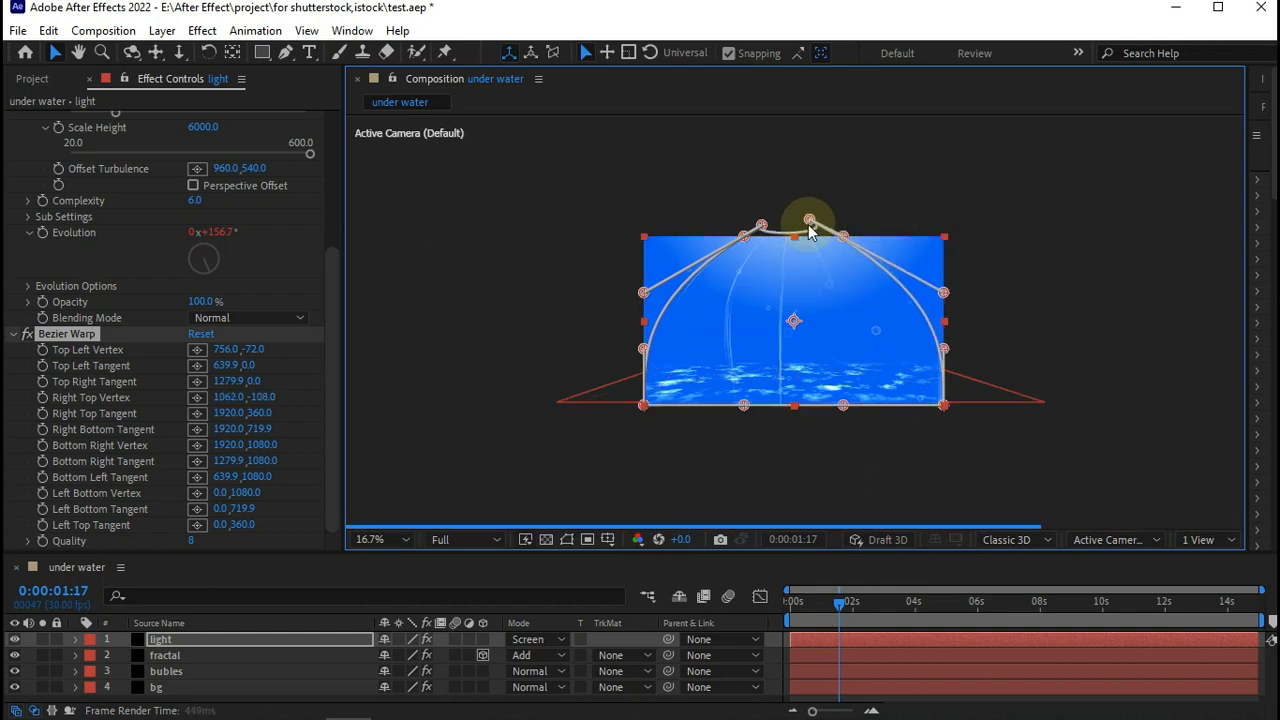
left_click(785, 226)
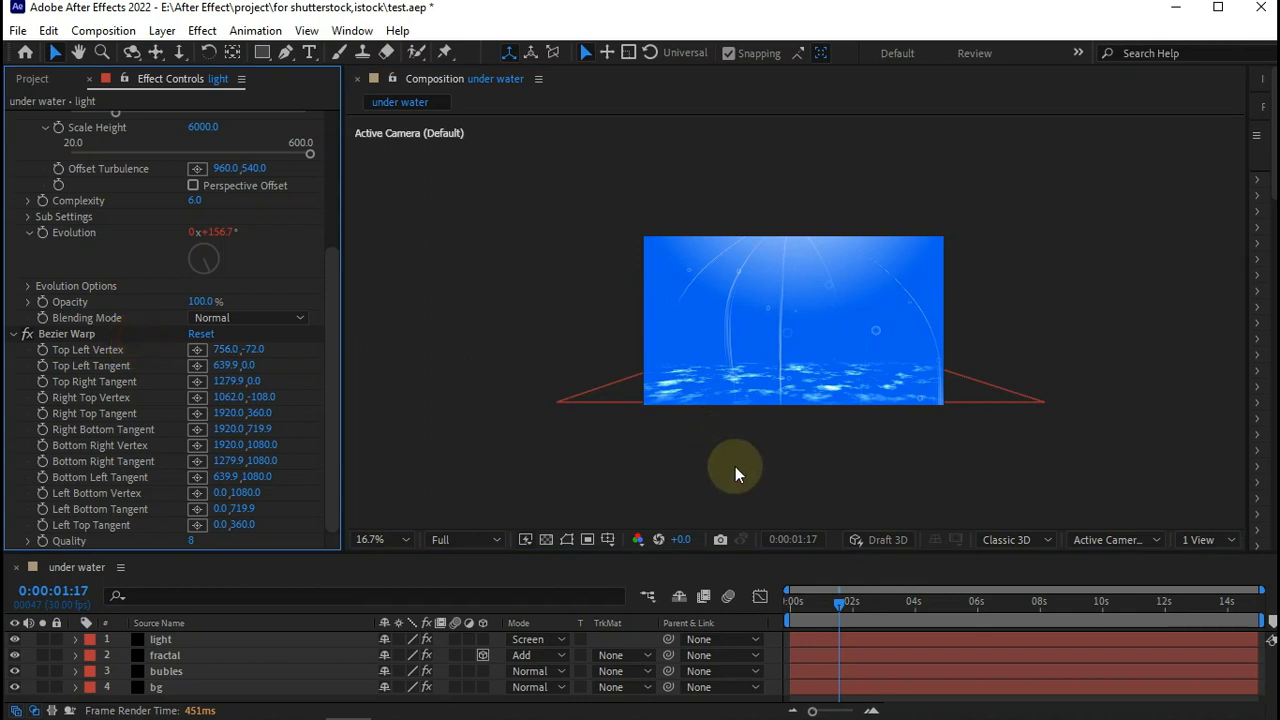
Pull the light layer's Bezier Warp Left Top Tangent to about 239.7, 640.1 and Left Bottom Tangent to about 242.2, 639.2
left_click(372, 539)
left_click(386, 207)
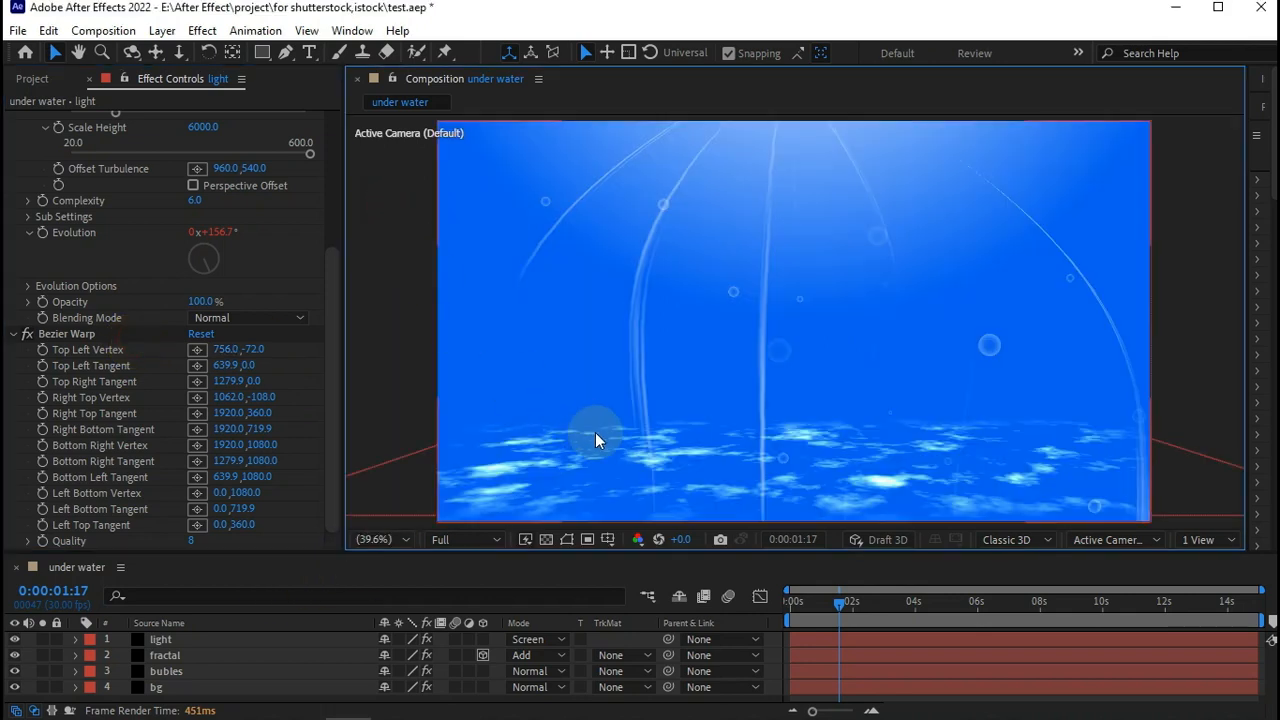
left_click(90, 334)
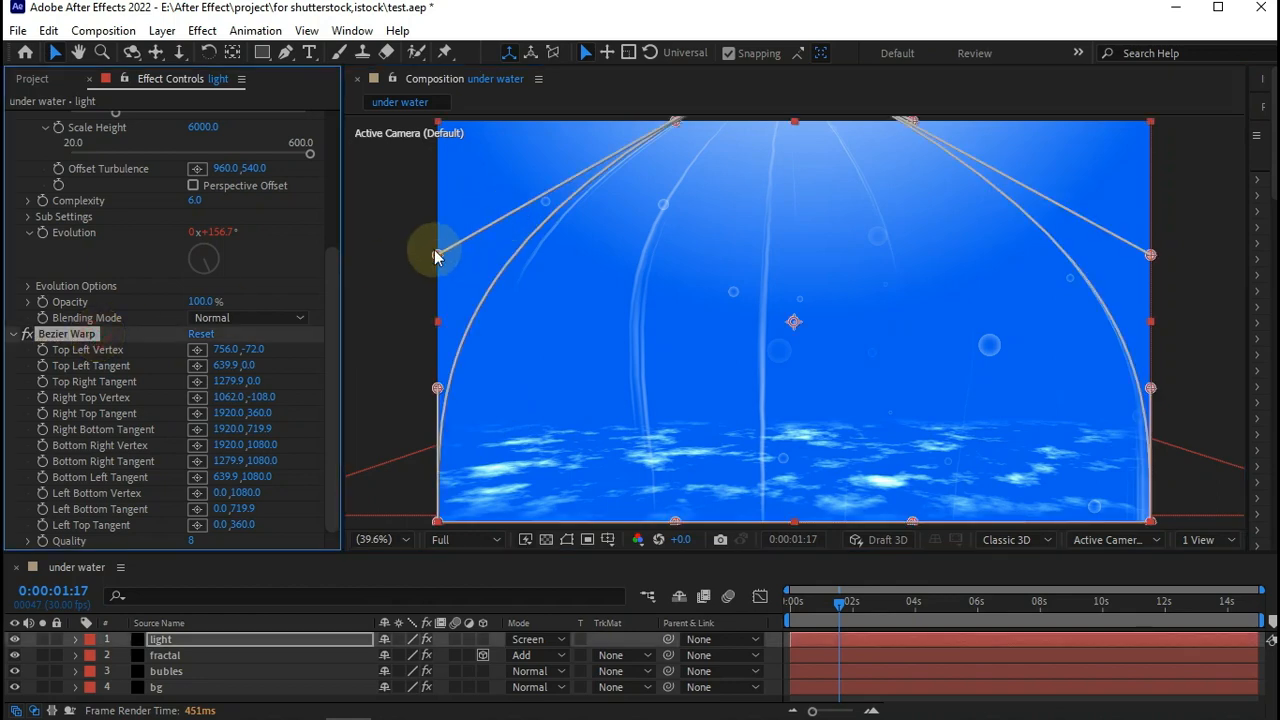
left_click_drag(435, 256, 509, 332)
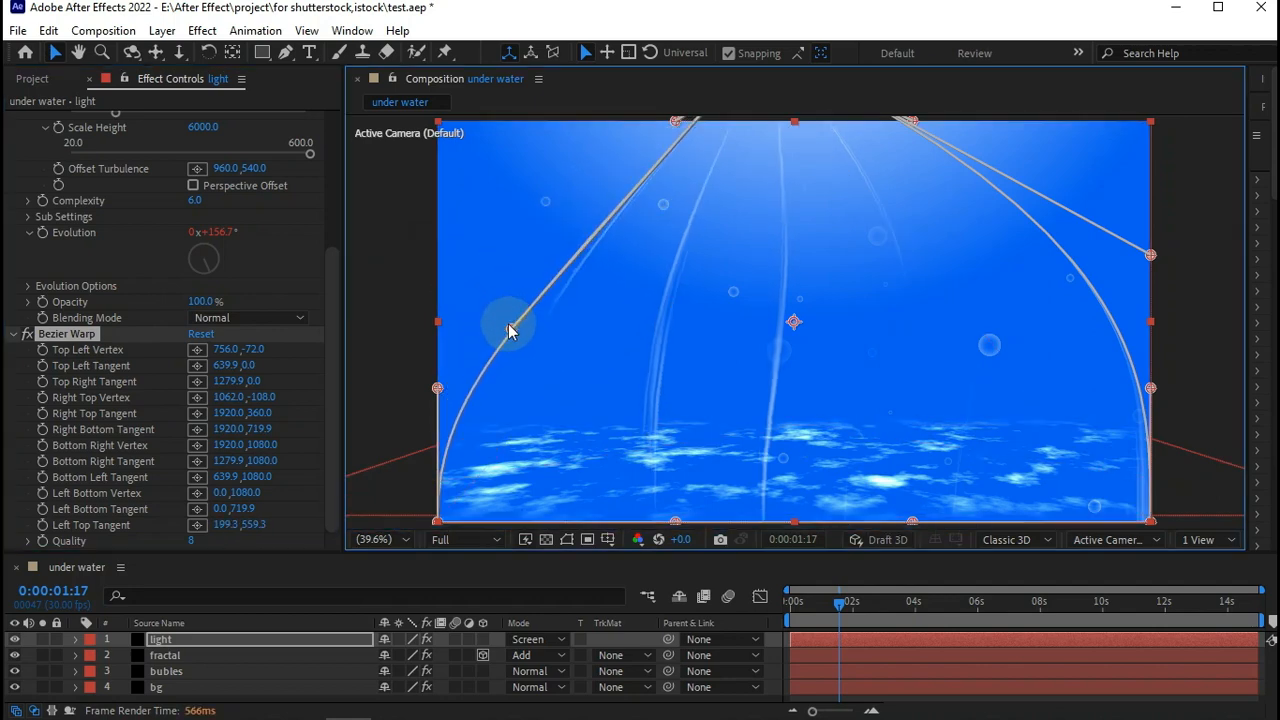
left_click_drag(438, 387, 527, 362)
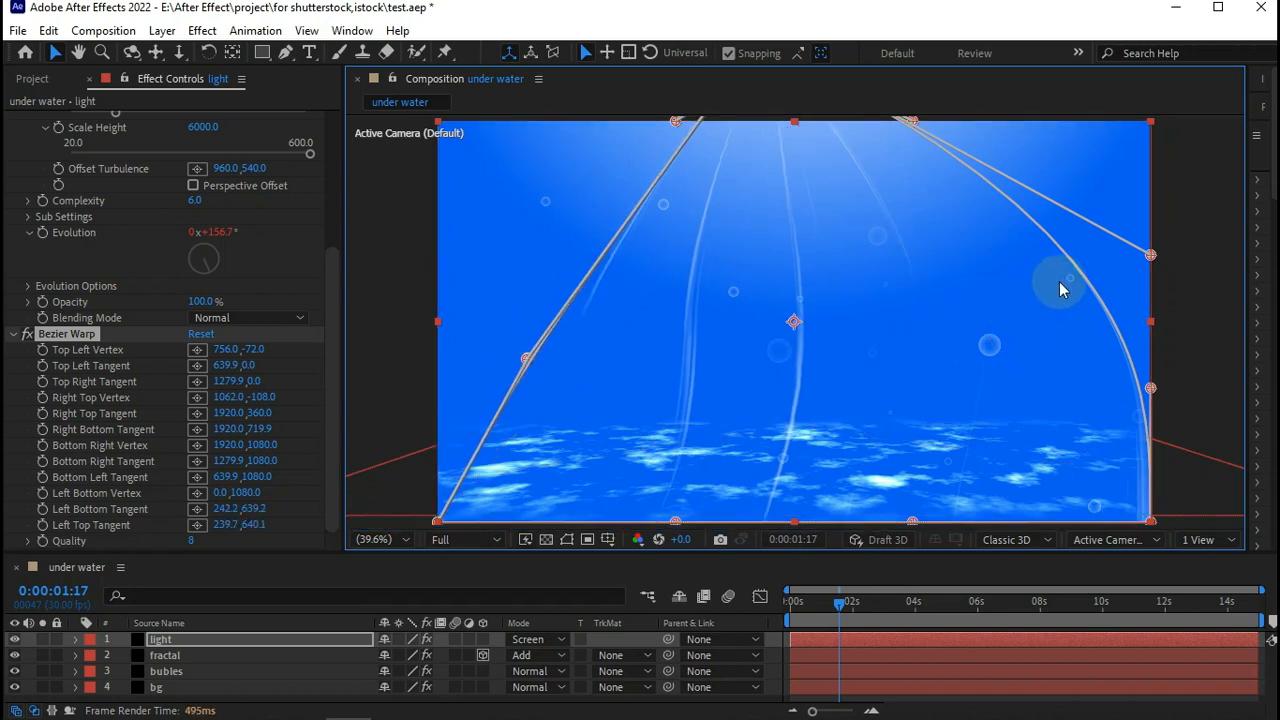
Pull the Right Top Tangent to about 1574.3, 619.9 and Right Bottom Tangent to about 1569.3, 631.6, and preview from the start
left_click_drag(1150, 254, 1013, 361)
left_click_drag(1150, 389, 1022, 363)
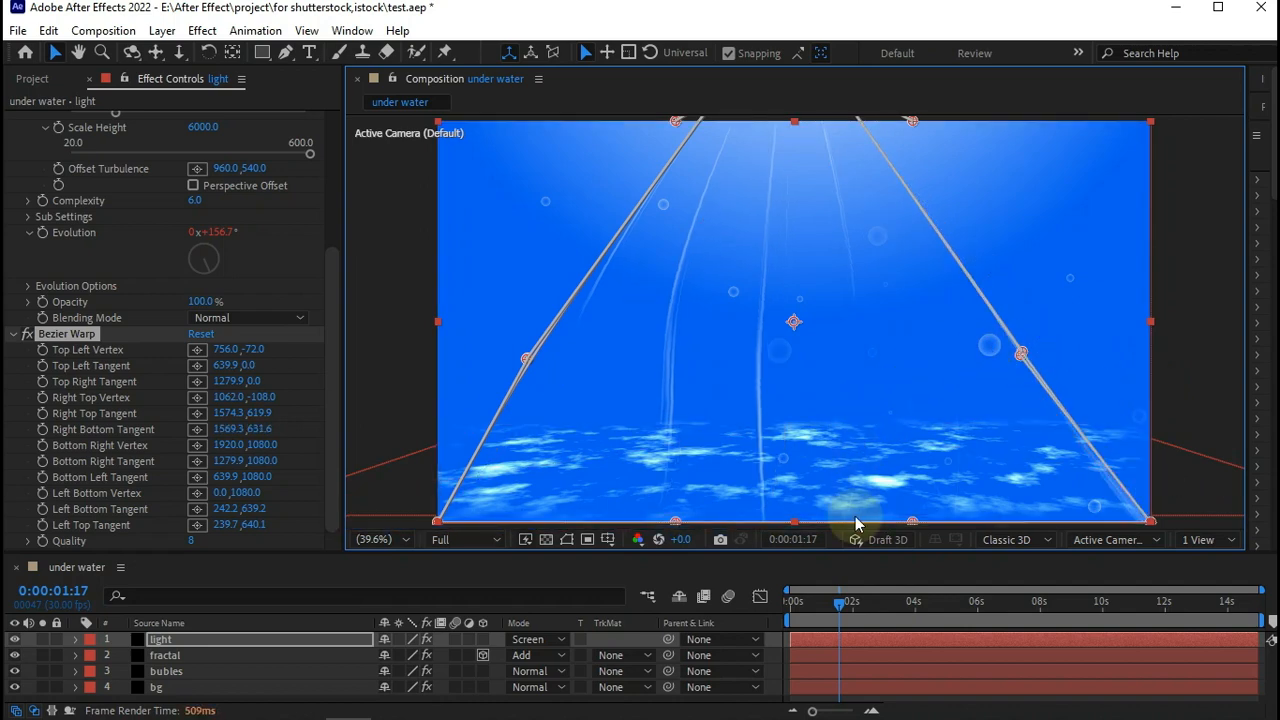
left_click(819, 587)
left_click_drag(819, 594, 677, 629)
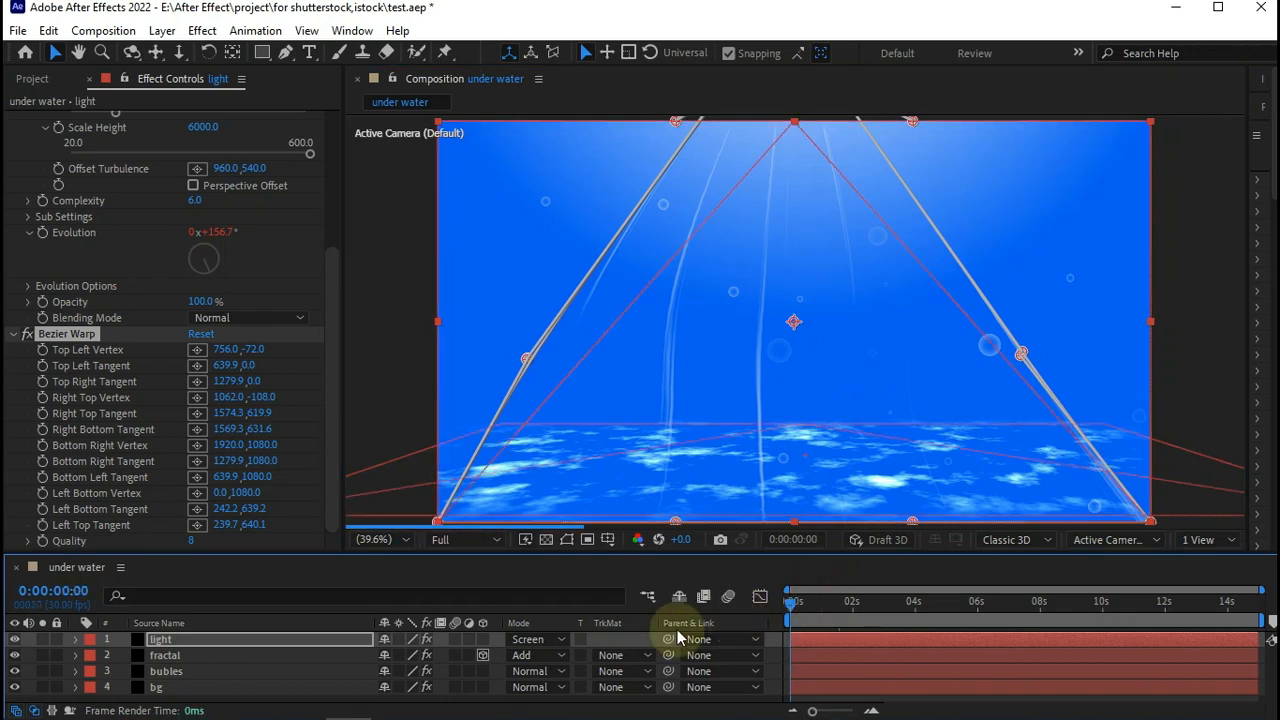
key("space")
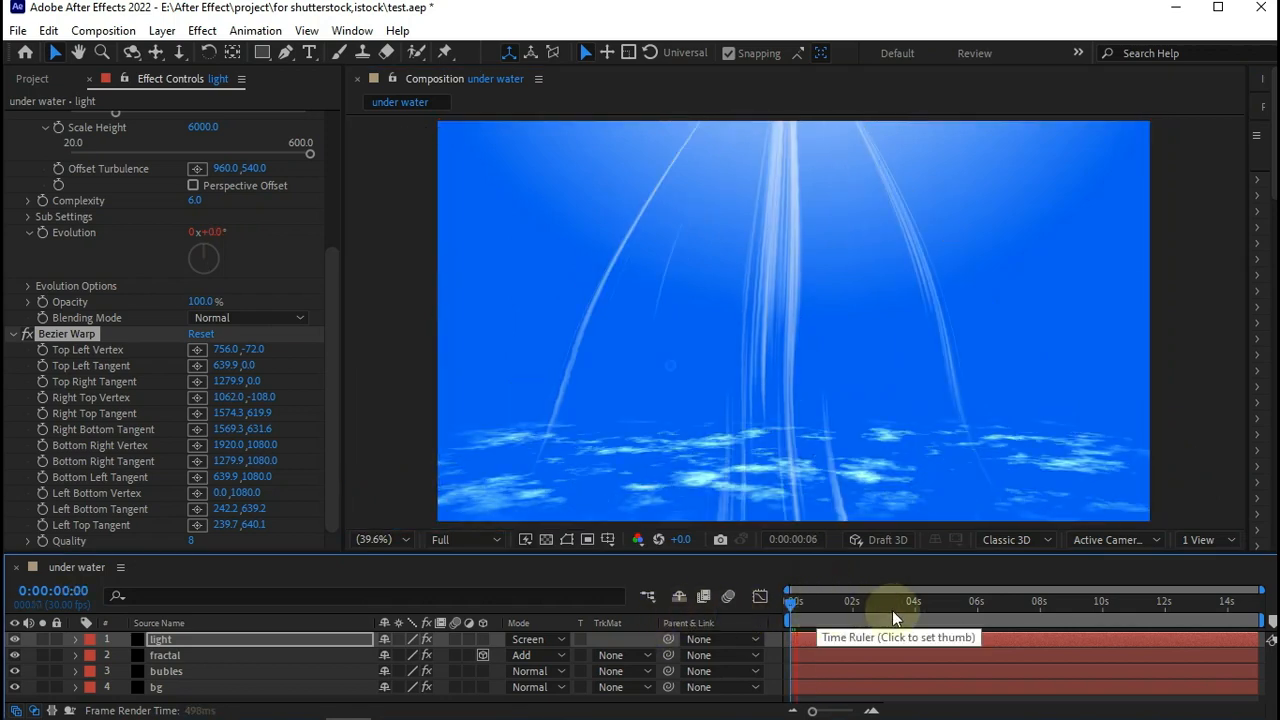
key("space")
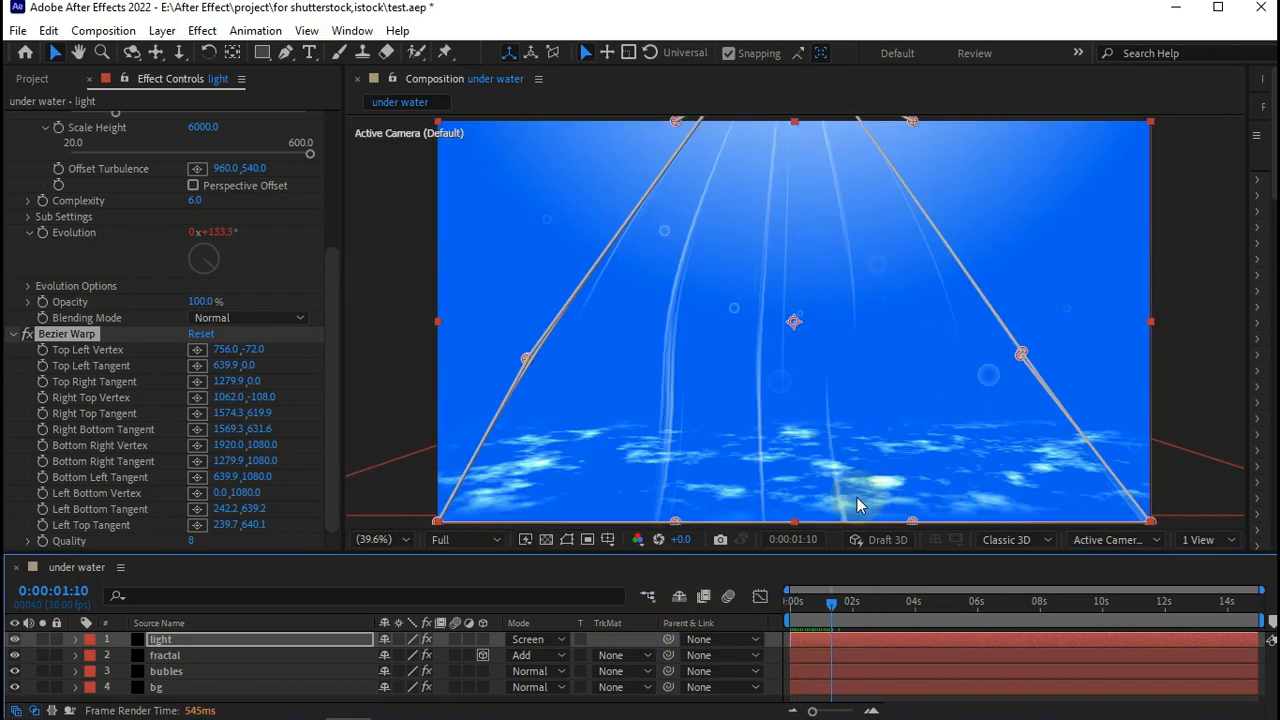
Shrink the light layer vertically and shift it up so it spans from the frame's upper edge to the far edge of the floor
left_click_drag(793, 521, 797, 482)
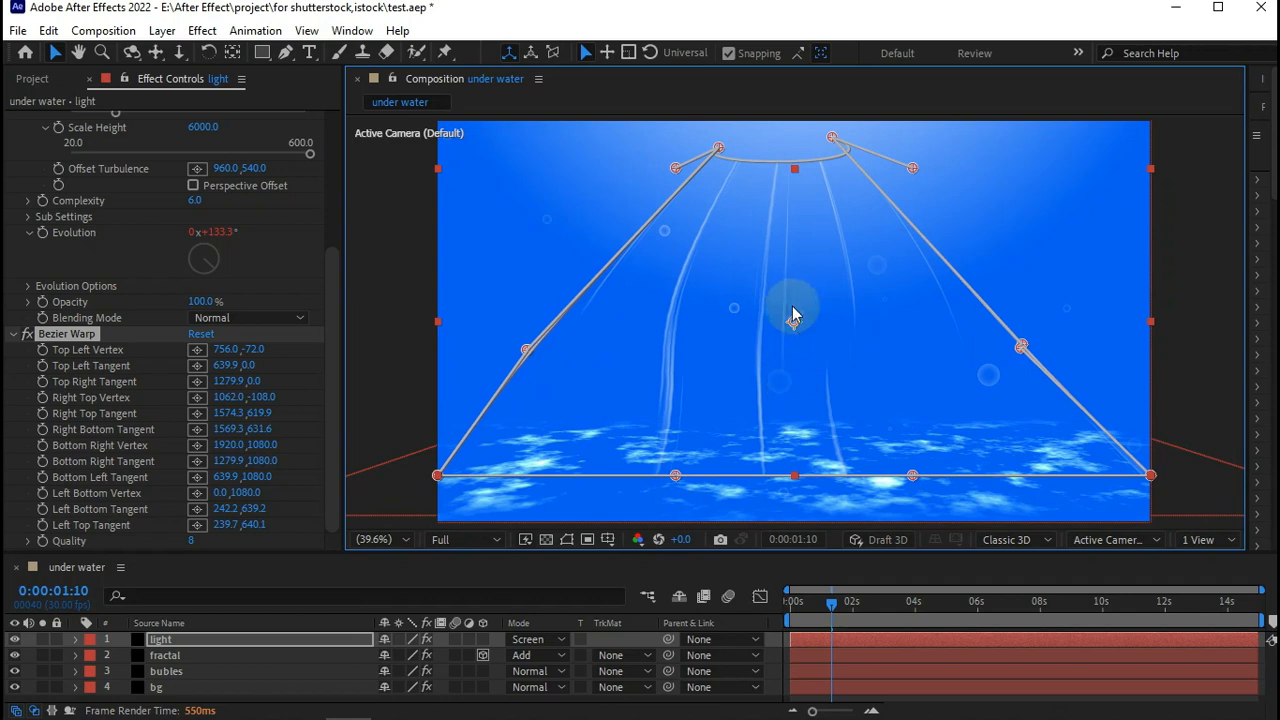
key("shift+Up")
key("shift+Up")
key("shift+Up")
key("shift+Up")
key("shift+Up")
key("shift+Up")
key("shift+Up")
key("shift+Up")
key("shift+Up")
key("shift+Up")
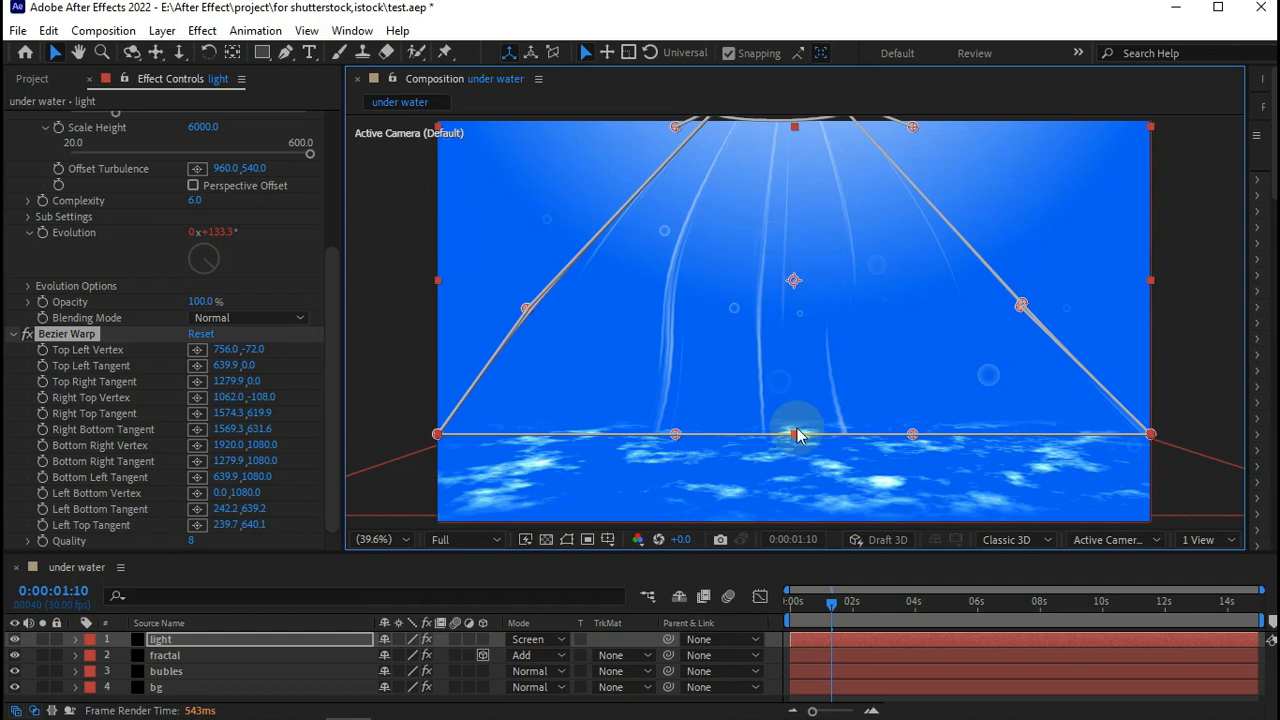
left_click_drag(795, 436, 795, 440)
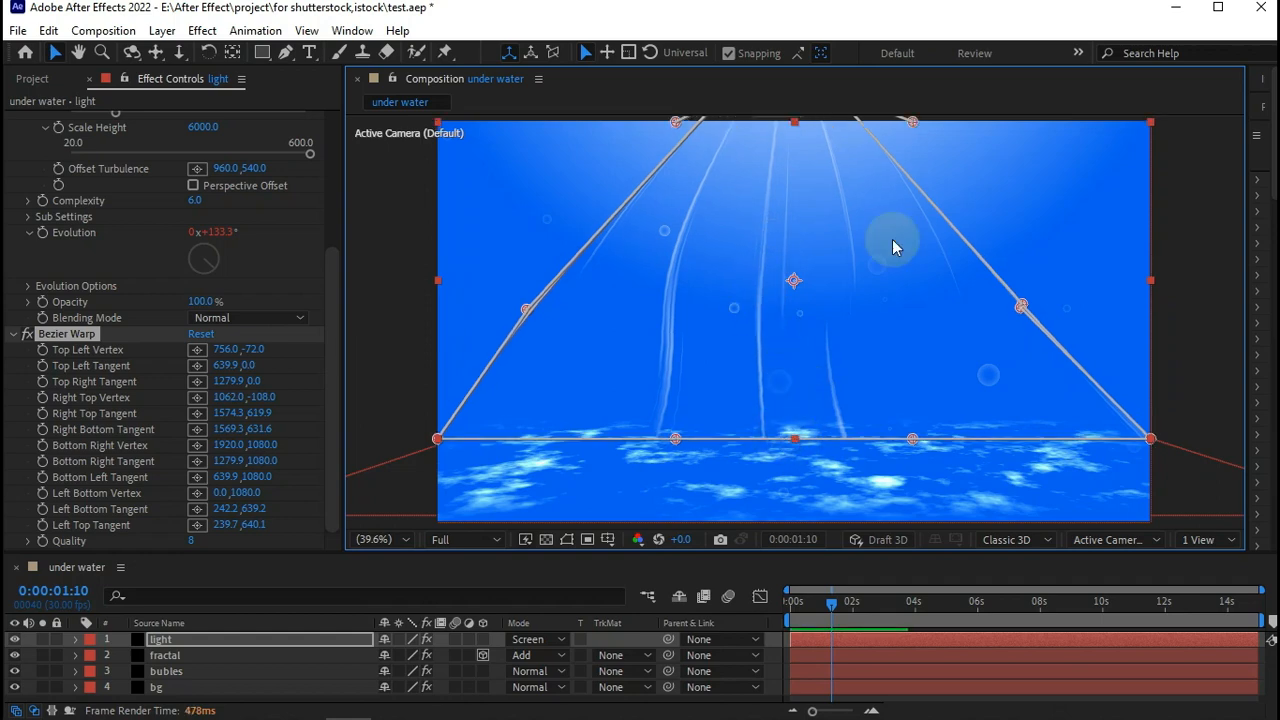
Add a full-size rectangular mask to the light layer and set its Mask Feather to 334 pixels
left_click(215, 640)
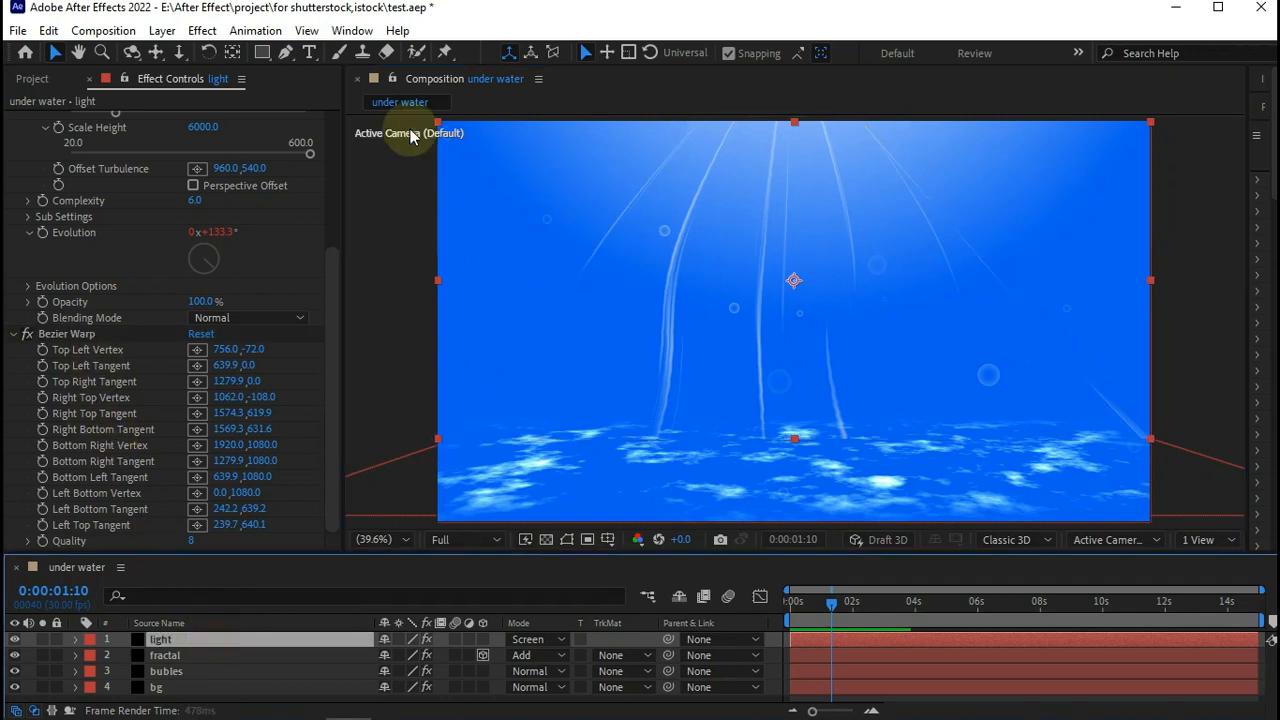
double_click(262, 52)
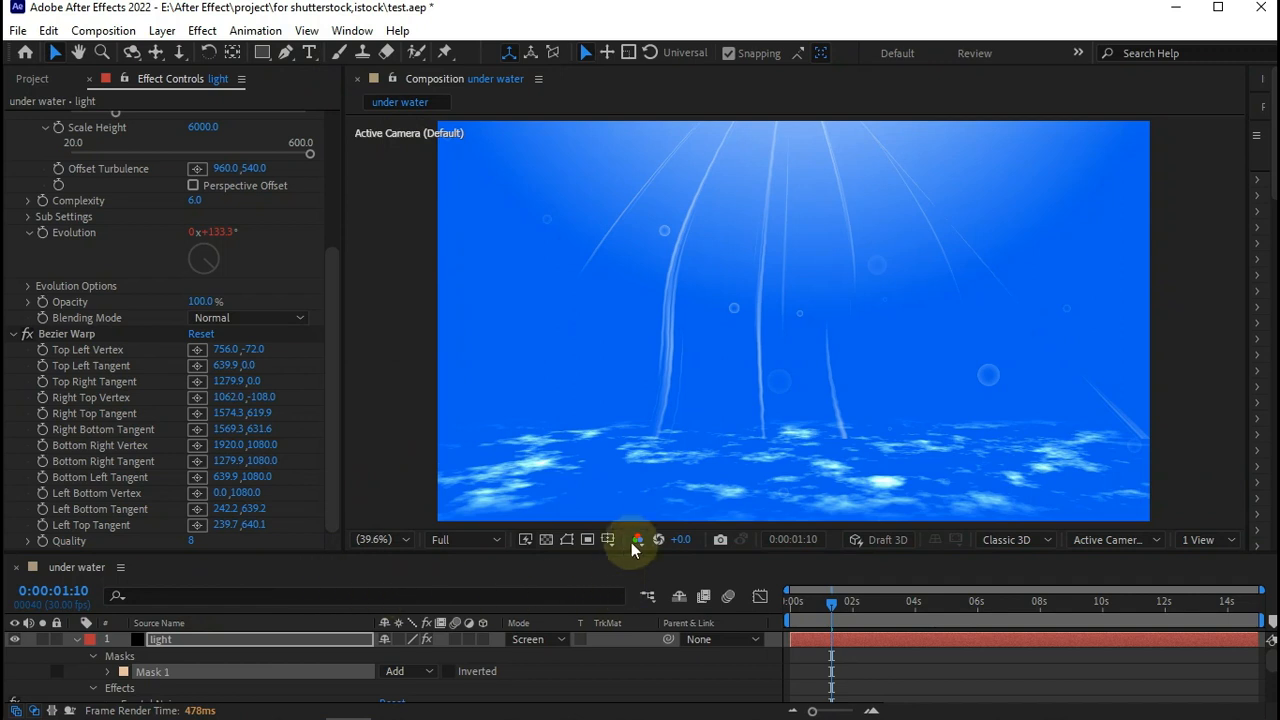
key("f")
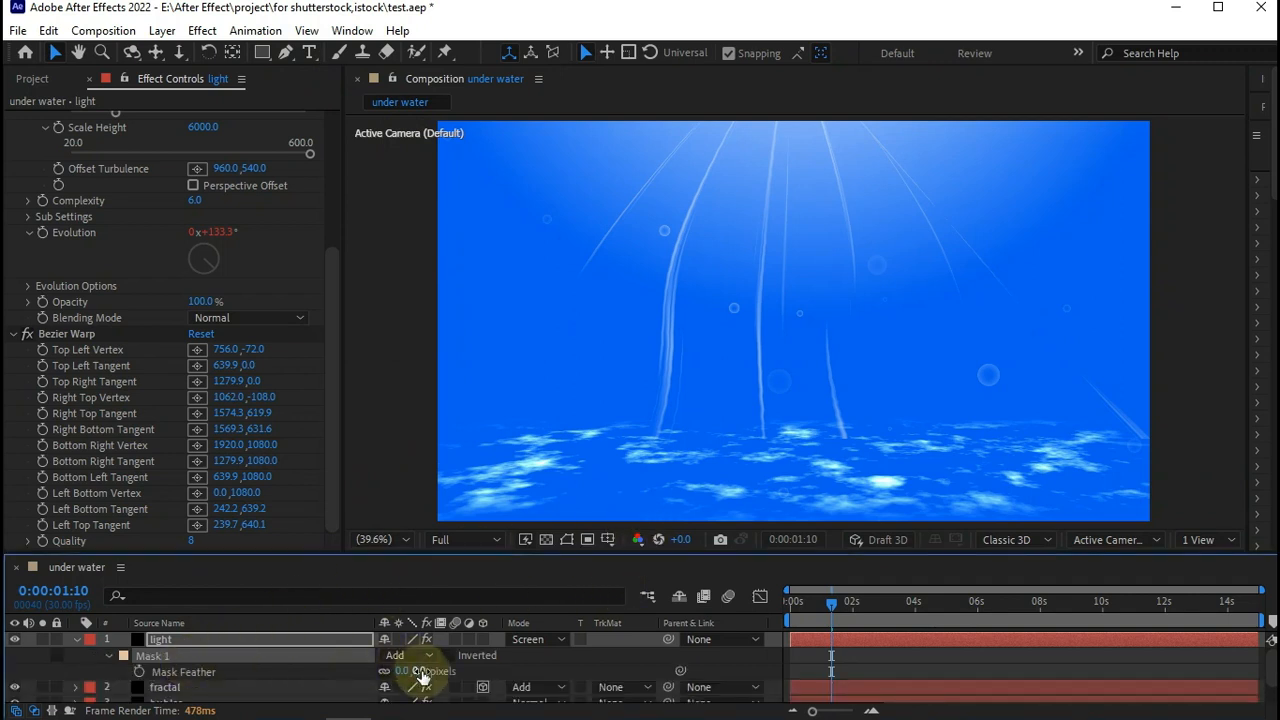
left_click_drag(421, 671, 722, 662)
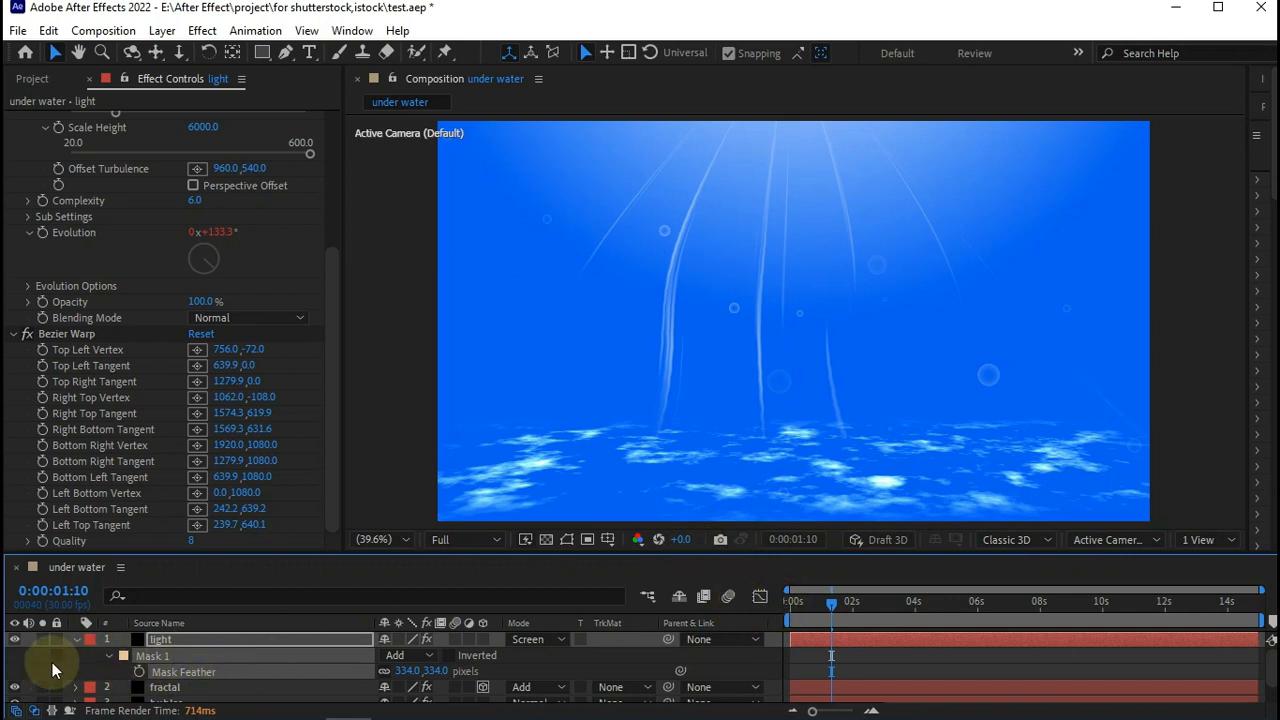
left_click(450, 658)
left_click(450, 658)
left_click(450, 660)
Return the playhead to 0:00:00:00 and apply CC Radial Fast Blur to the light layer with Amount 70
left_click_drag(797, 617, 749, 609)
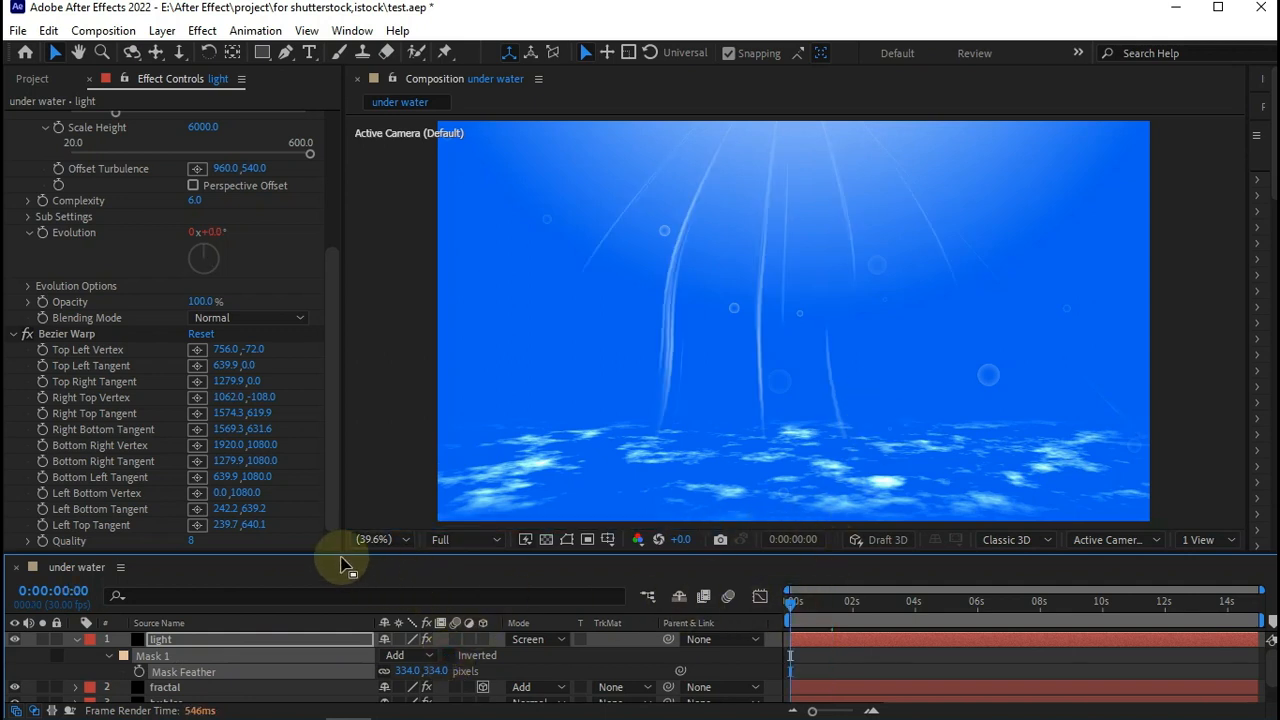
left_click(377, 540)
left_click(380, 226)
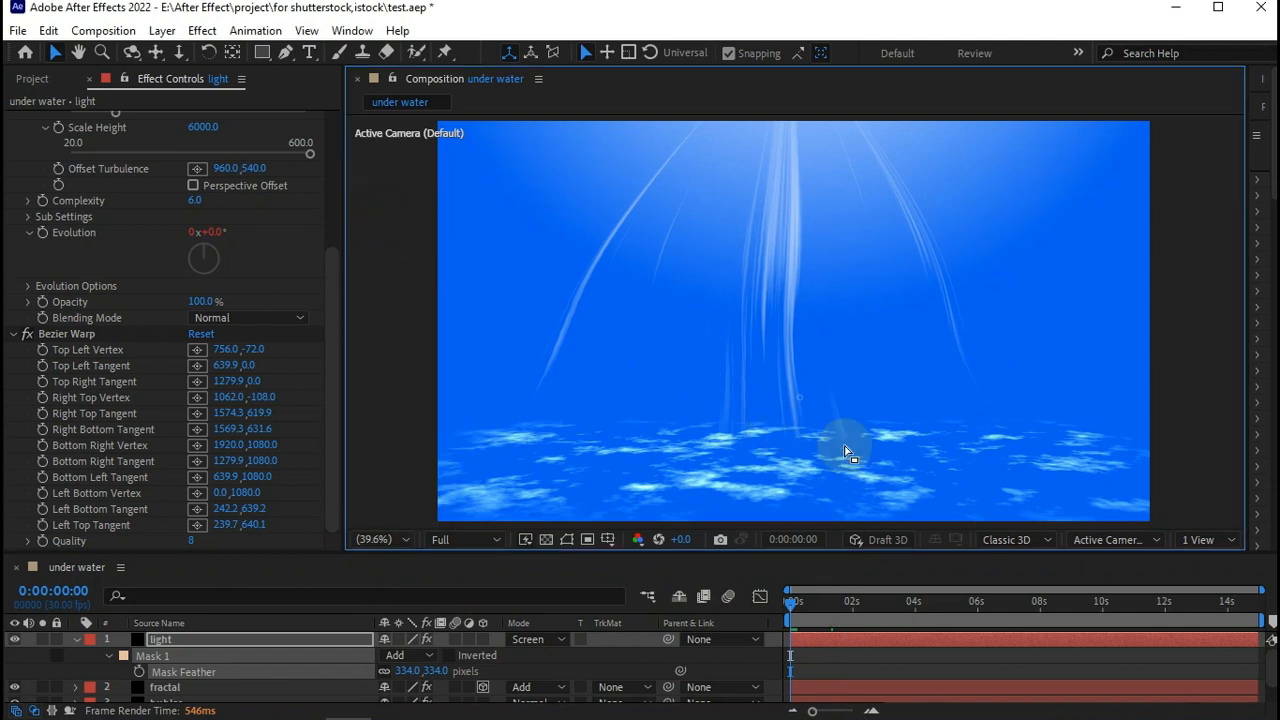
left_click(200, 641)
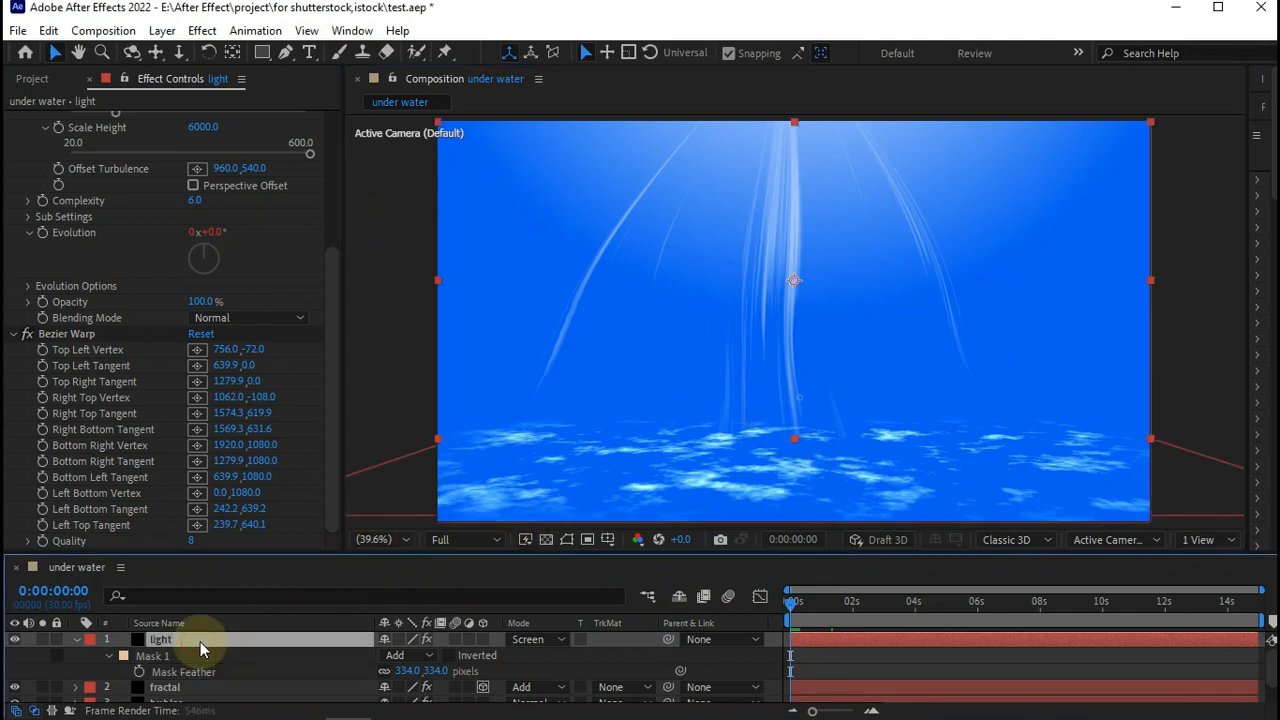
key("ctrl+space")
type("cc")
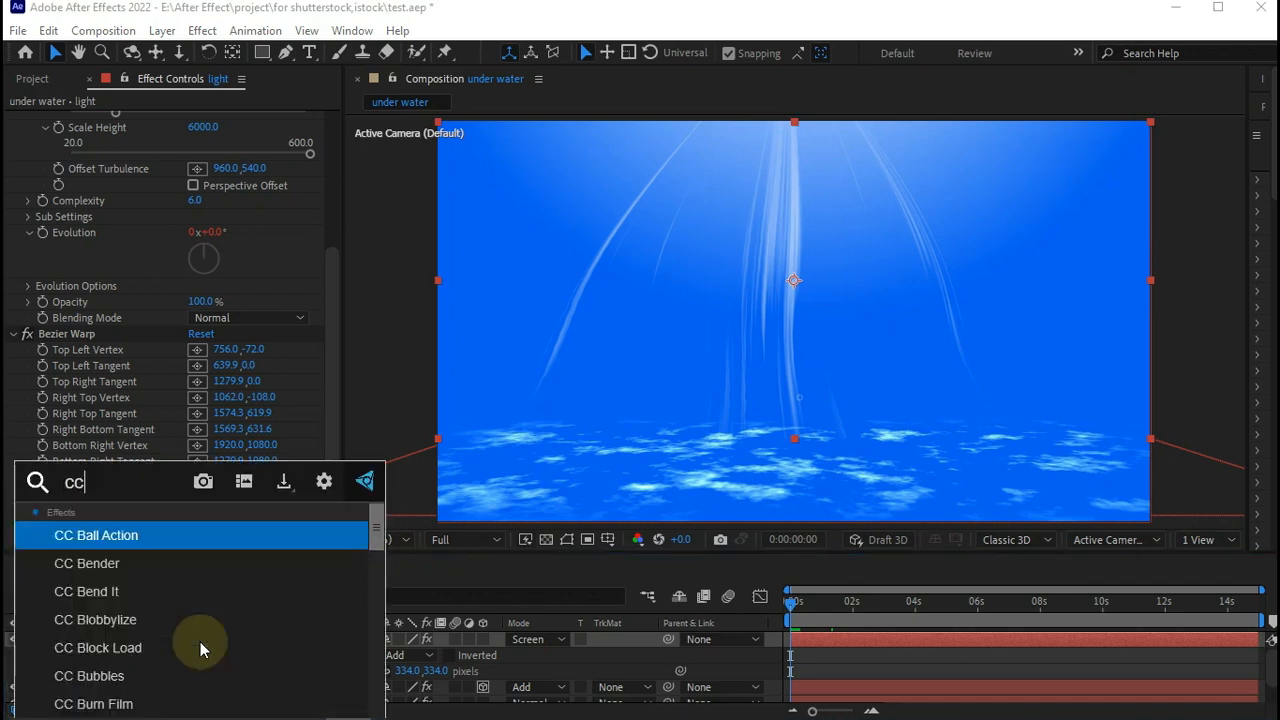
type(" radi")
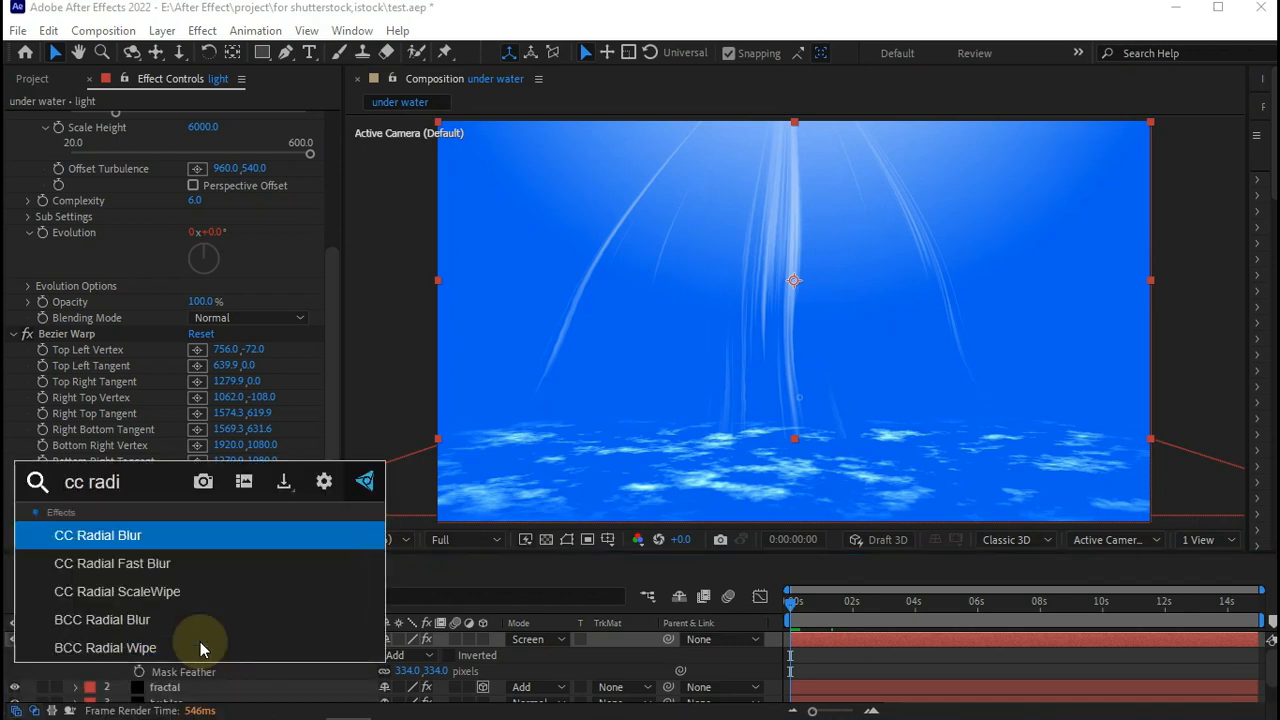
key("Down")
key("Return")
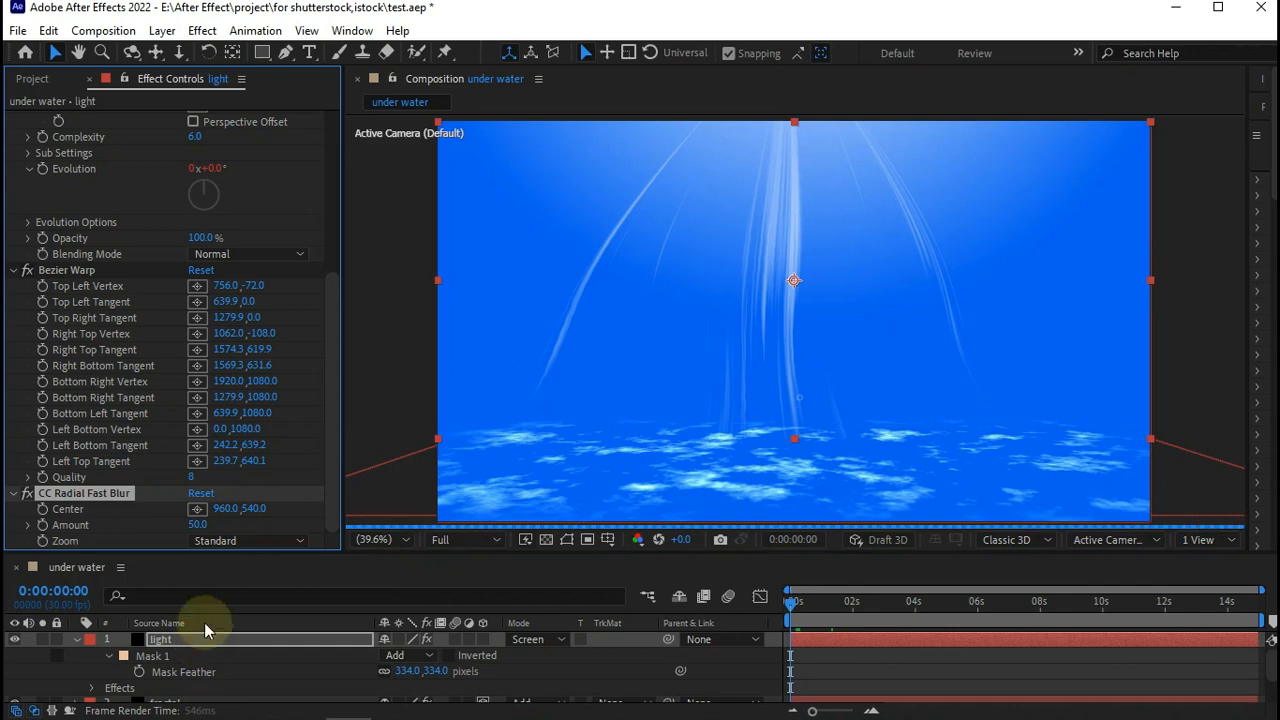
type("70")
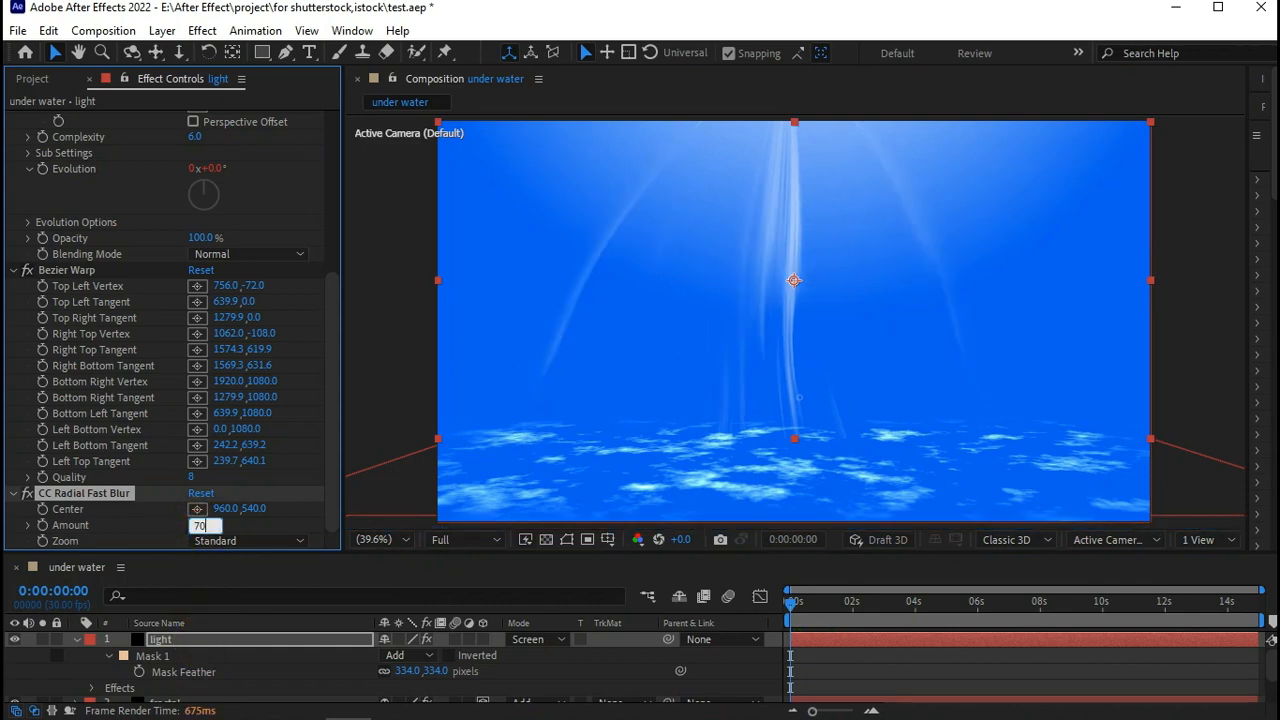
key("Return")
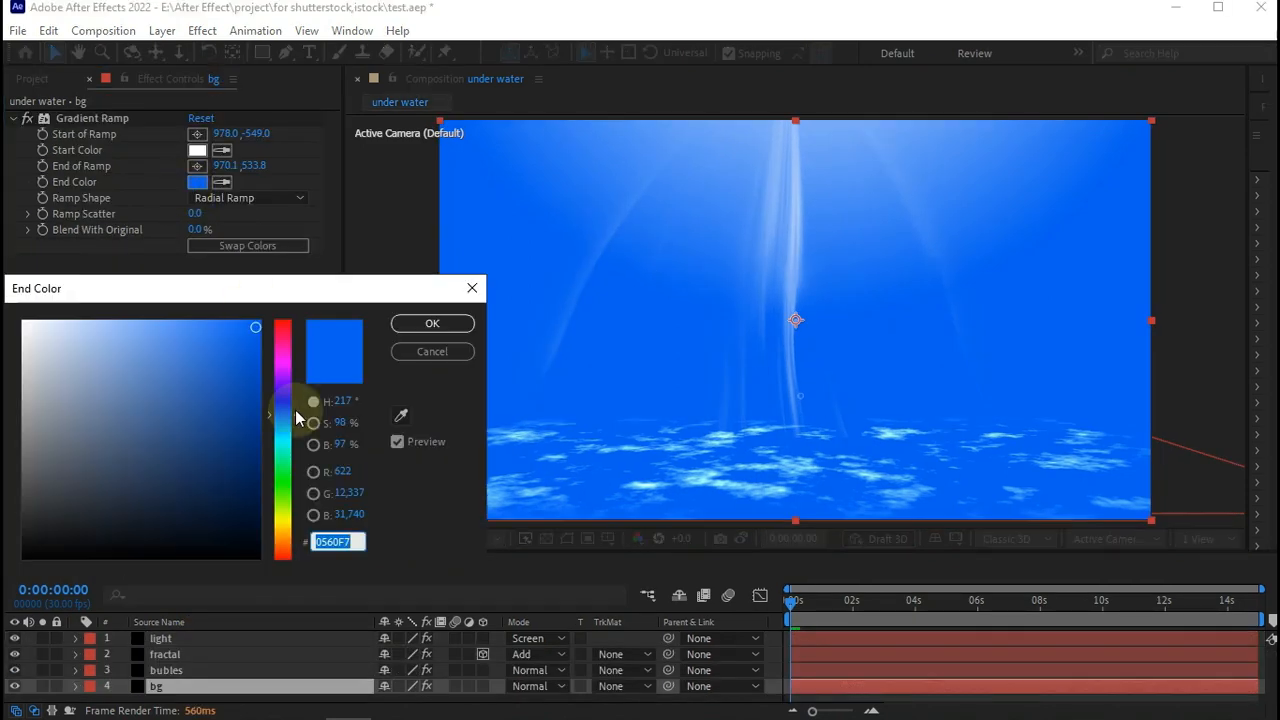
Set the End Color of the bg layer's Gradient Ramp to the darker blue 0124BB
mouse_move(288, 405)
left_mouse_down()
mouse_move(289, 423)
mouse_move(288, 412)
left_mouse_up()
left_click(254, 364)
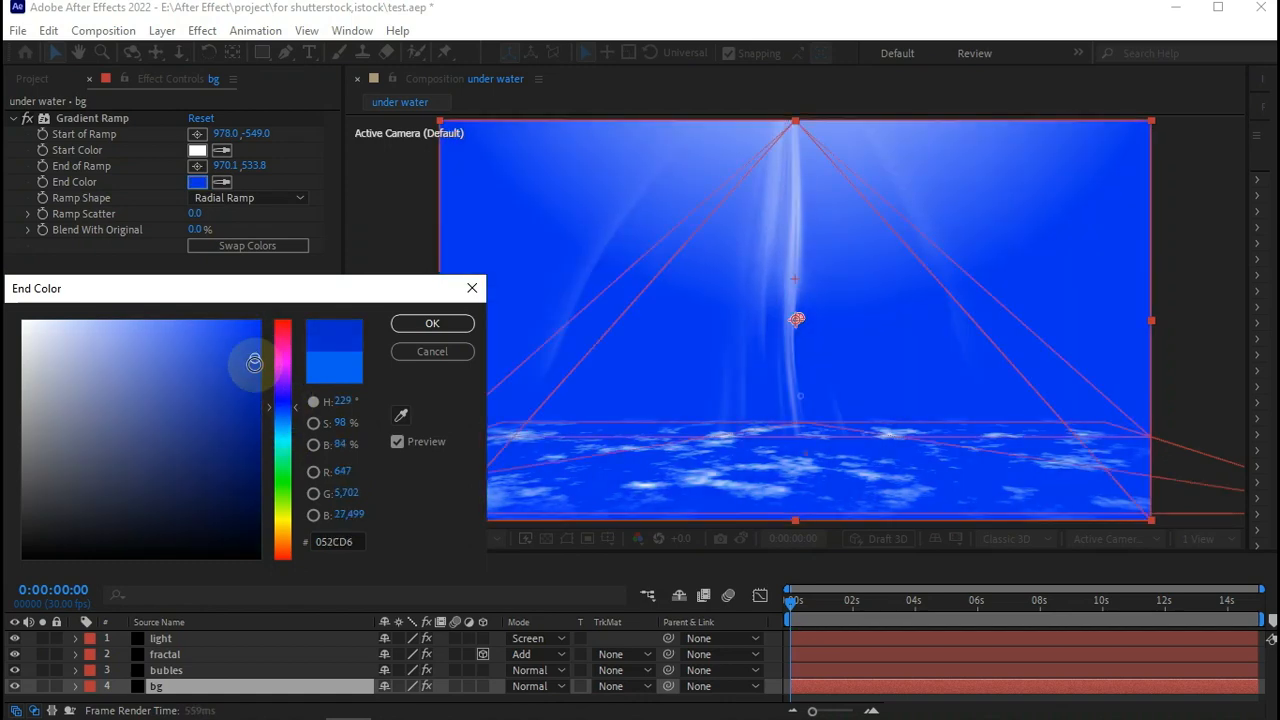
left_click_drag(256, 372, 258, 384)
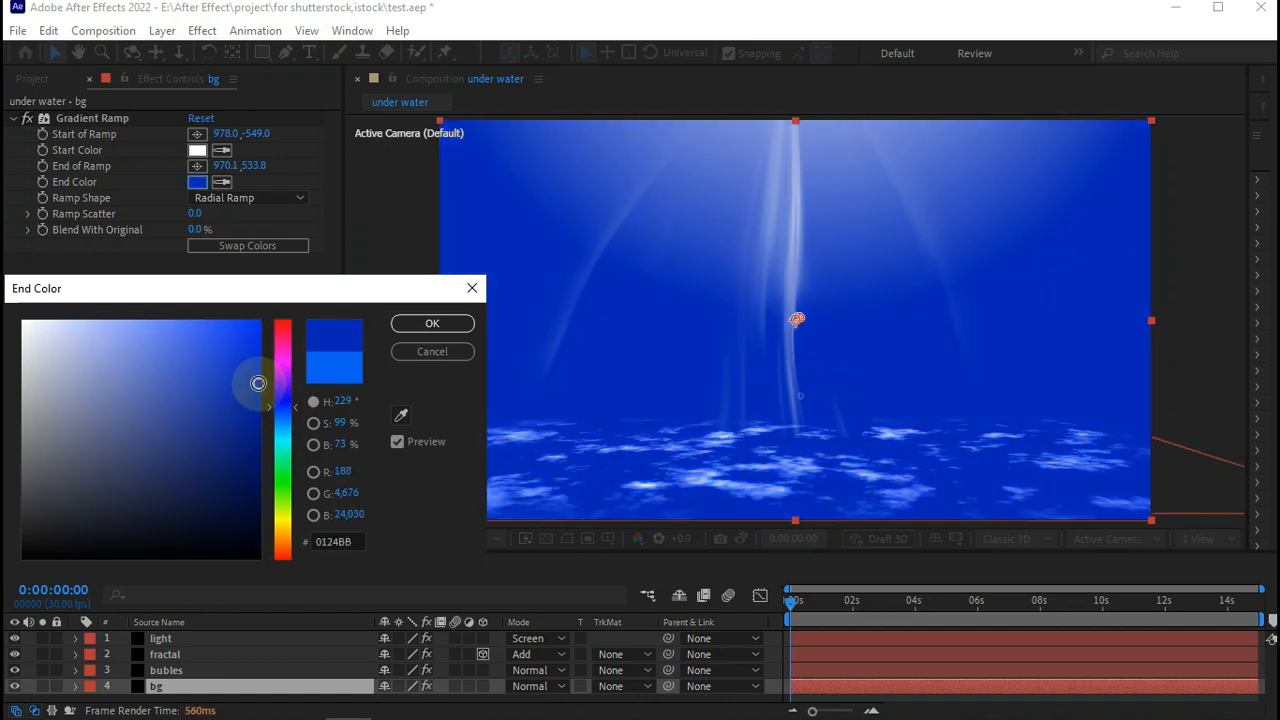
left_click(432, 323)
Select the light layer and preview the underwater animation from the start
left_click(220, 670)
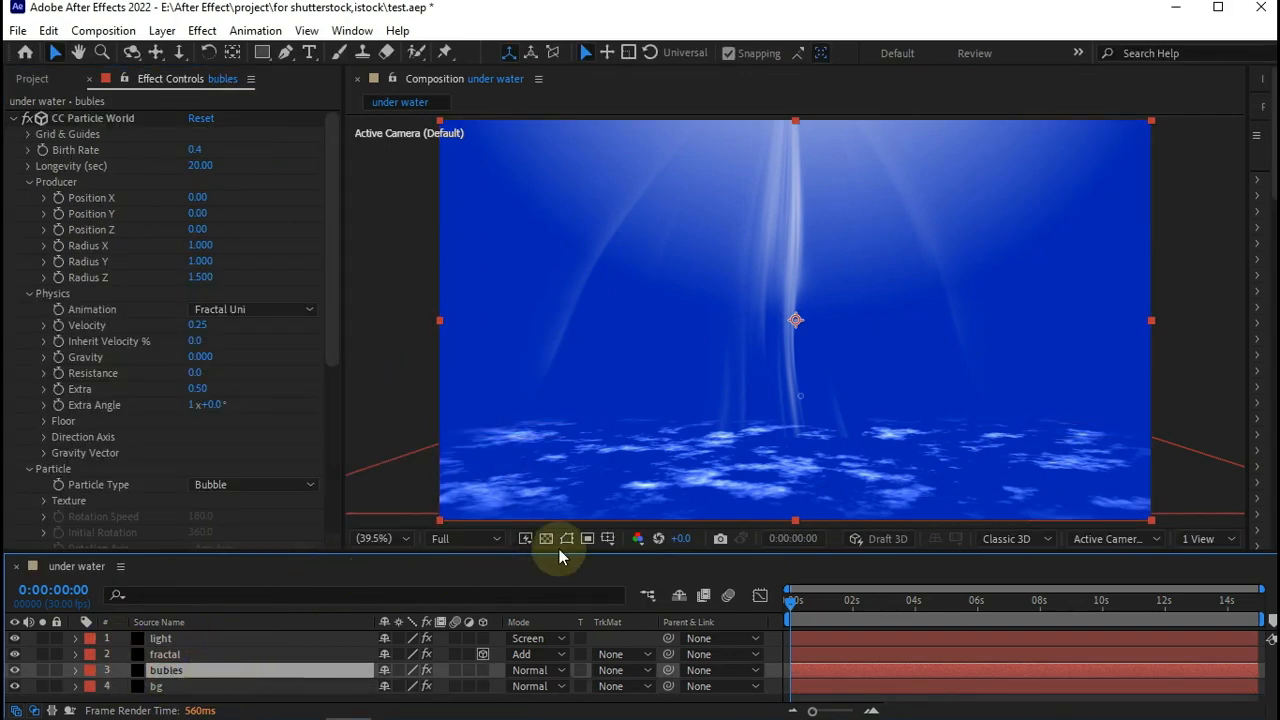
key("ctrl+Up")
key("ctrl+Up")
key("space")
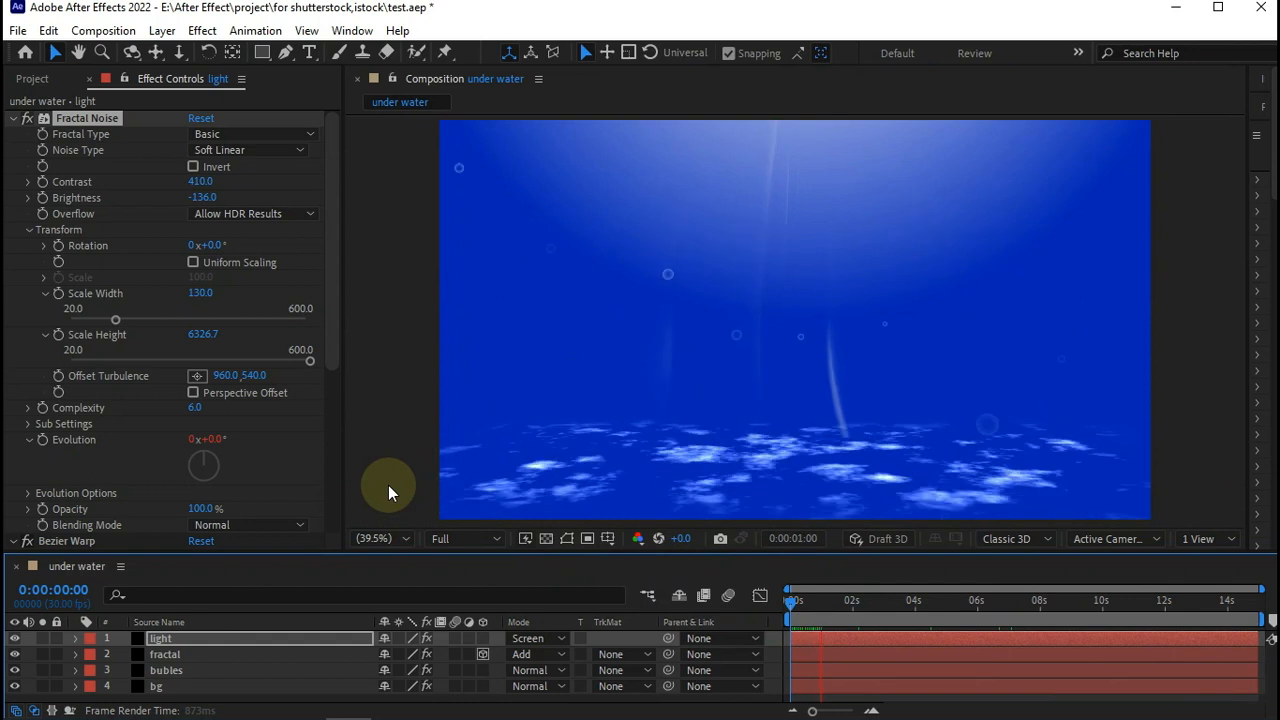